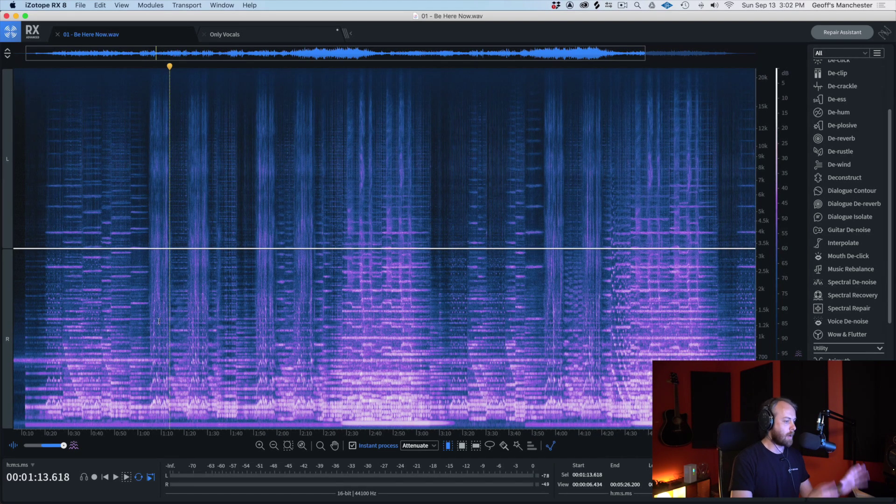
scroll(129, 315, "up", 3)
scroll(129, 315, "up", 2)
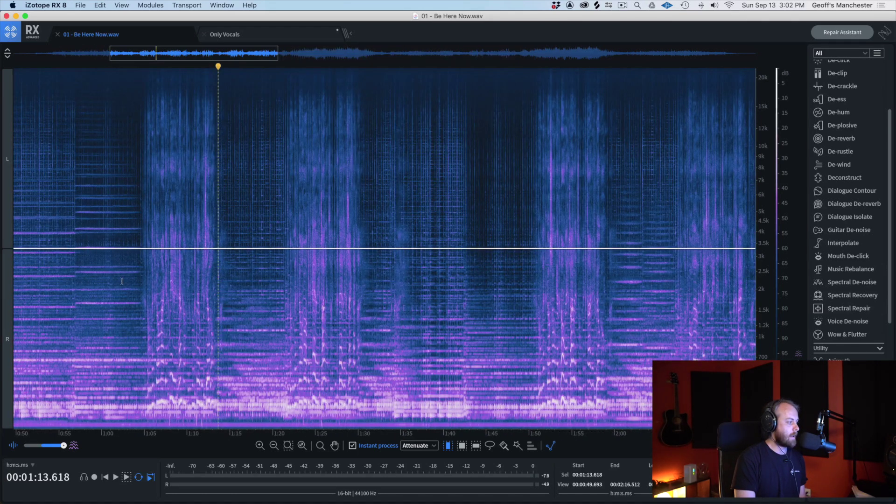
left_click_drag(122, 281, 226, 282)
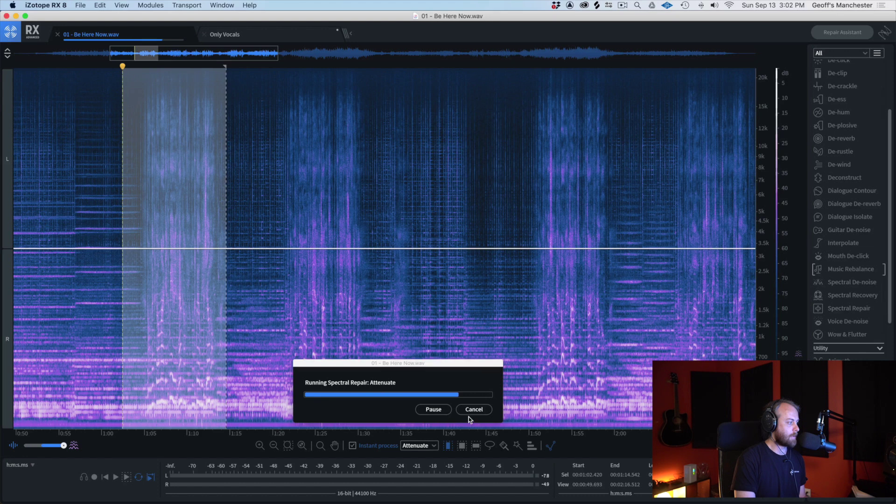
left_click(474, 411)
Step: Mark successive vocal phrases in the song's spectrogram, from about 1:02 onward to about 2:02, to examine where the vocals sit
left_click(112, 332)
left_click_drag(132, 329, 227, 326)
left_click_drag(287, 325, 373, 324)
scroll(373, 323, "right", 5)
left_click(372, 324)
left_click_drag(316, 305, 436, 306)
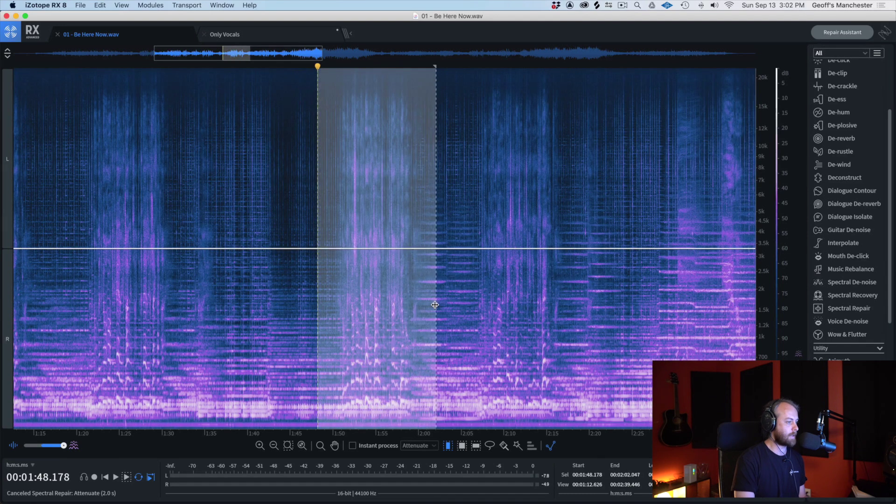
left_click(438, 305)
scroll(439, 305, "right", 5)
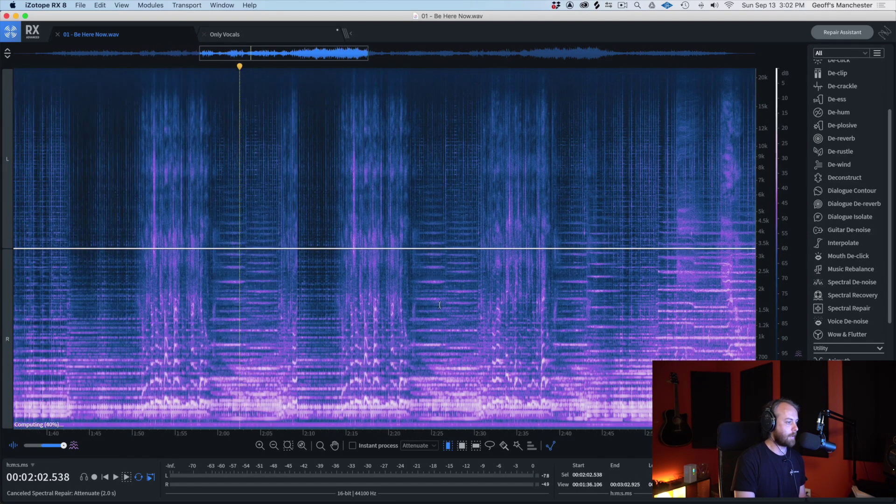
scroll(533, 306, "right", 3)
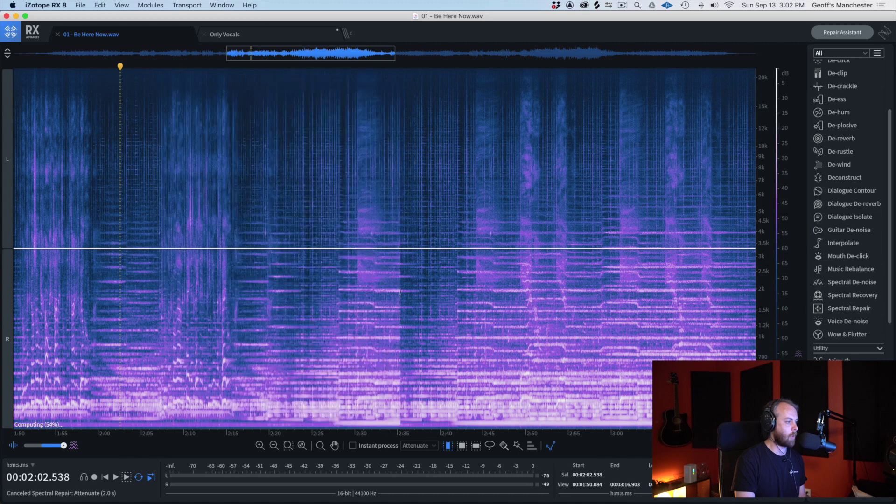
Step: Play the song from about 2:27, and play the vocal phrase that starts at about 1:22
left_click(337, 280)
key("space")
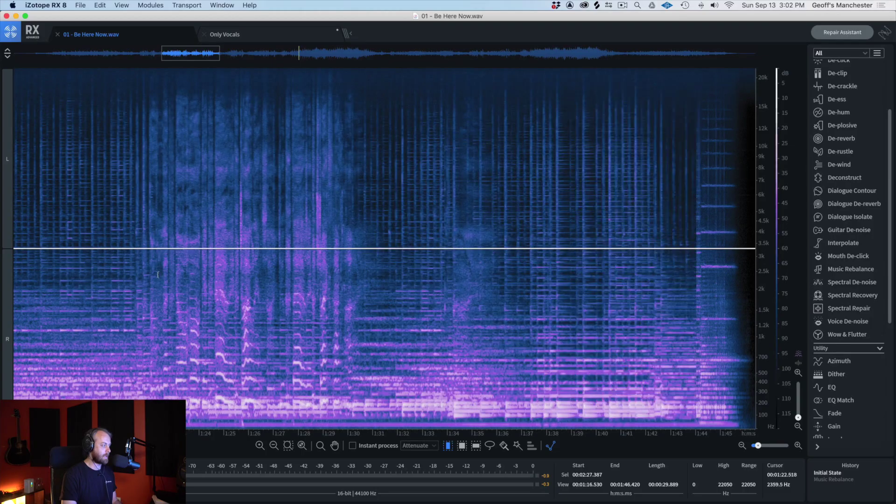
left_click(152, 274)
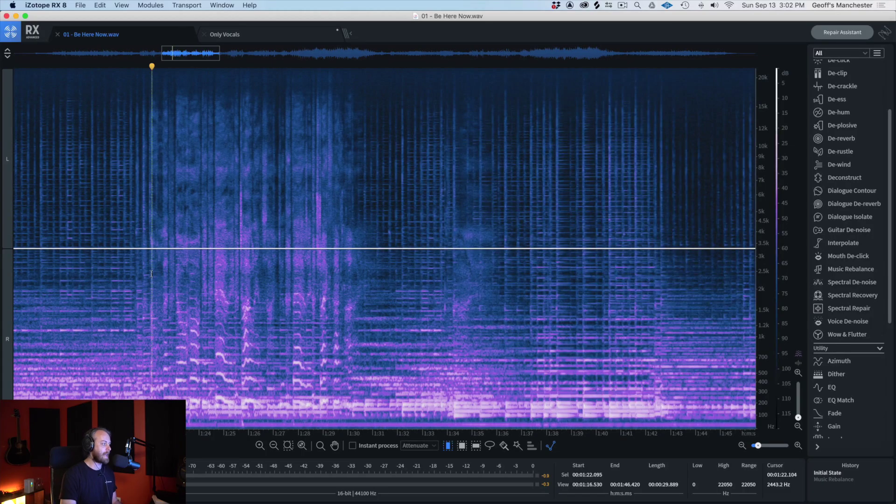
key("space")
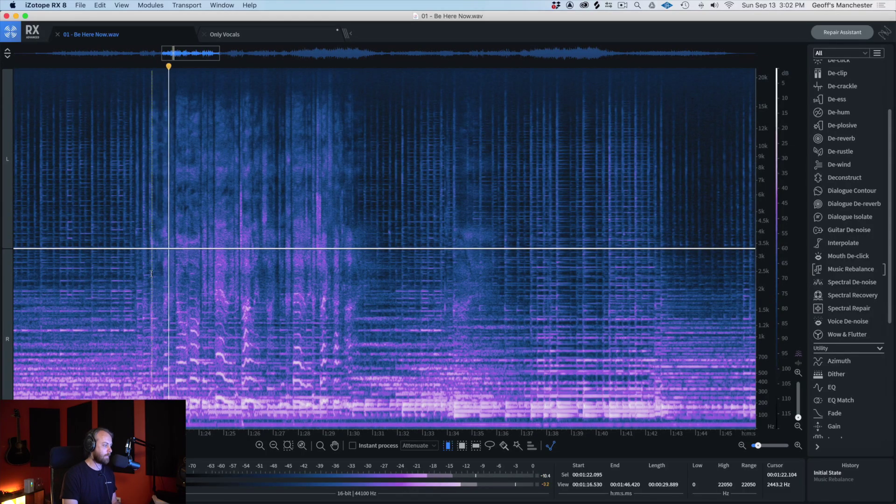
key("space")
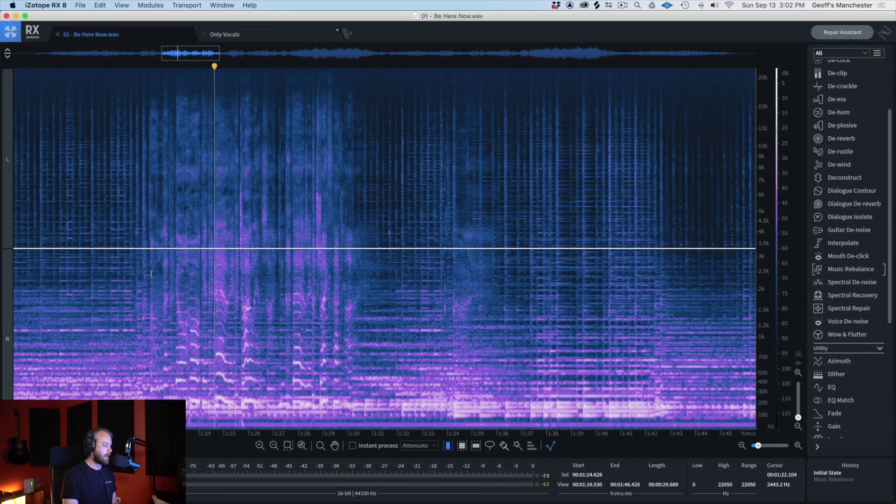
Step: Audition the first words of the vocal phrase in close-up, starting from about 1:22.3 and 1:22.5
scroll(151, 274, "up", 3)
scroll(151, 274, "up", 1)
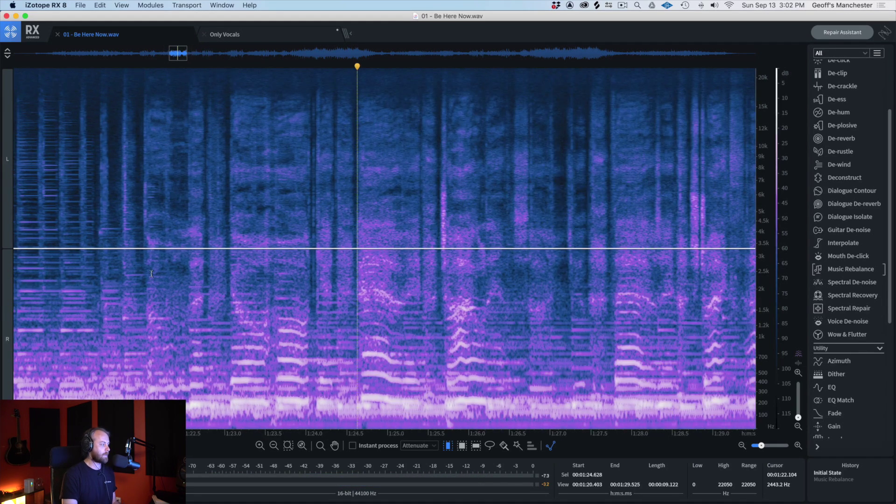
left_click_drag(181, 232, 208, 232)
left_click(169, 219)
key("space")
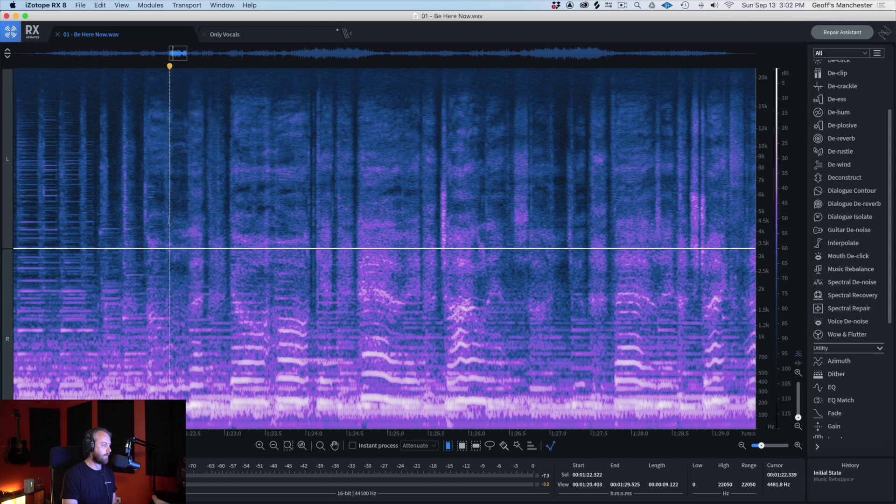
left_click(206, 228)
left_click_drag(206, 228, 223, 233)
left_click(189, 223)
key("space")
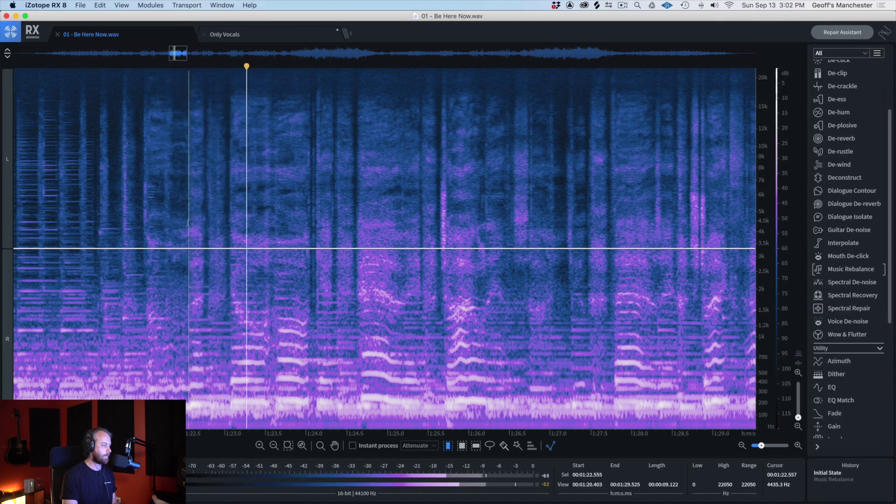
key("space")
Step: Audition two more words of the same vocal phrase, from about 1:24.3 and 1:25.4
left_click(334, 237)
key("space")
key("space")
left_click(423, 240)
key("space")
key("space")
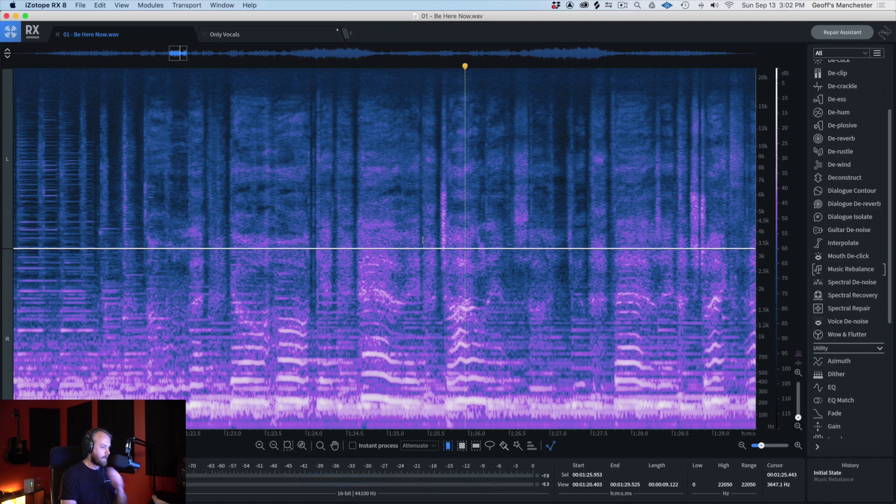
Step: Turn on instant processing and set its mode to Gain
left_click(352, 446)
left_click(432, 446)
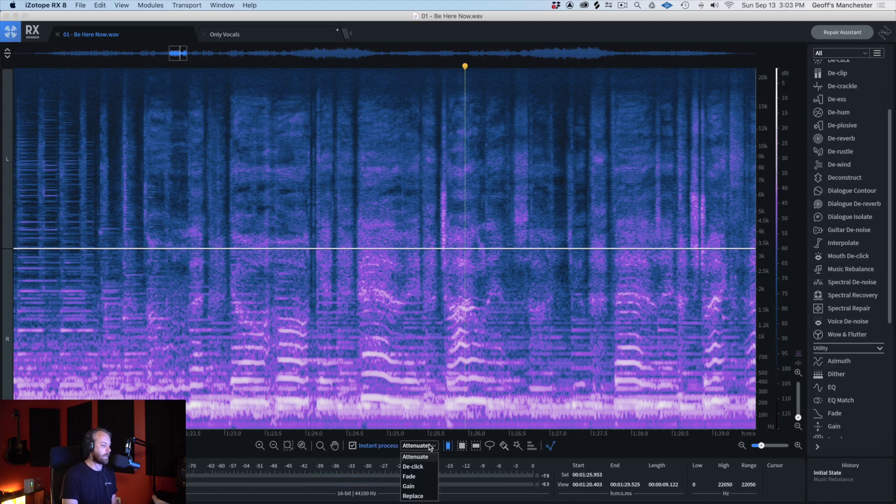
left_click(410, 486)
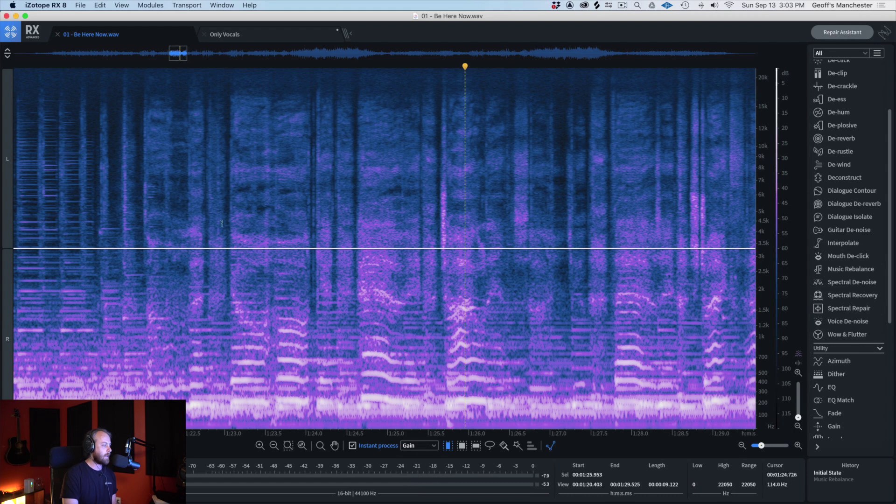
left_click(176, 214)
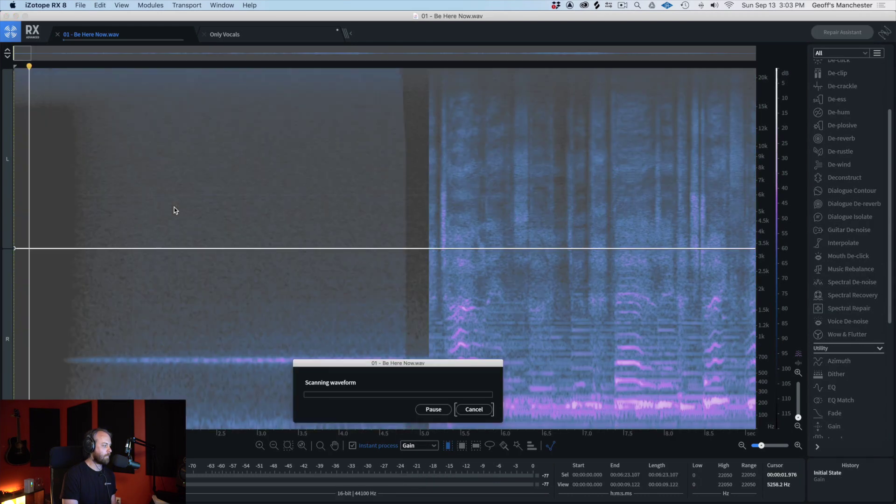
Step: Play the first vocal phrase in close-up around 1:06 to locate the gaps between its words
key("space")
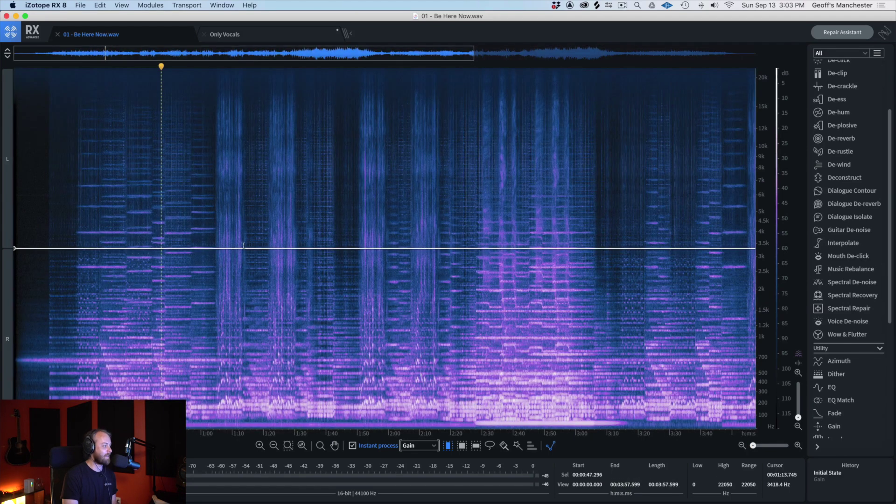
left_click(222, 237)
scroll(220, 237, "up", 10)
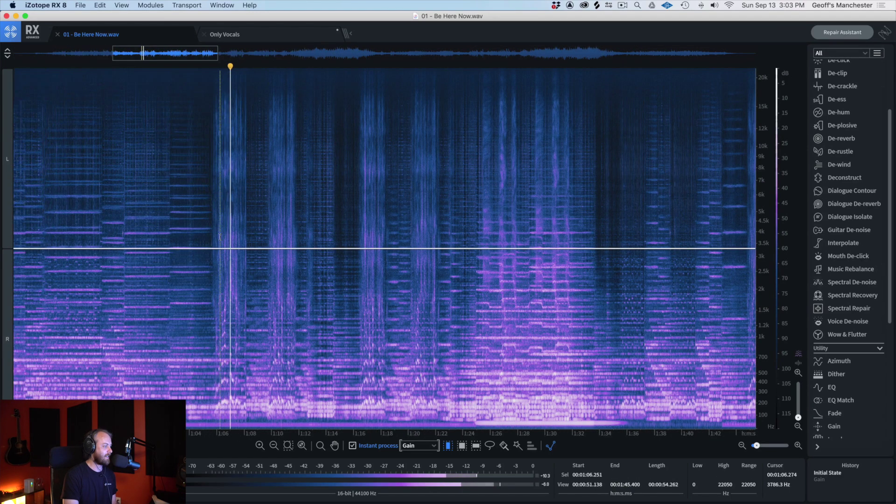
left_click(156, 205)
key("space")
key("space")
Step: Apply instant Gain to the short region from about 1:06.1 to 1:06.3 and play the result
left_click_drag(199, 233, 227, 235)
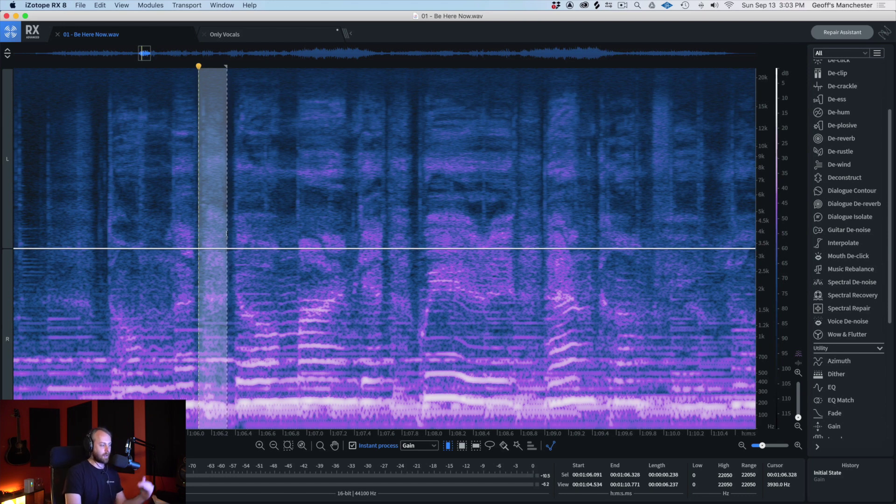
left_click_drag(227, 234, 226, 233)
left_click(39, 179)
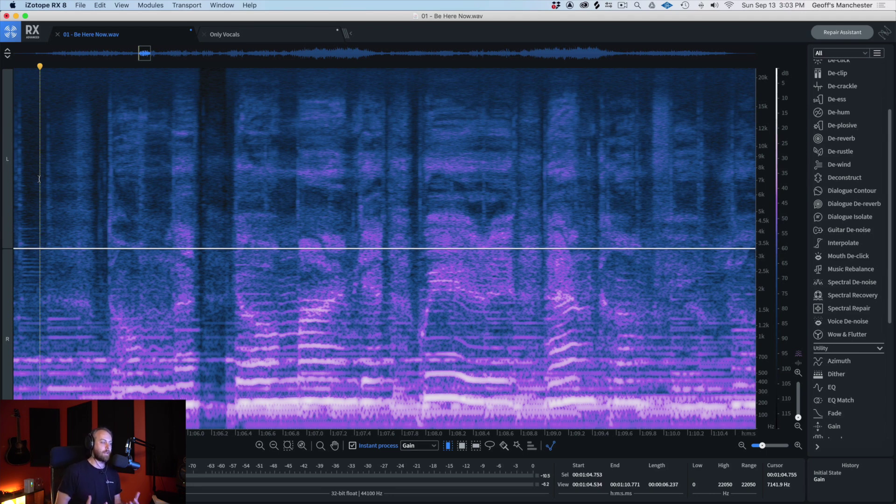
key("space")
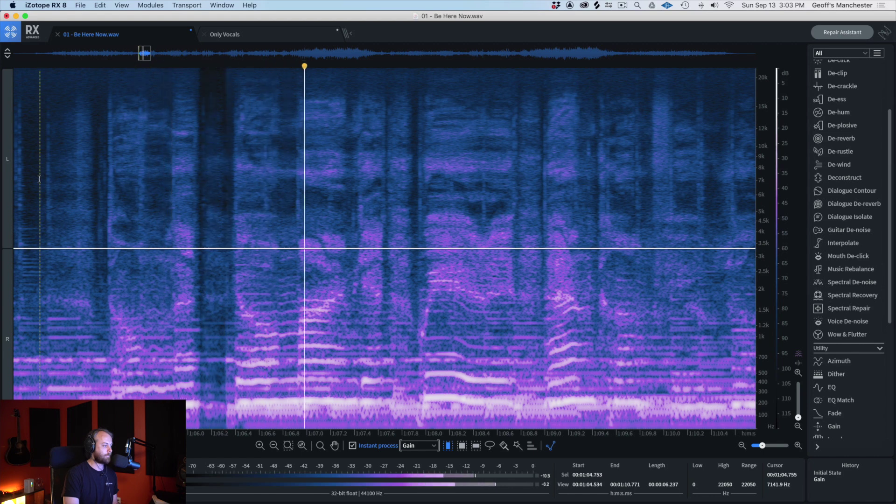
Step: Apply instant Gain to a second short region at about 1:07.7 to 1:07.9 and play from about 1:05.3
left_click_drag(386, 237, 414, 237)
left_click(108, 174)
key("space")
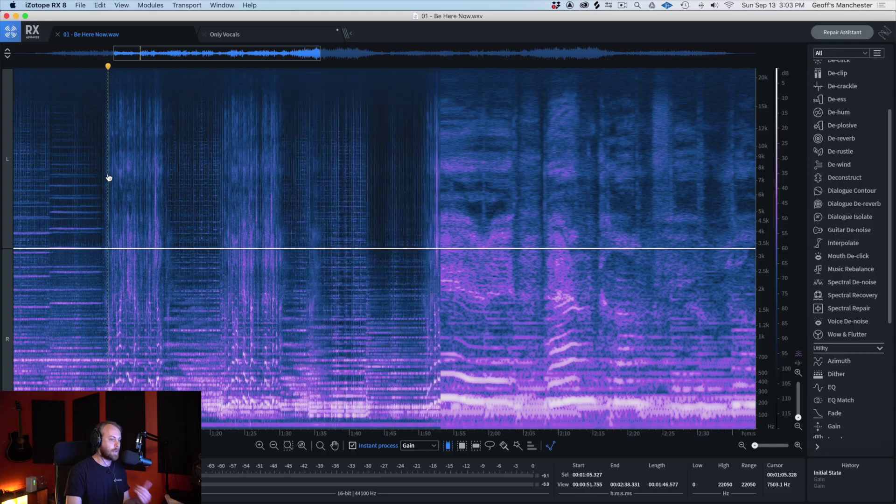
Step: Open Music Rebalance and look over its quality options and presets
left_click(841, 271)
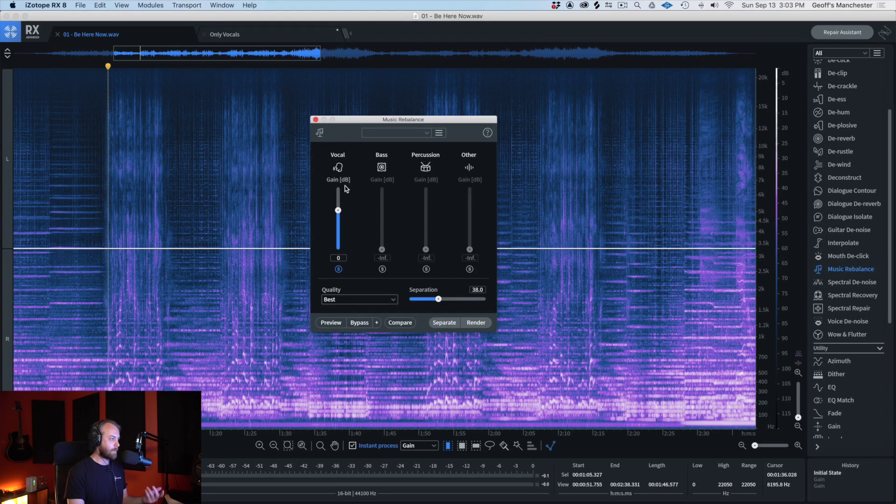
left_click(368, 299)
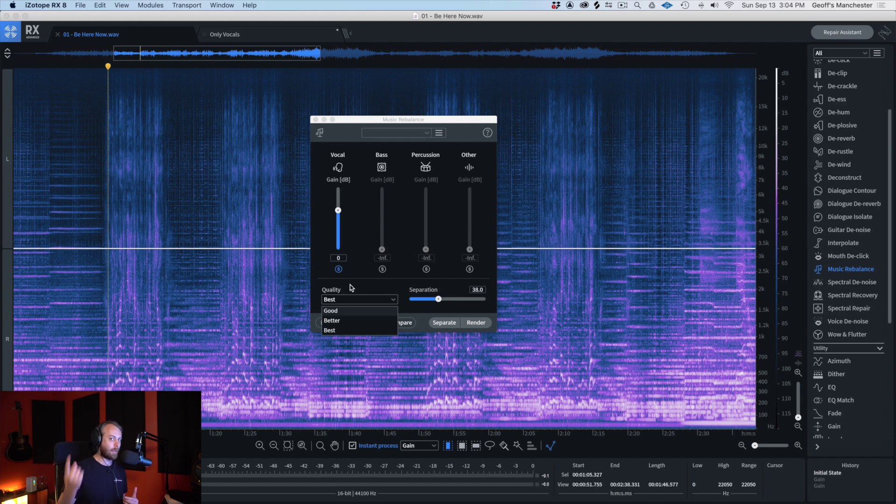
left_click(352, 288)
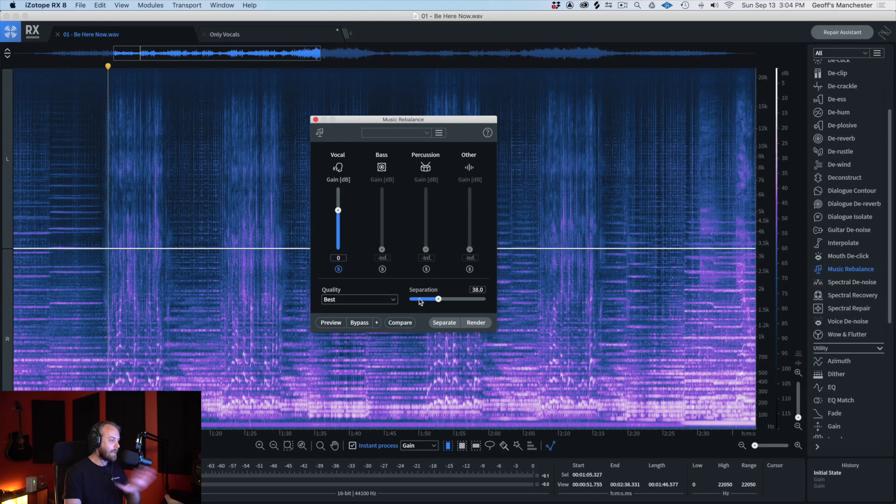
left_click(383, 135)
left_click(347, 160)
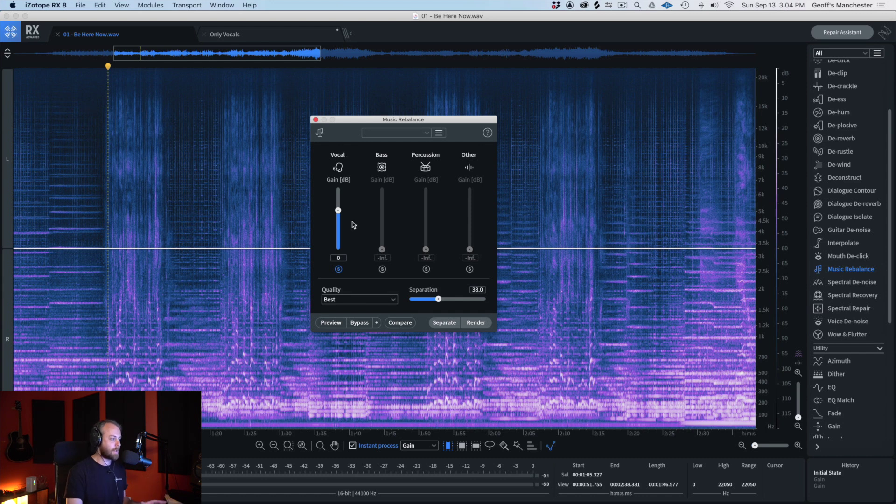
Step: Toggle the Vocal solo off and on in Music Rebalance, leaving only the vocal soloed
left_click(339, 269)
left_click(339, 270)
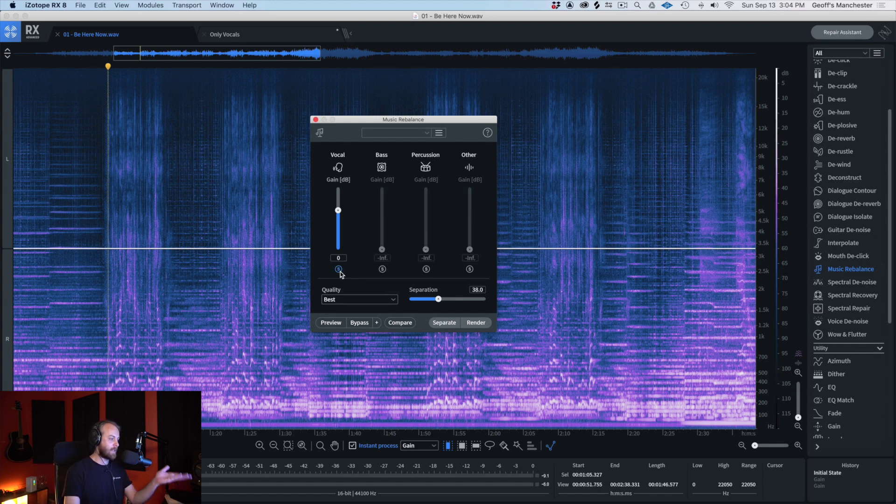
left_click(339, 270)
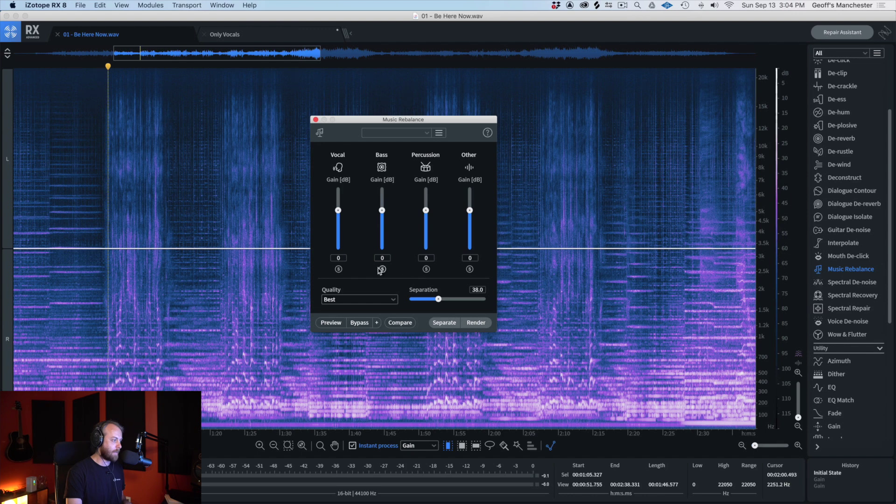
left_click(338, 270)
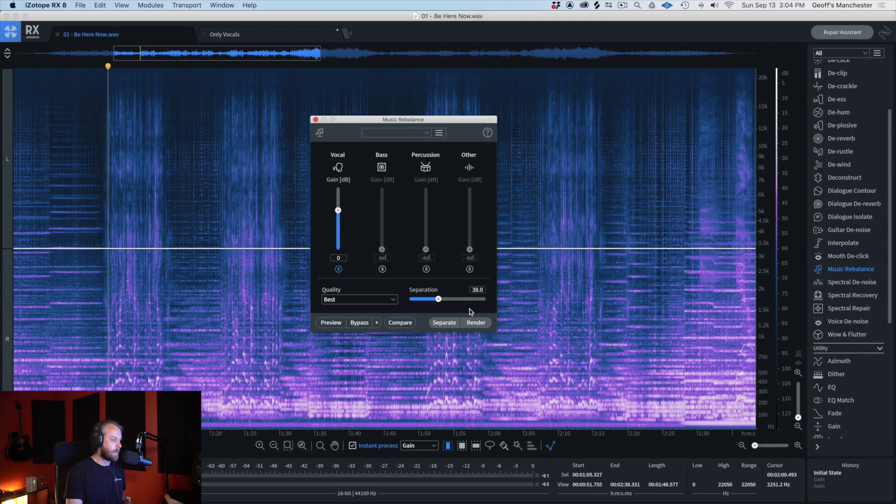
Step: Start rendering the soloed vocal at Best quality with separation 38.0, cancel the render and close Music Rebalance
left_click(473, 324)
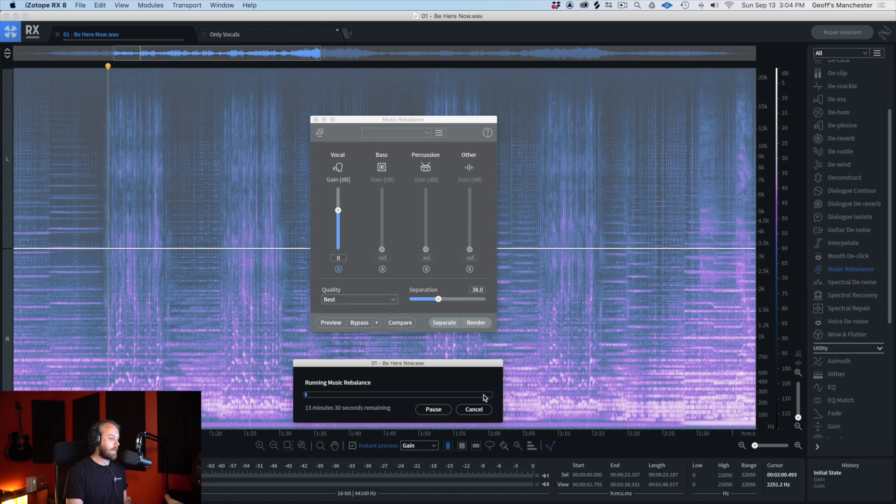
left_click(481, 409)
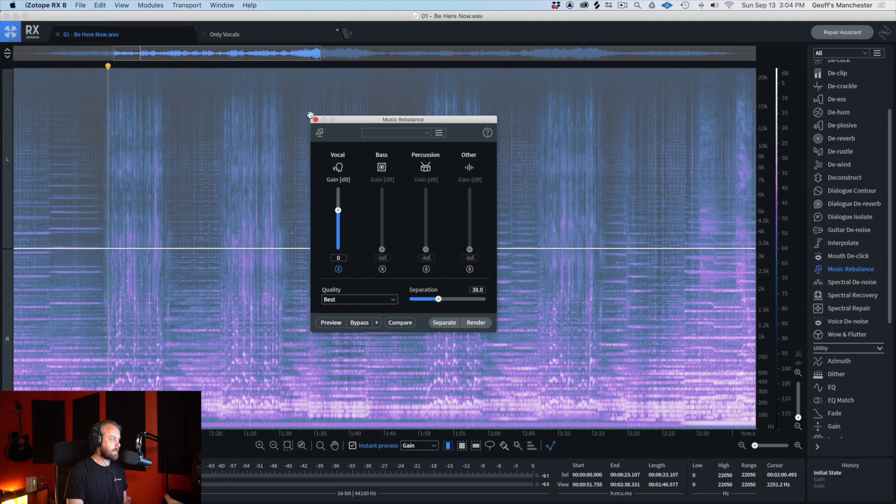
left_click(315, 120)
Step: Switch to the Only Vocals file and undo all of its Gain and Attenuate edits, keeping only the pasted vocal
left_click(247, 37)
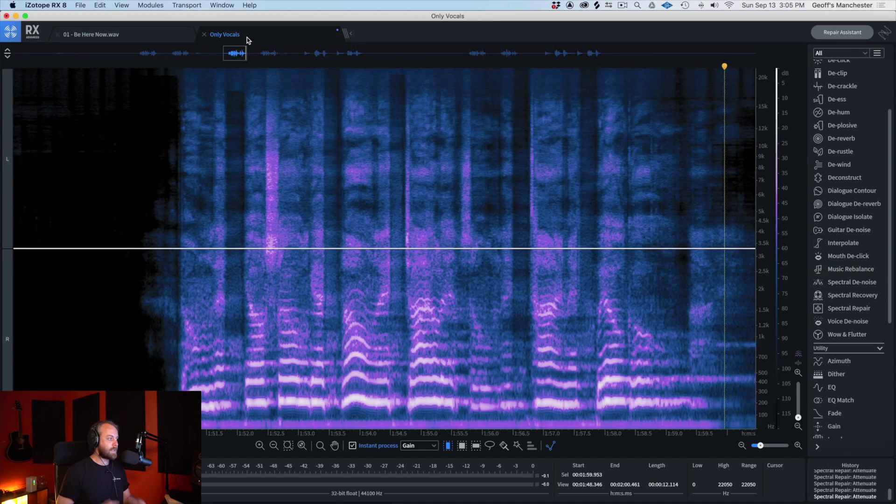
scroll(381, 371, "down", 10)
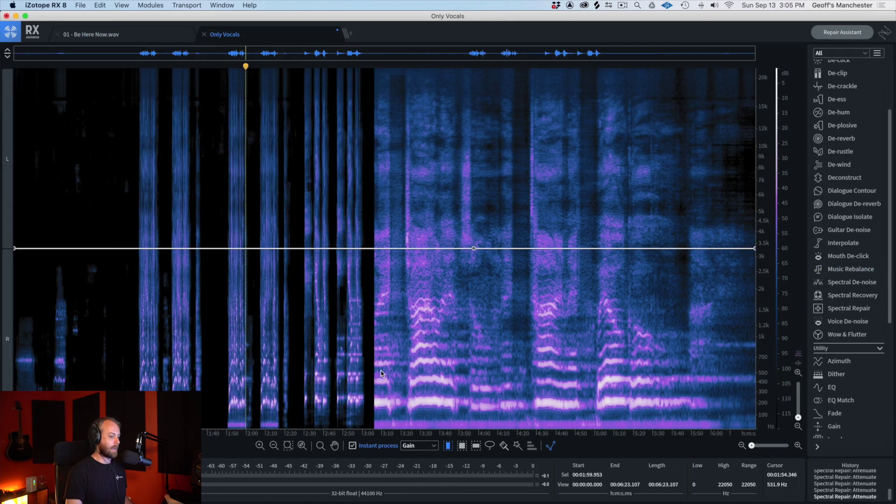
key("super+z")
key("super+z")
key("super+z")
key("super+z")
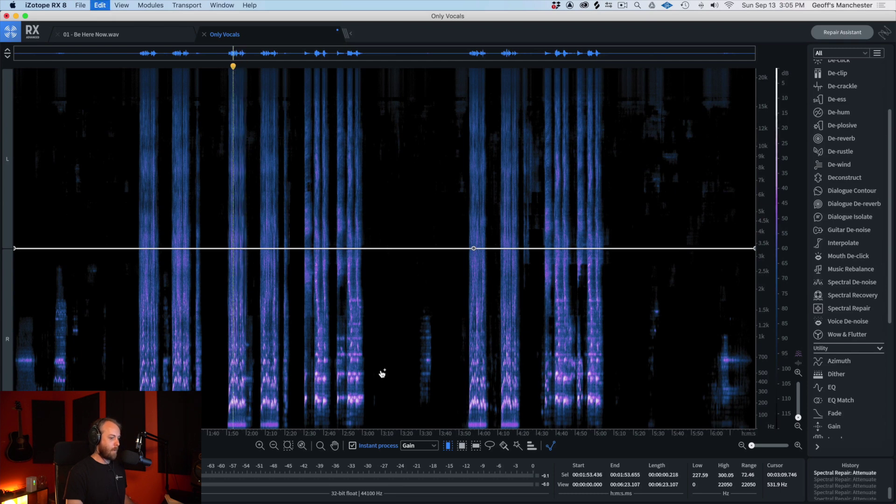
key("super+z")
key("super+z")
key("super+z")
key("super+z")
key("super+z")
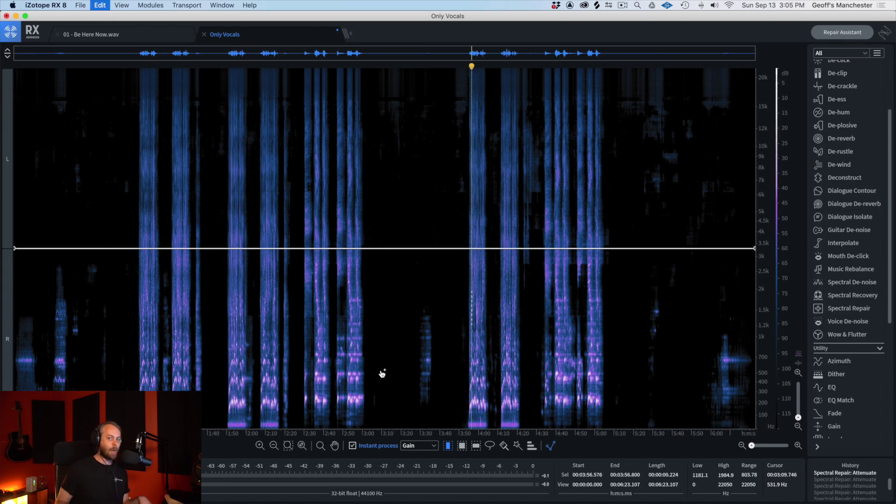
key("super+z")
key("super+z")
key("super+z")
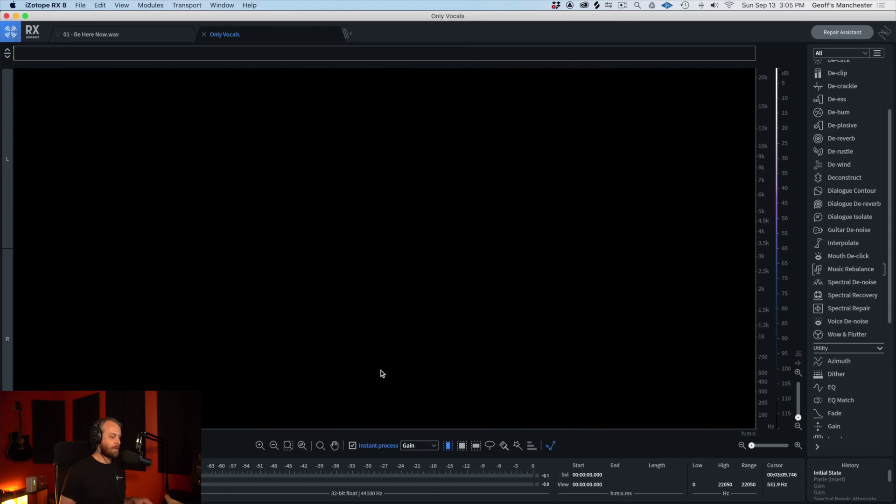
key("super+shift+z")
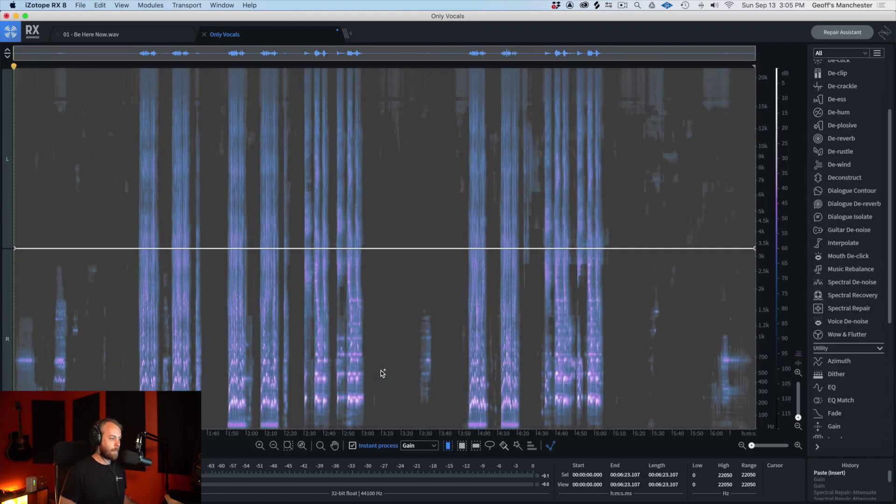
Step: Clear the full selection and play the vocal phrase that starts at about 1:50.9
left_click(349, 161)
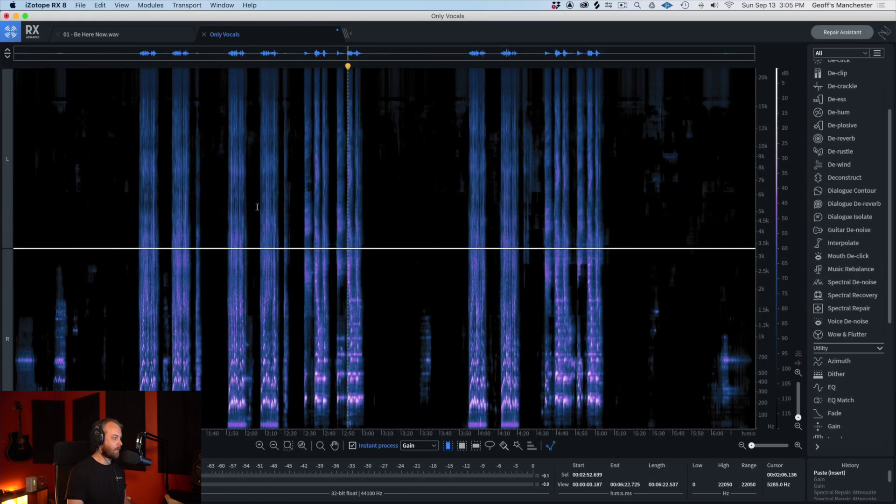
scroll(257, 207, "up", 6)
left_click(161, 205)
key("space")
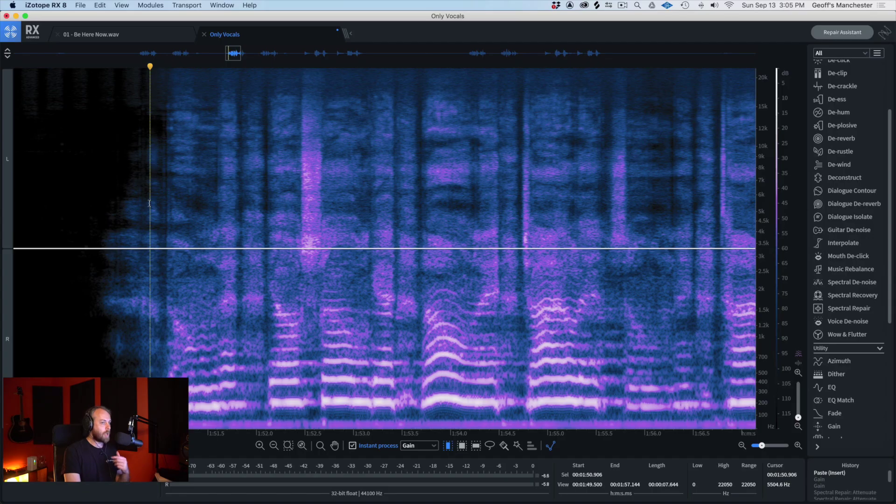
Step: Open the Breath Control module, look over its Gain and Sensitivity settings, and close it without rendering
scroll(852, 251, "up", 3)
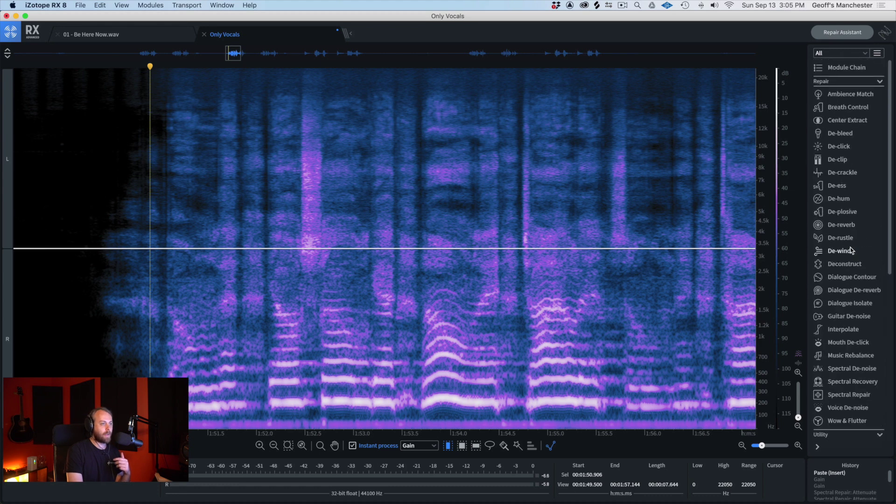
left_click(848, 107)
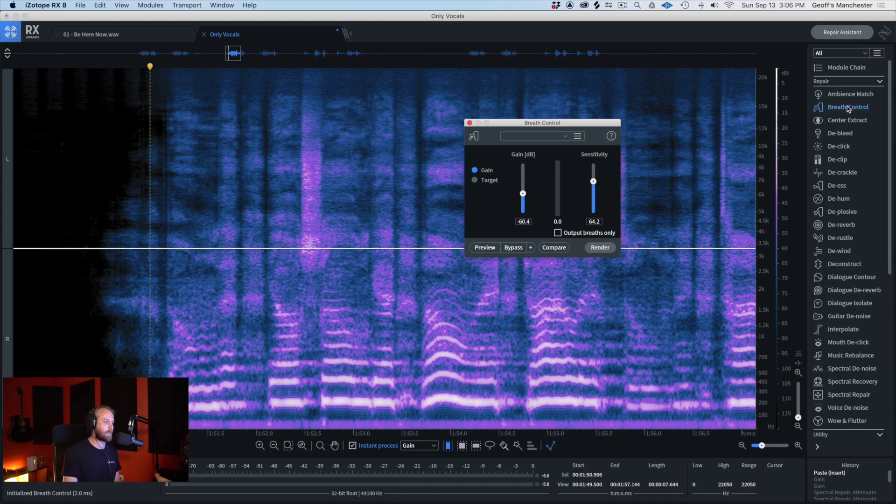
left_click(469, 123)
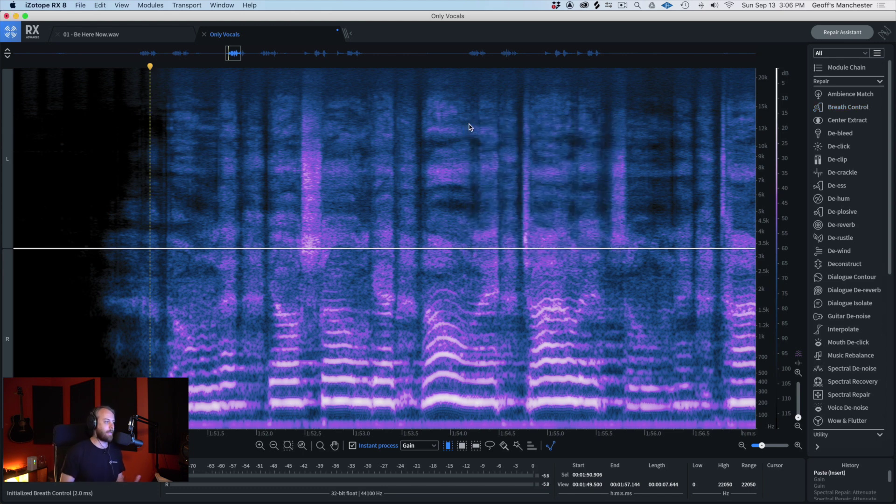
Step: Play the vocal phrase from about 1:50.1 and lower the system volume during playback
scroll(370, 169, "down", 3)
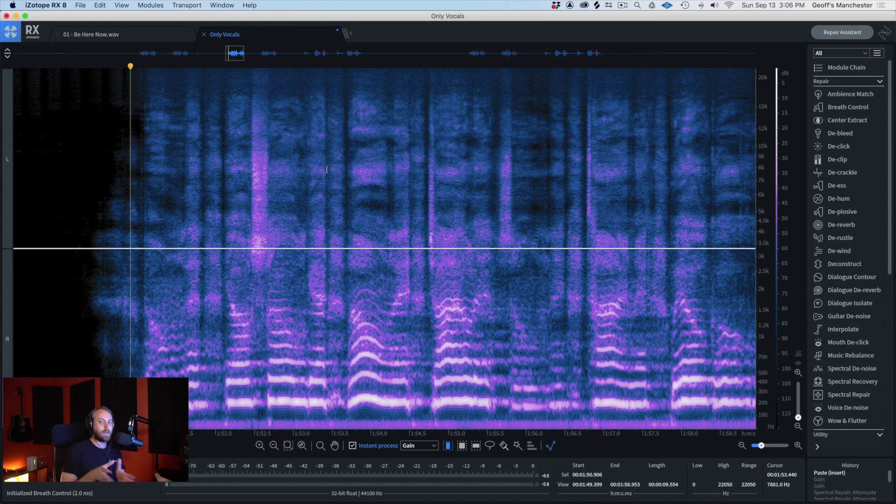
scroll(327, 169, "down", 1)
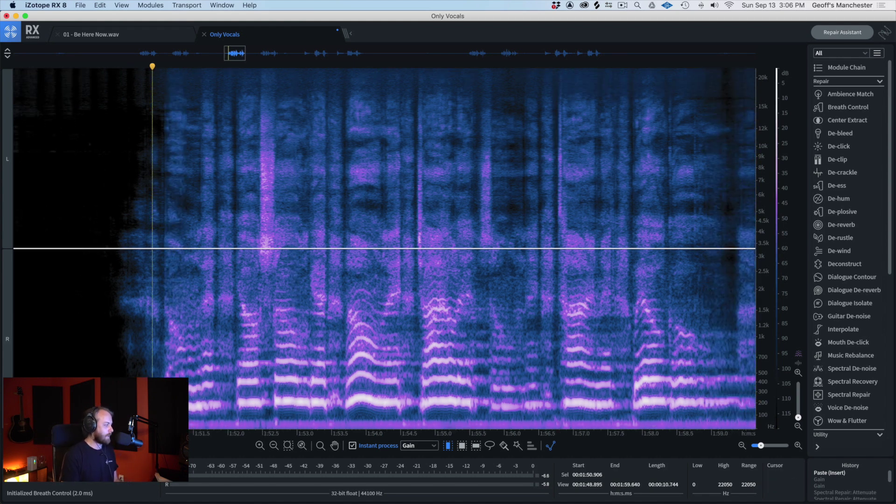
left_click(98, 173)
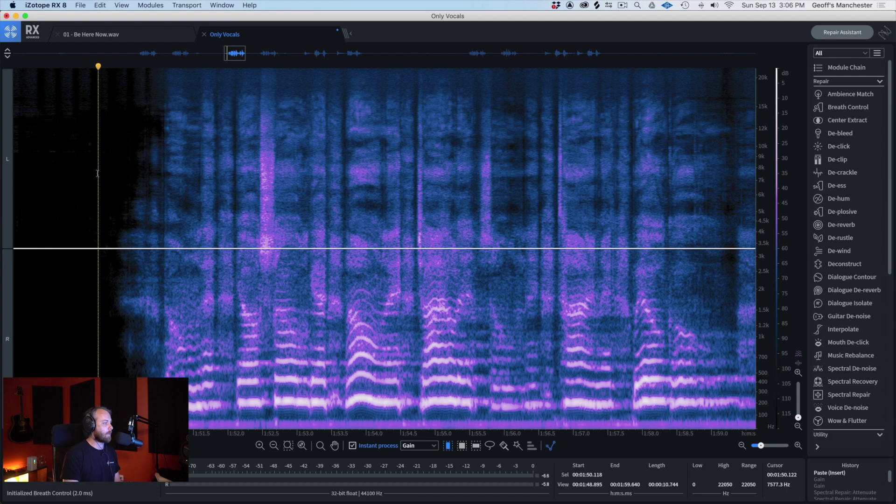
key("space")
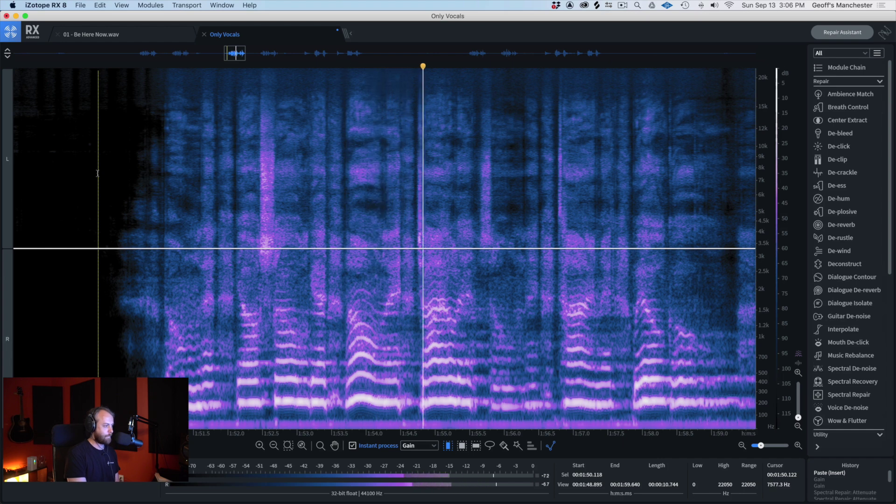
key("XF86AudioLowerVolume")
key("space")
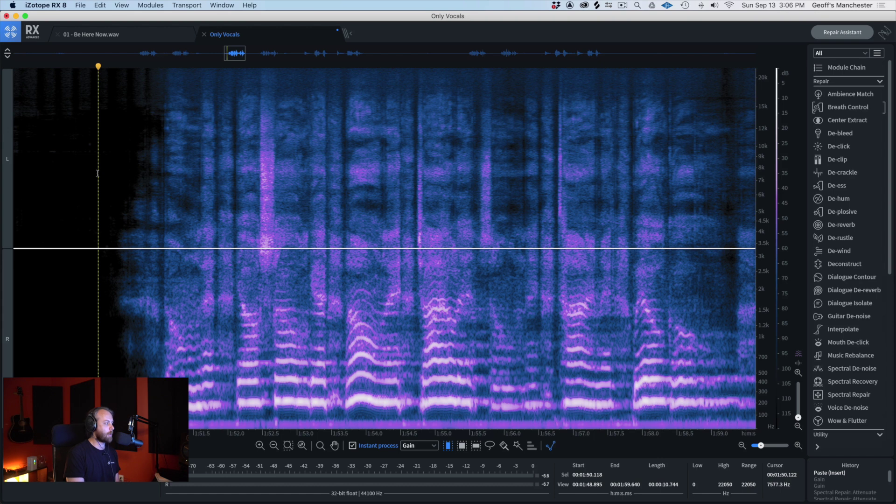
Step: Place markers at about 1:50.5 and 1:51.9 in the vocal phrase, stopping playback at each spot
key("space")
key("m")
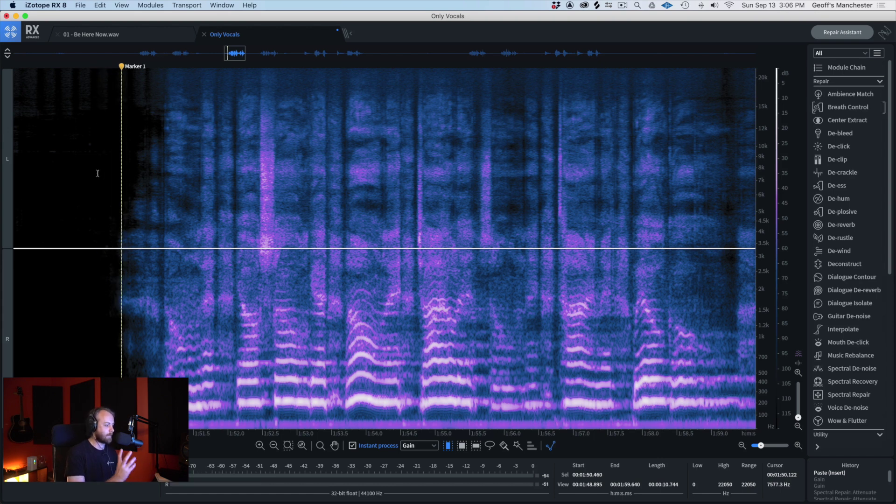
key("space")
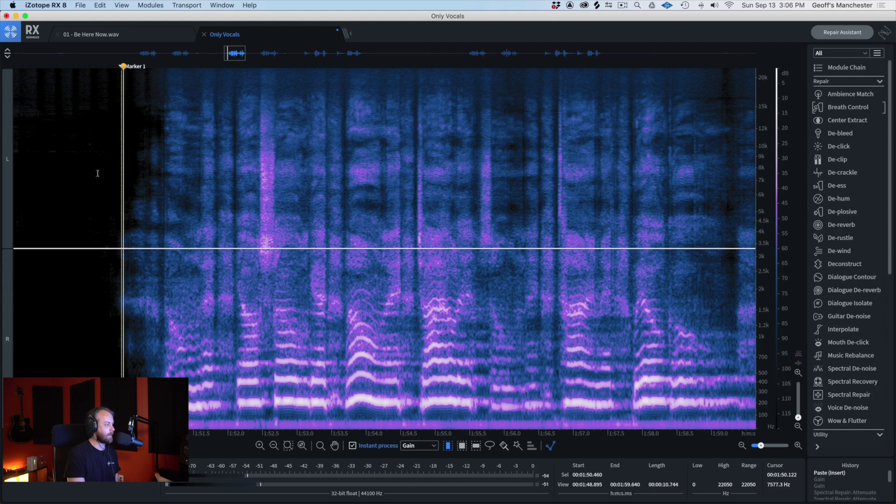
key("space")
key("m")
Step: Continue playback and add markers at about 1:53.4 and 1:54.5
key("space")
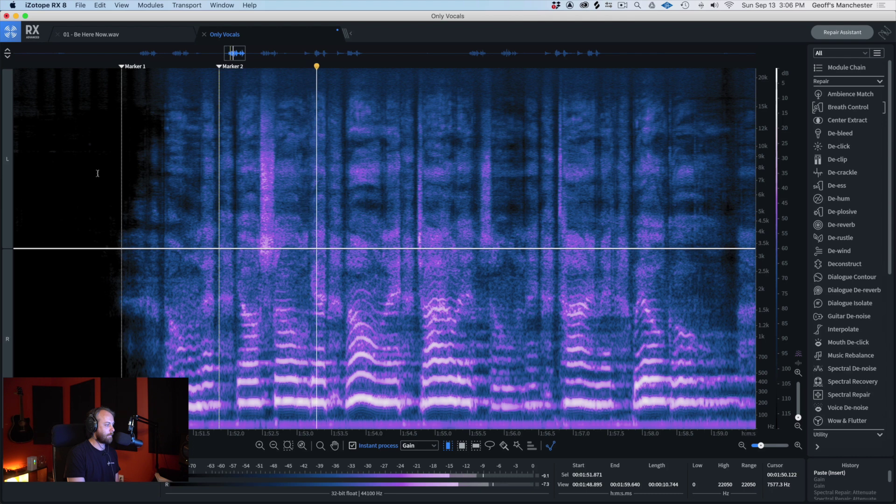
key("space")
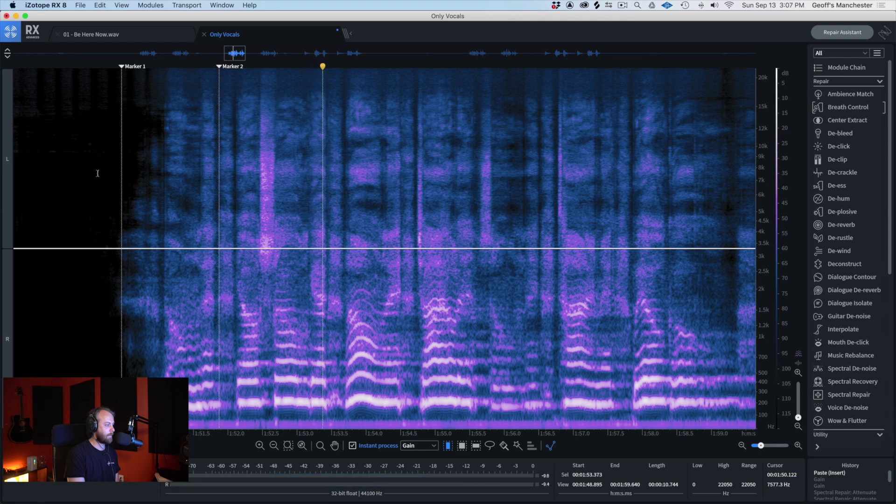
key("m")
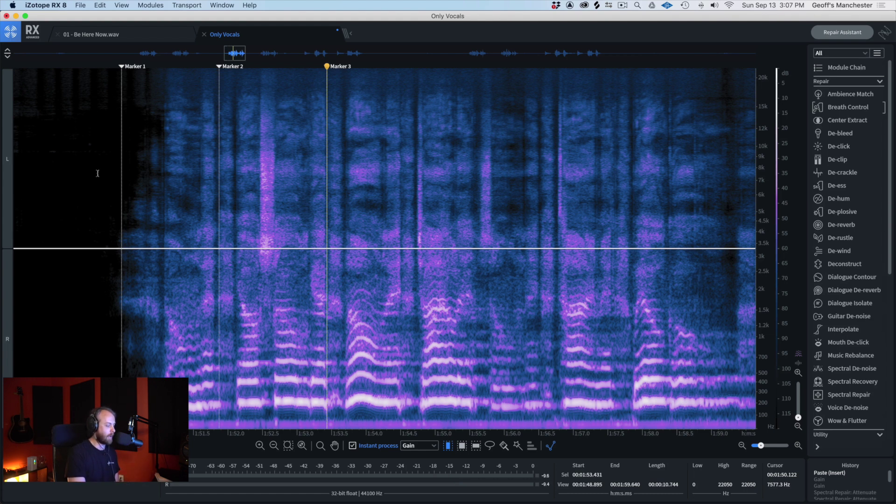
key("space")
key("space")
key("m")
Step: Play on, step the playhead back to about 1:56.6 for a fifth marker, and add a sixth at about 1:57.7
key("space")
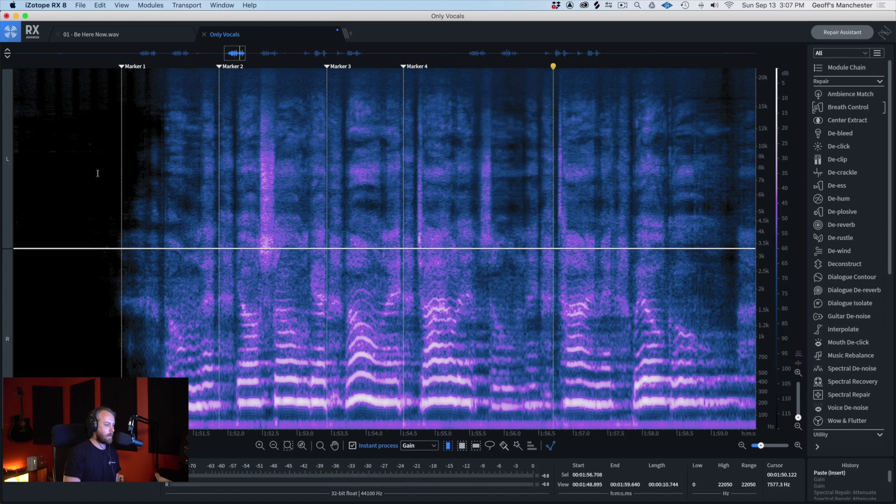
key("Left")
key("Left")
key("Left")
key("Left")
key("Left")
key("Left")
key("Left")
key("Left")
key("Left")
key("Left")
key("Left")
key("Left")
key("Left")
key("Left")
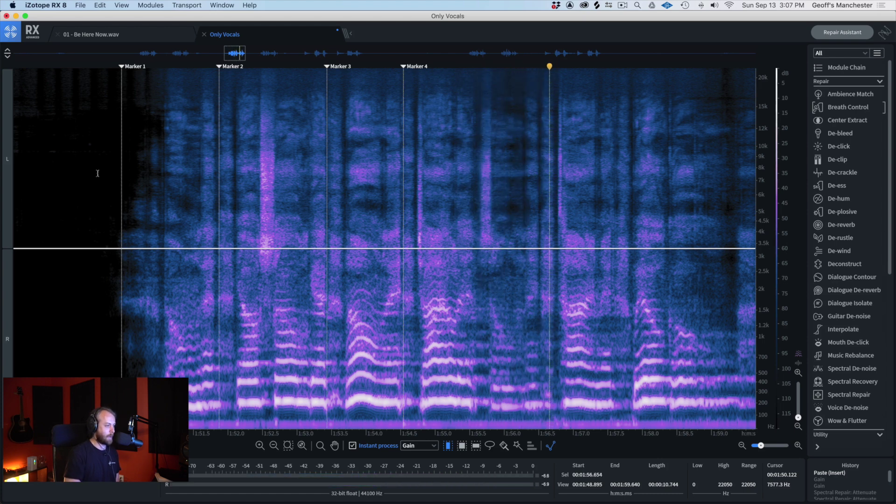
key("Left")
key("Left")
key("Left")
key("m")
key("space")
key("space")
key("m")
Step: Play the rest of the phrase, then replay it from just before the first marker
key("space")
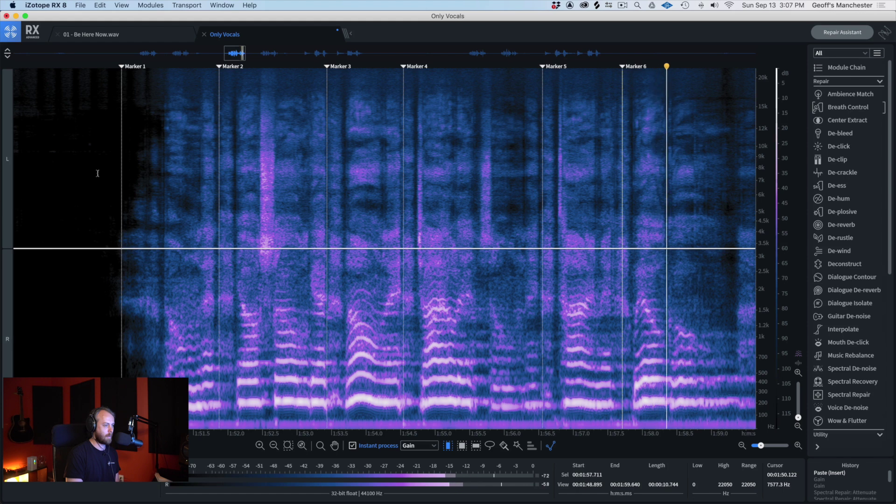
scroll(97, 174, "down", 3)
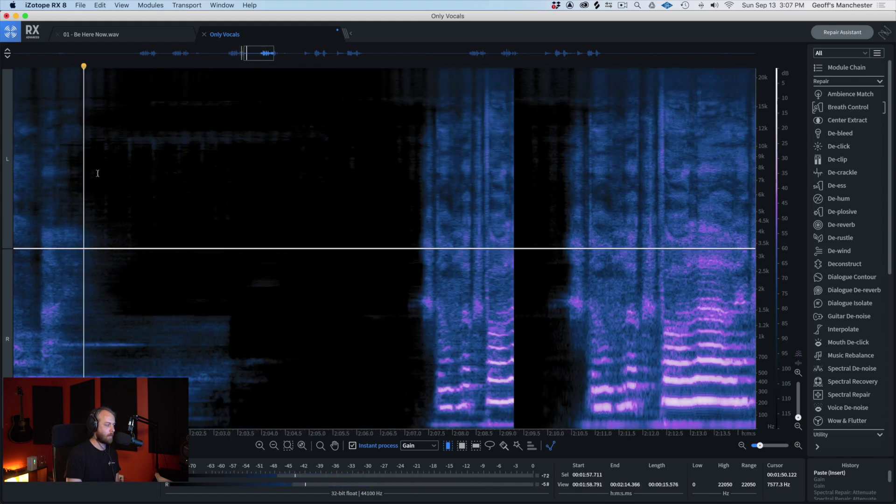
key("space")
scroll(97, 173, "left", 3)
scroll(97, 173, "left", 5)
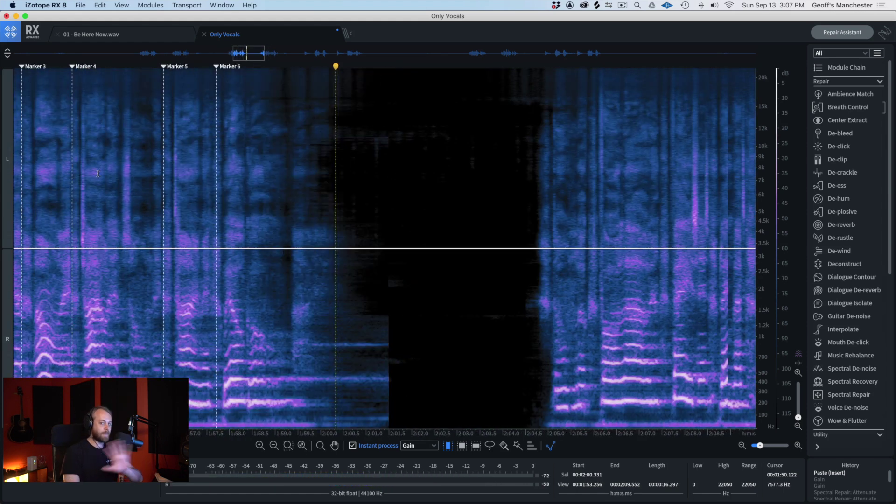
scroll(97, 173, "left", 3)
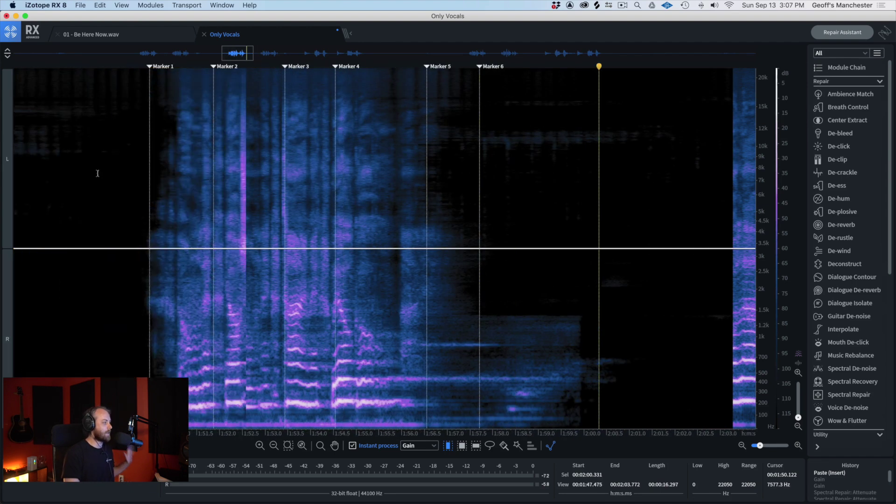
scroll(113, 189, "up", 5)
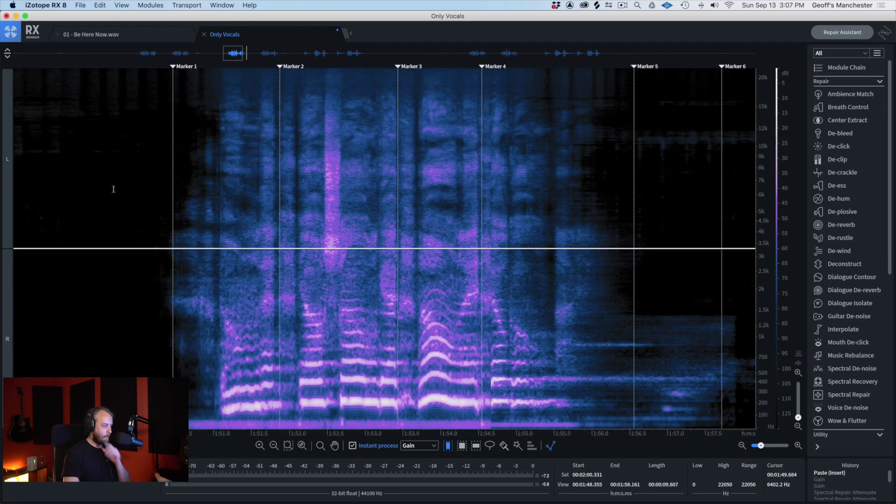
scroll(113, 189, "down", 1)
left_click(146, 204)
key("space")
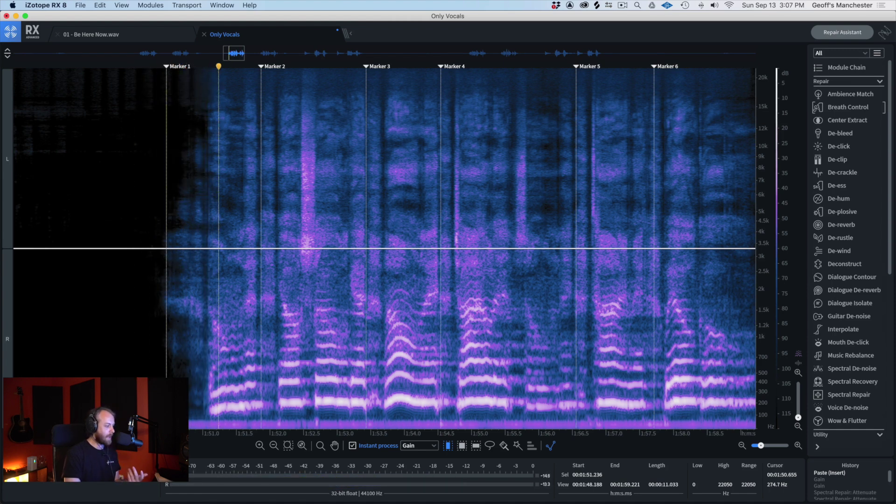
Step: Open the Gain module to check its gain setting and close it without rendering
scroll(840, 345, "down", 5)
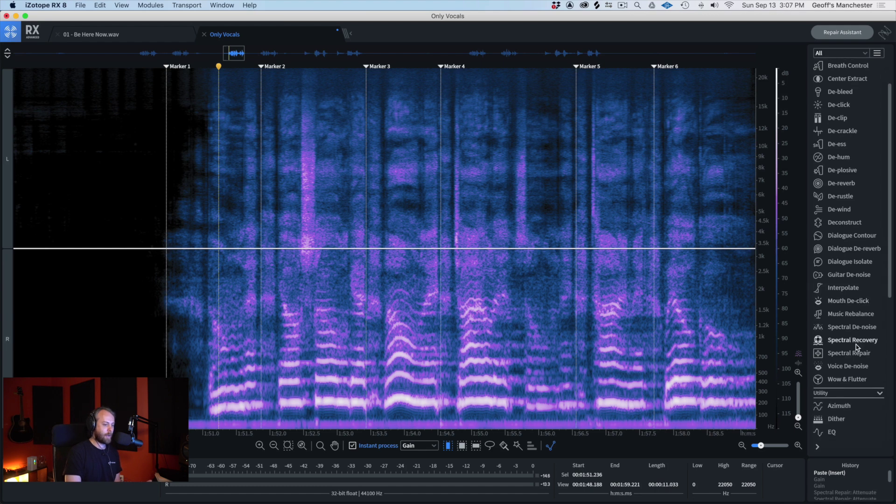
left_click(834, 390)
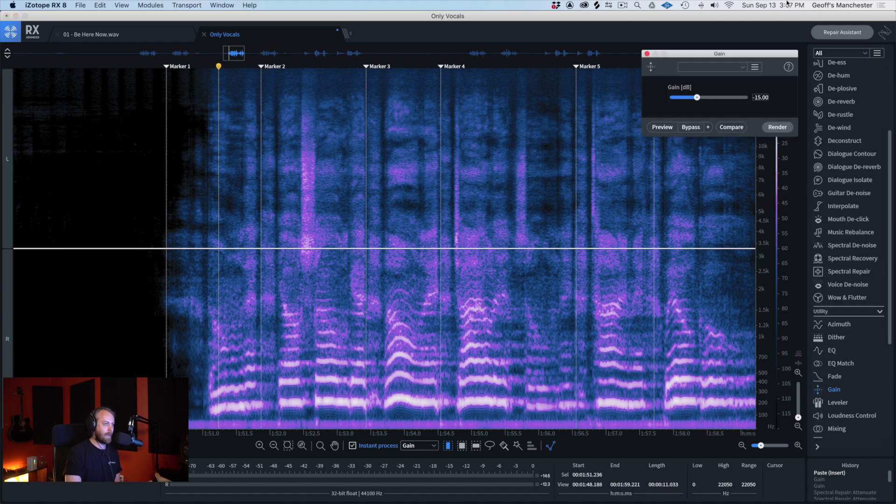
left_click(648, 55)
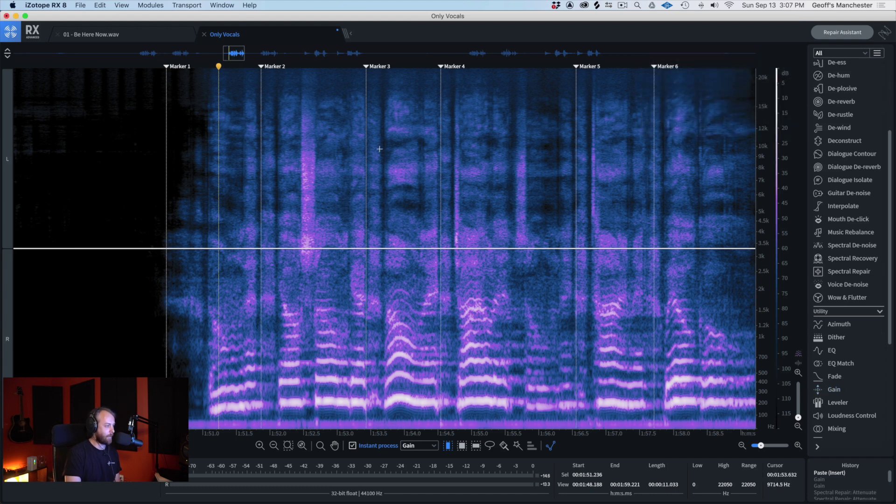
Step: Try instant Gain and then Cut on the region from about 1:53.7 to 1:54.4 between 6.2 and 13.8 kHz, undoing back to the pasted vocal
mouse_move(384, 115)
left_mouse_down()
mouse_move(435, 170)
mouse_move(434, 192)
left_mouse_up()
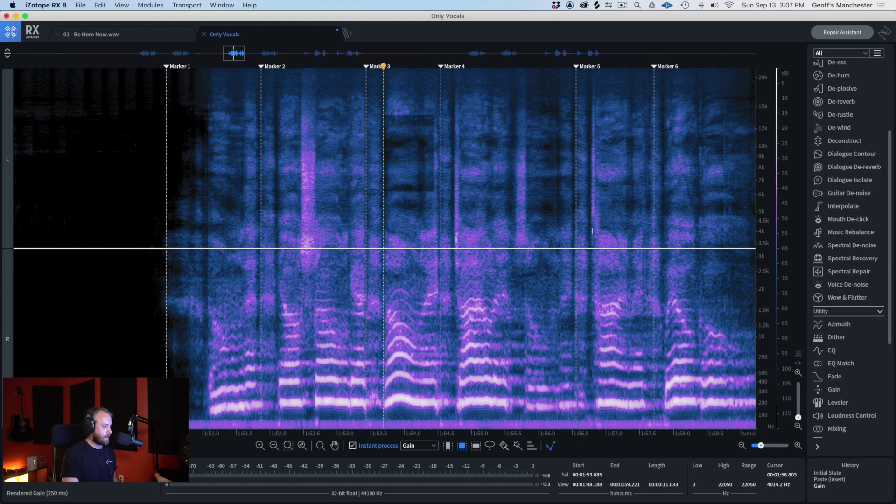
key("super+z")
key("super+x")
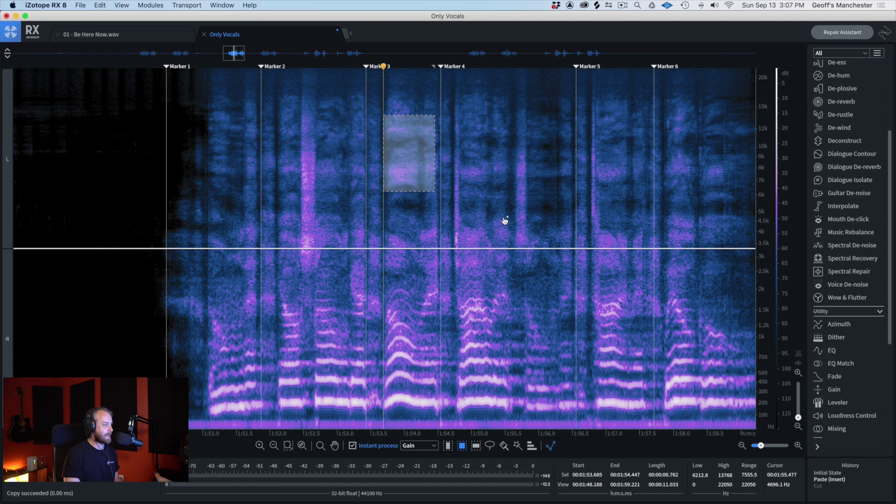
key("super+z")
key("super+z")
key("super+shift+z")
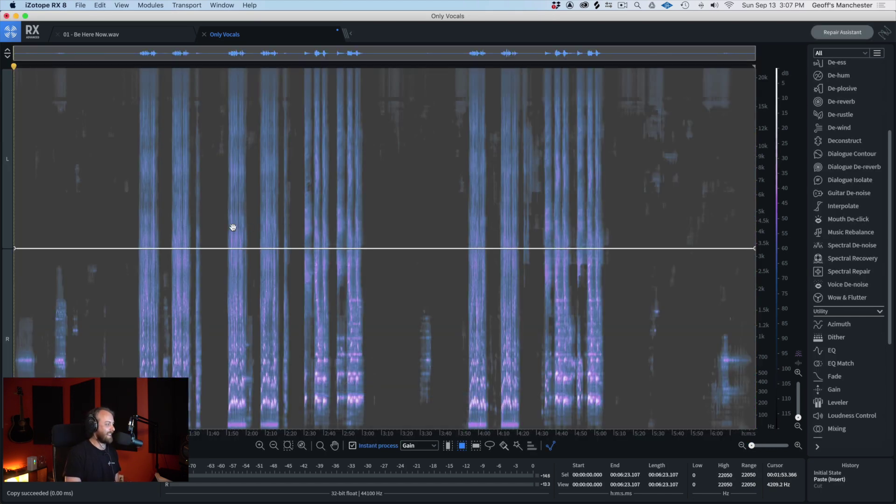
Step: Play the vocal phrase from about 1:49.9 to 1:51.0 to locate the breath just before the singing starts
scroll(233, 228, "up", 10)
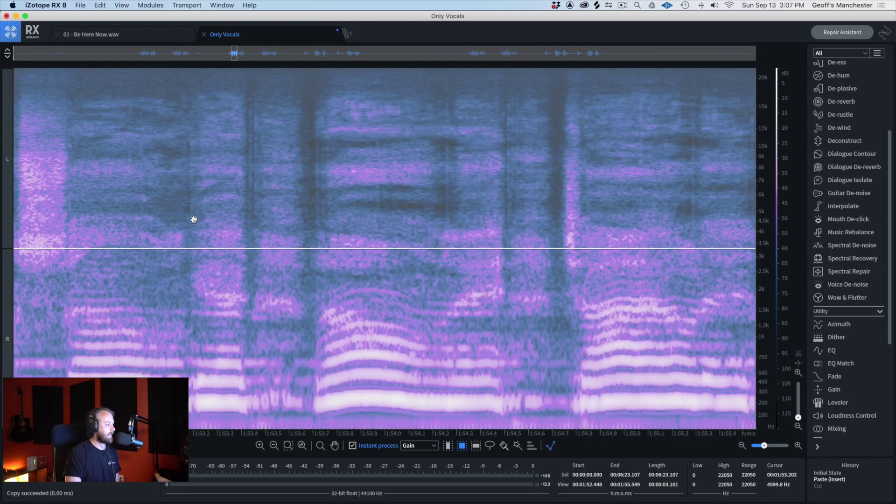
scroll(193, 218, "down", 4)
left_click(62, 189)
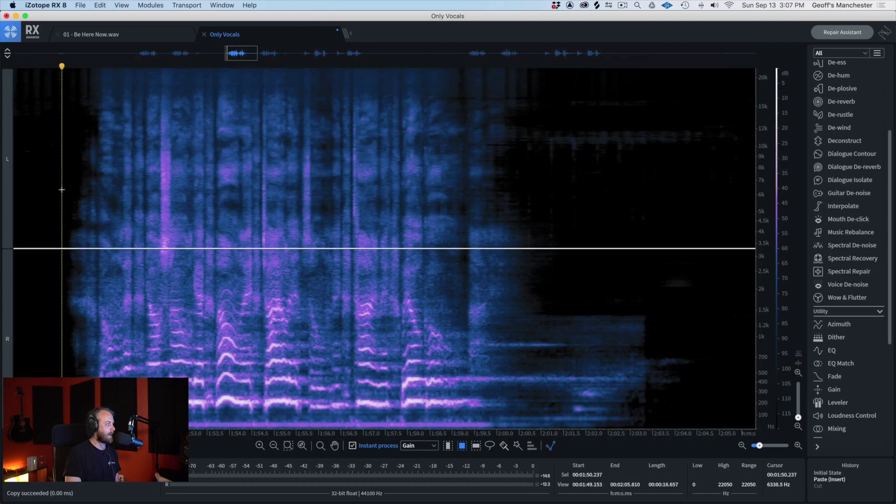
scroll(42, 186, "left", 3)
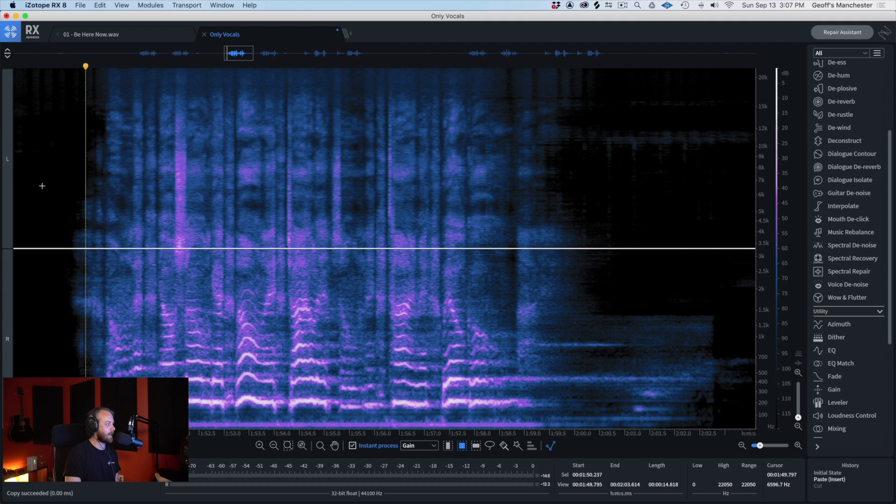
scroll(42, 186, "up", 1)
left_click(123, 182)
key("space")
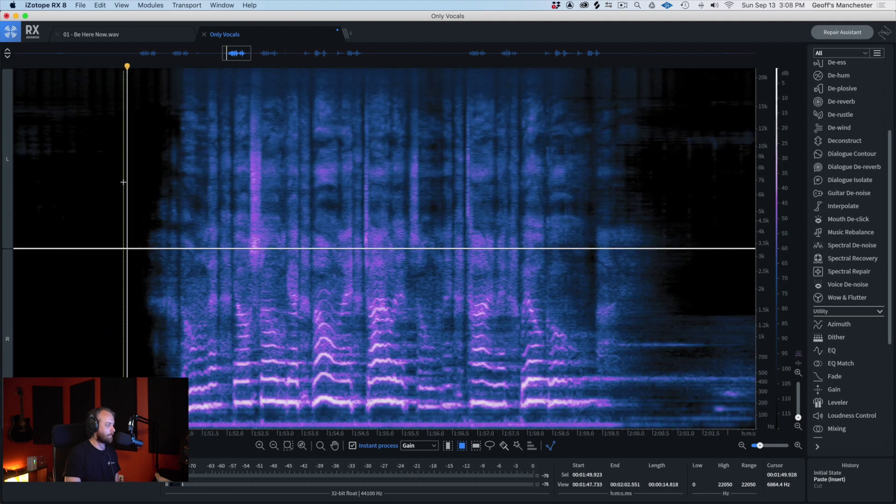
key("space")
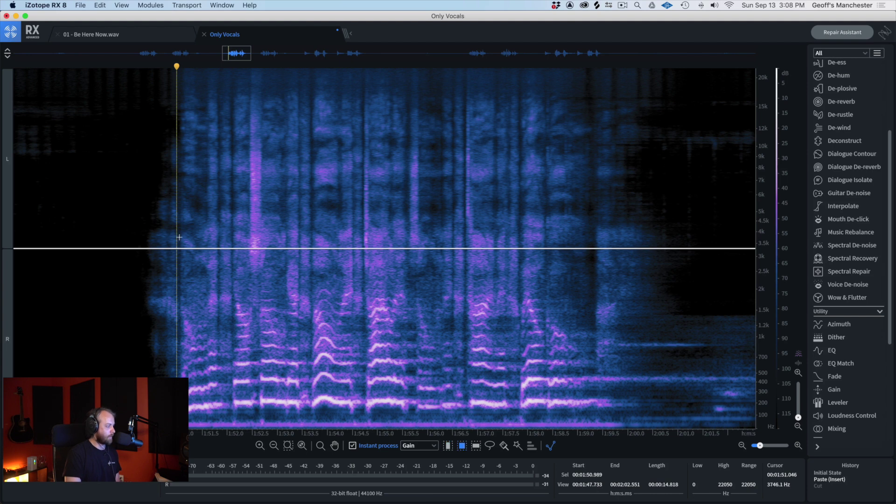
Step: Apply instant Gain to the breath from about 1:50.4 to 1:51.0, below about 18 kHz, and replay from about 1:49.6 at higher system volume
left_click_drag(178, 411, 146, 89)
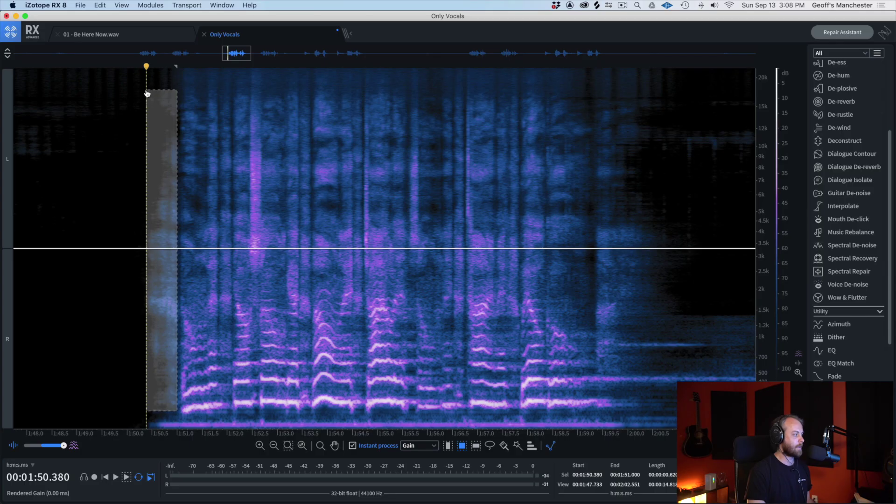
left_click(107, 96)
key("space")
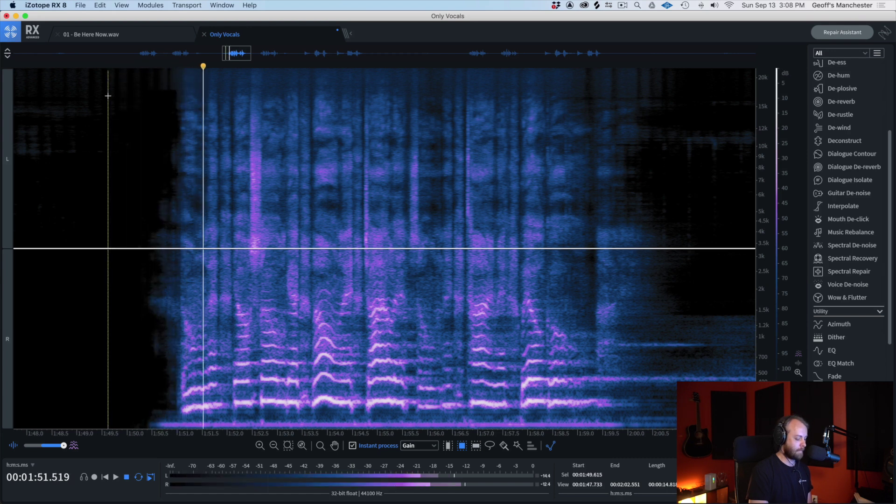
key("XF86AudioRaiseVolume")
key("space")
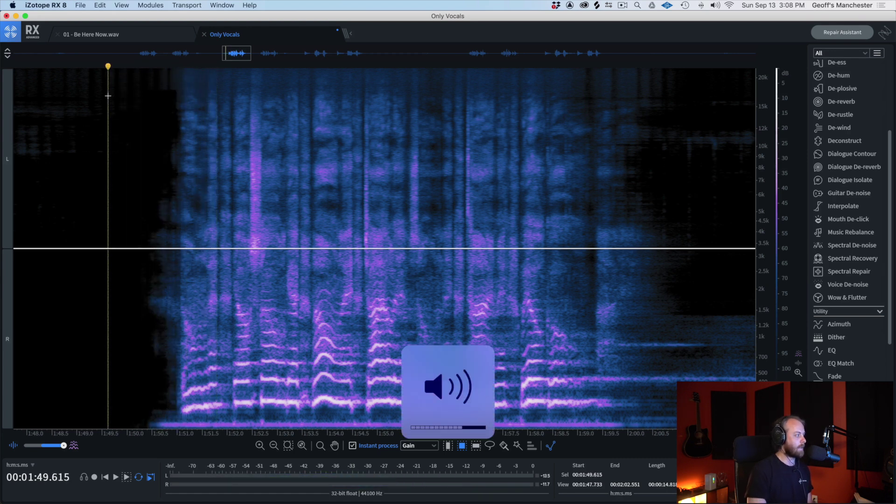
key("space")
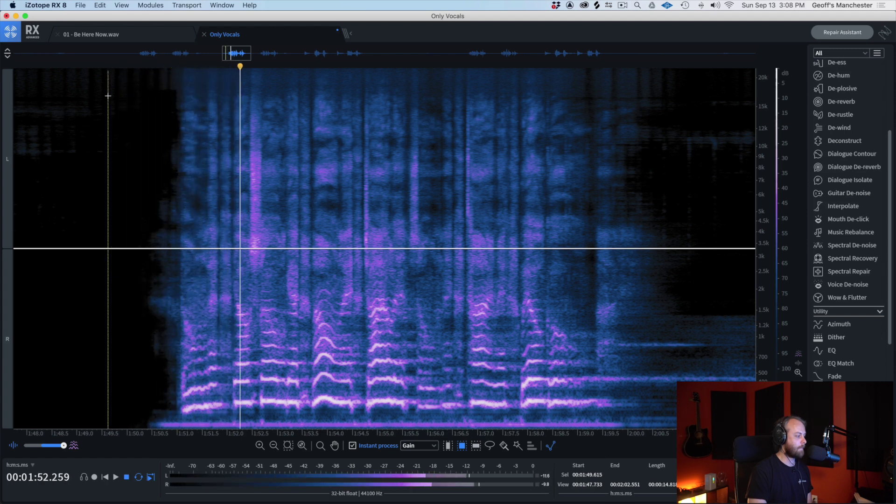
Step: Play the phrase from about 1:51.3 and add a marker at about 1:51.8
scroll(230, 273, "up", 3)
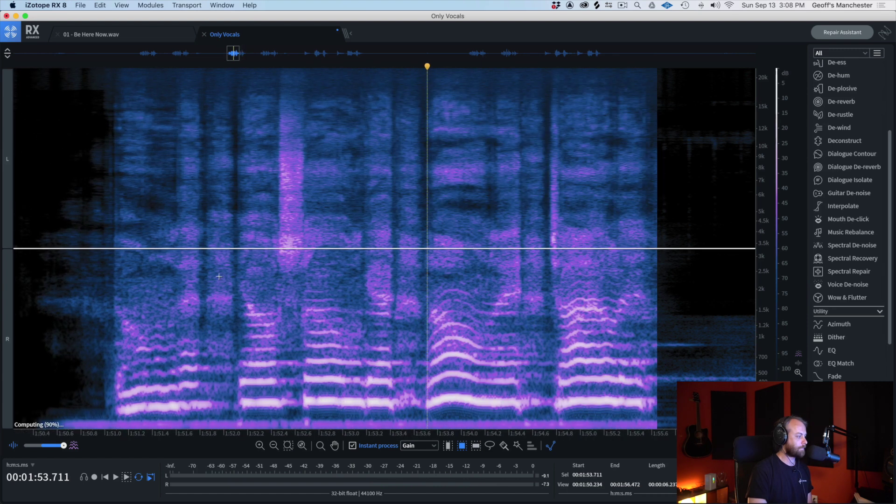
left_click(137, 190)
key("space")
key("space")
key("m")
left_click(134, 194)
key("super+a")
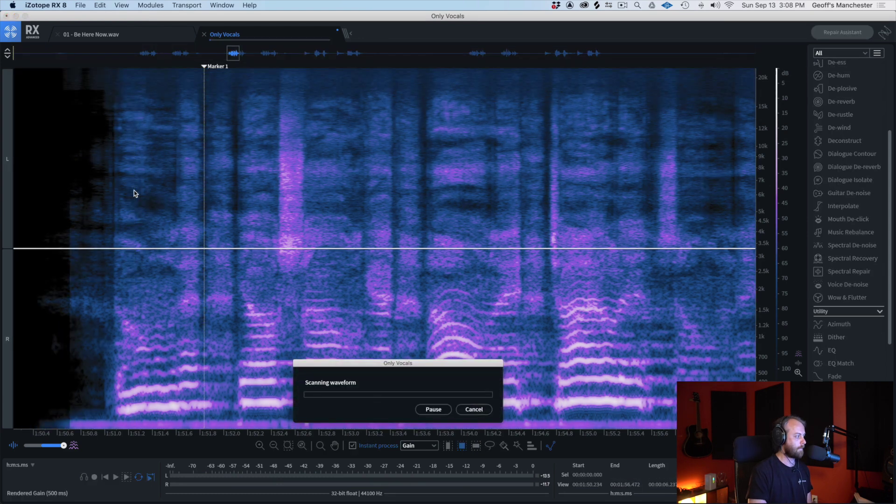
key("space")
key("super+z")
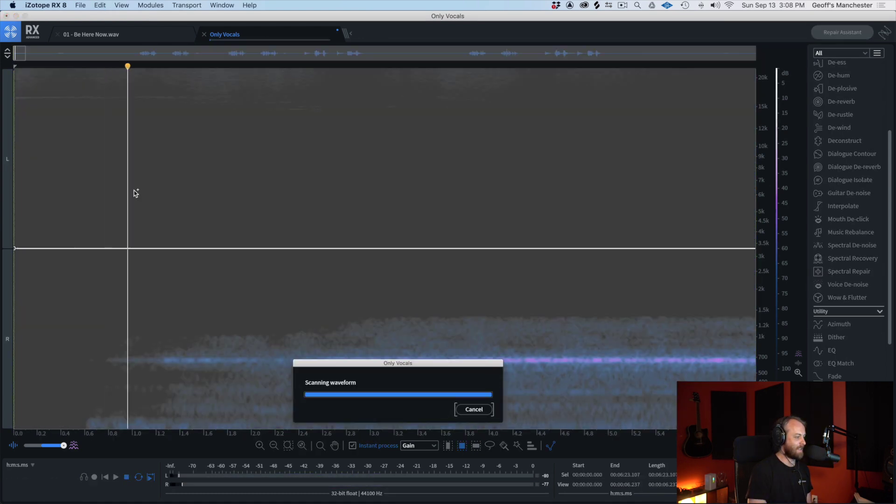
scroll(188, 203, "right", 10)
left_click_drag(37, 56, 240, 59)
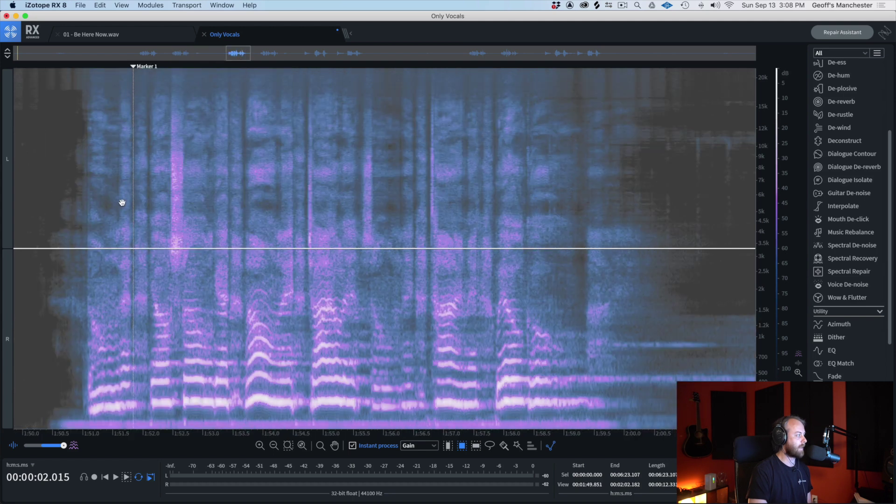
Step: Play from about 1:51.65 to 1:52.07 to hear the gap after Marker 1
left_click(90, 181)
scroll(128, 206, "up", 5)
left_click(110, 207)
key("space")
key("space")
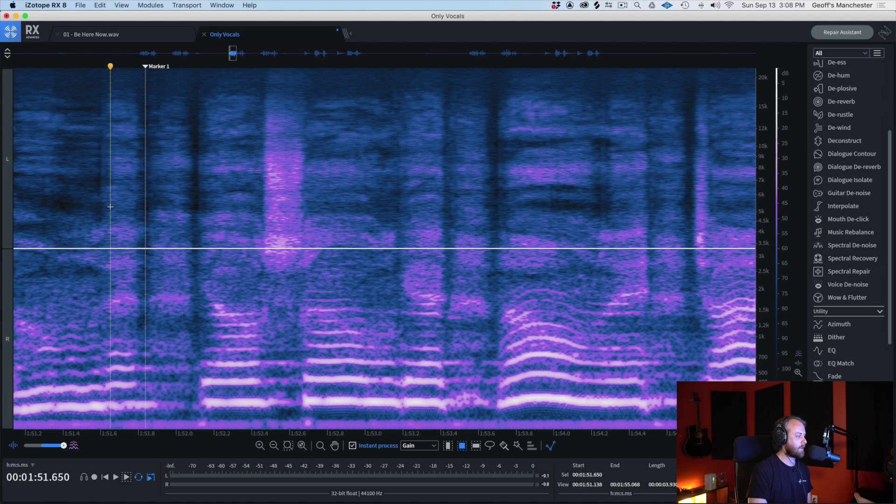
key("space")
key("space")
Step: Replay the phrase from about 1:51.3 through the gap after Marker 1, stopping at about 1:52.2
scroll(110, 206, "down", 5)
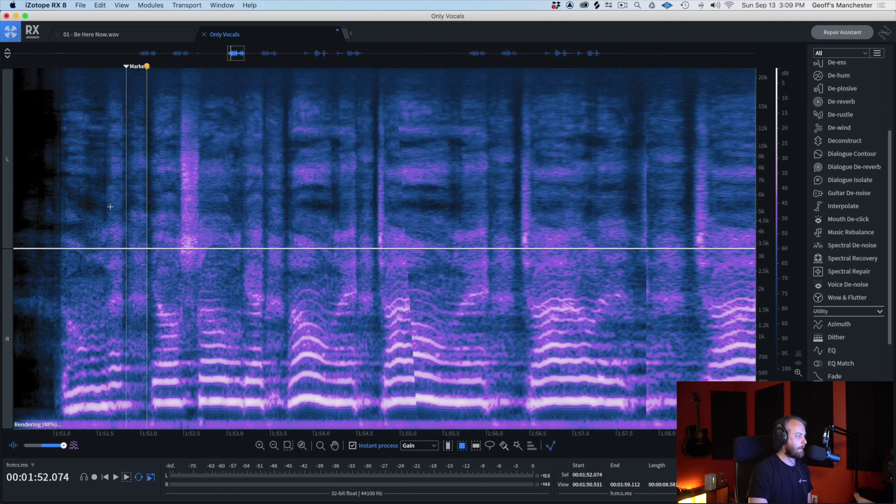
left_click(84, 193)
scroll(86, 193, "up", 3)
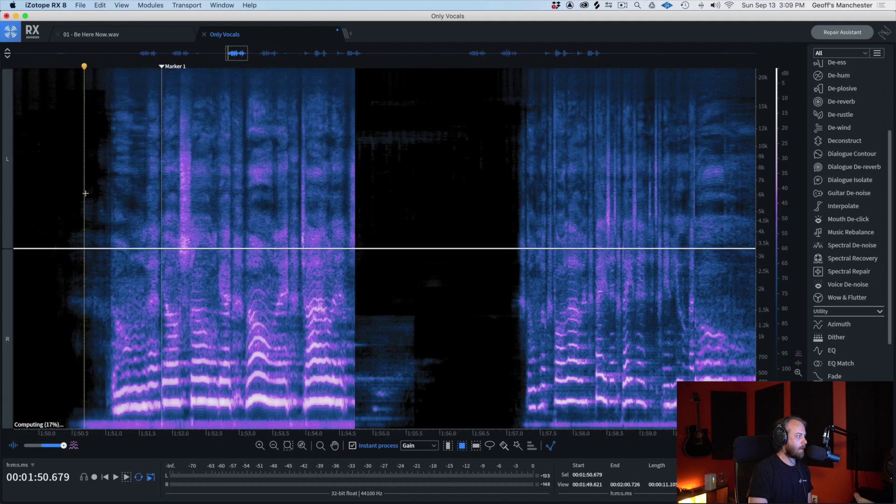
scroll(85, 194, "up", 1)
left_click(143, 197)
key("space")
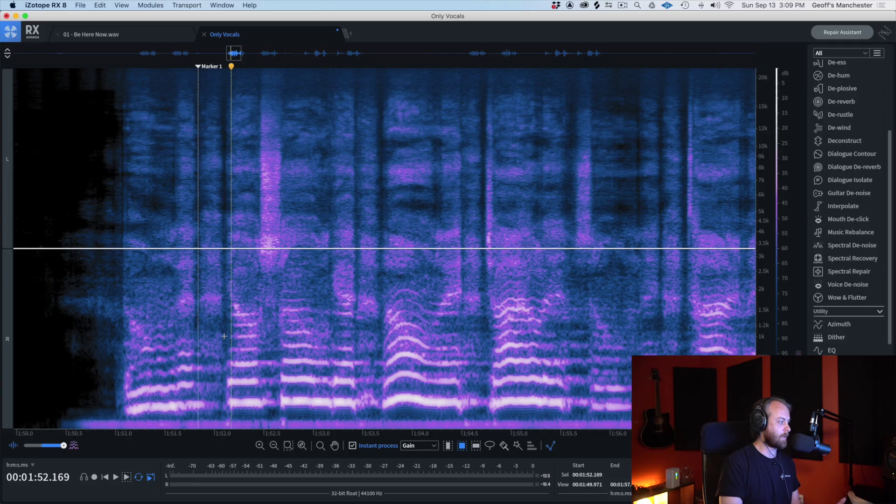
Step: Try instant Gain on the gap from about 1:51.8 to 1:52.1 between 1 and 20 kHz, and replay from about 1:50.9
left_click_drag(224, 336, 198, 74)
left_click(106, 162)
key("space")
key("space")
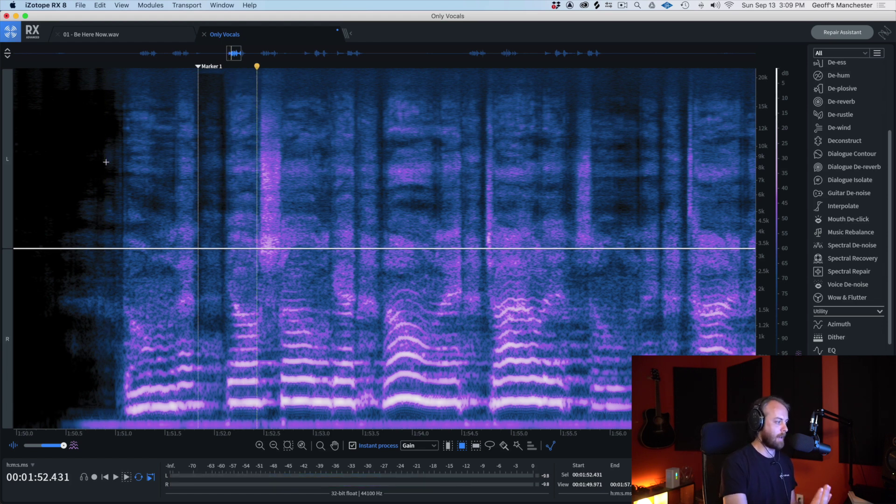
Step: Compare the gap without and with the gain change by undoing, redoing and replaying from about 1:50.9, leaving the gain undone
key("super+z")
left_click(106, 163)
key("space")
key("space")
key("super+shift+z")
left_click(105, 165)
key("space")
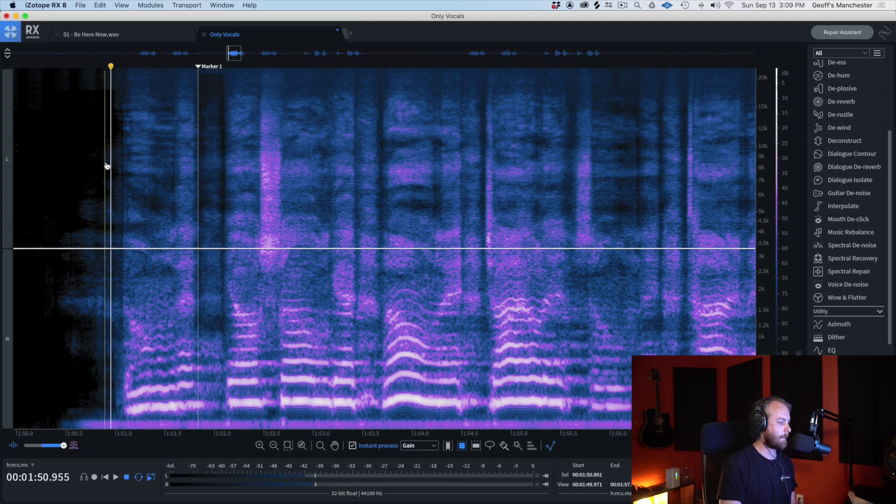
key("space")
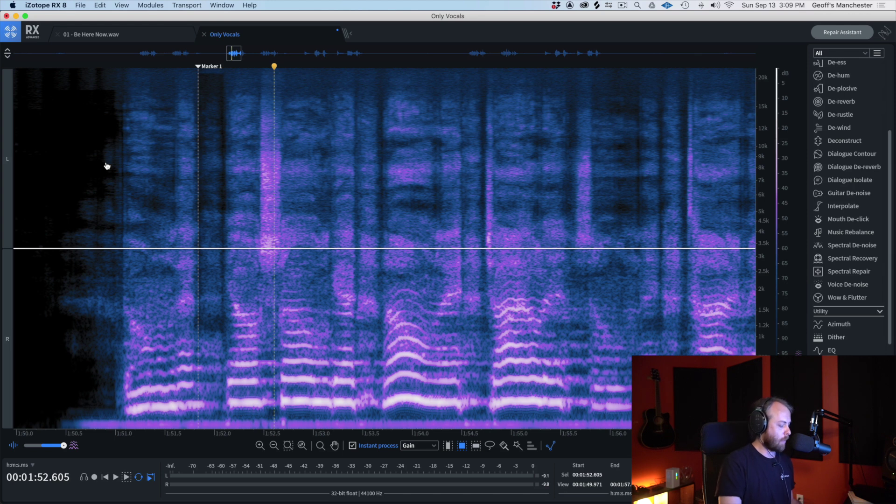
left_click(107, 166)
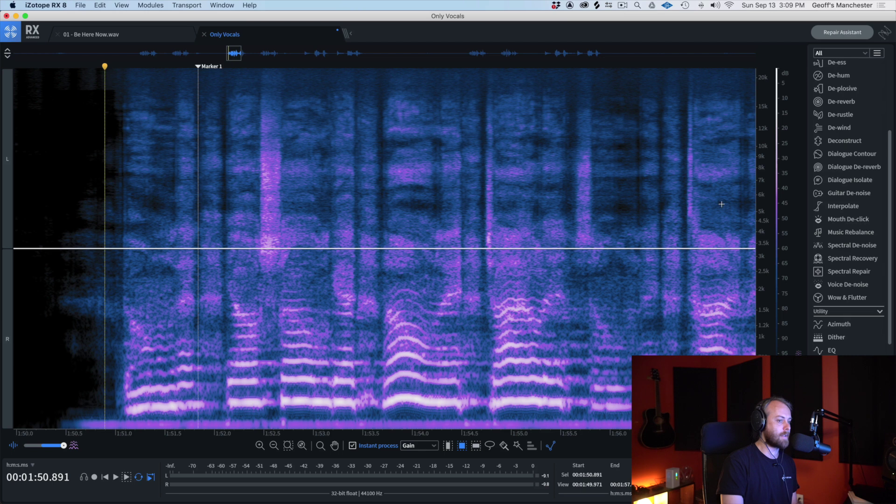
Step: Check the Attenuate settings of Spectral Repair, close the module, and set the instant process to Attenuate
left_click(836, 272)
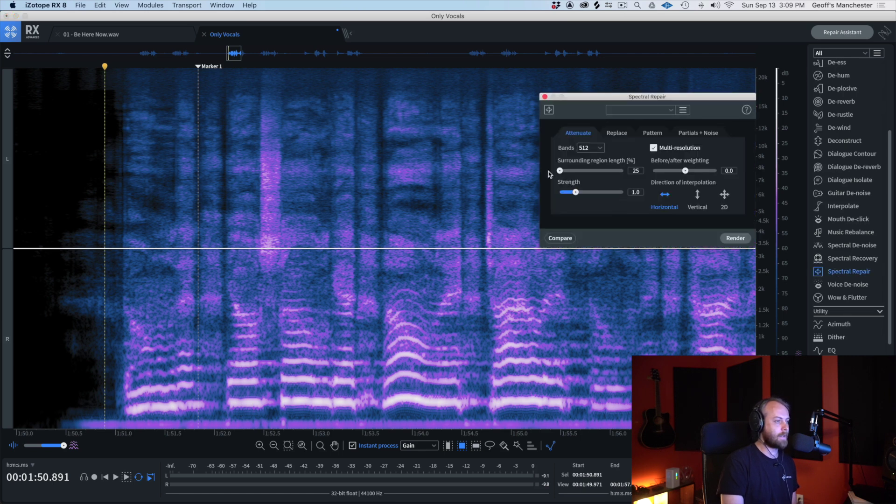
left_click(545, 97)
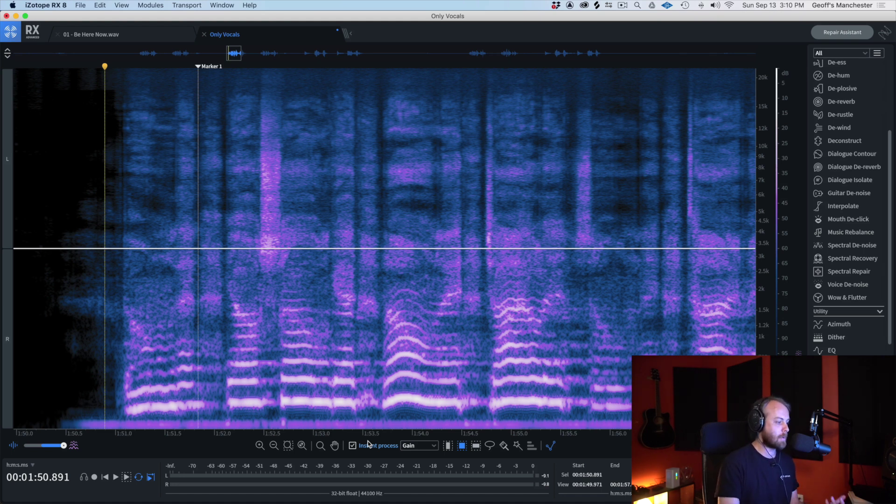
left_click(419, 444)
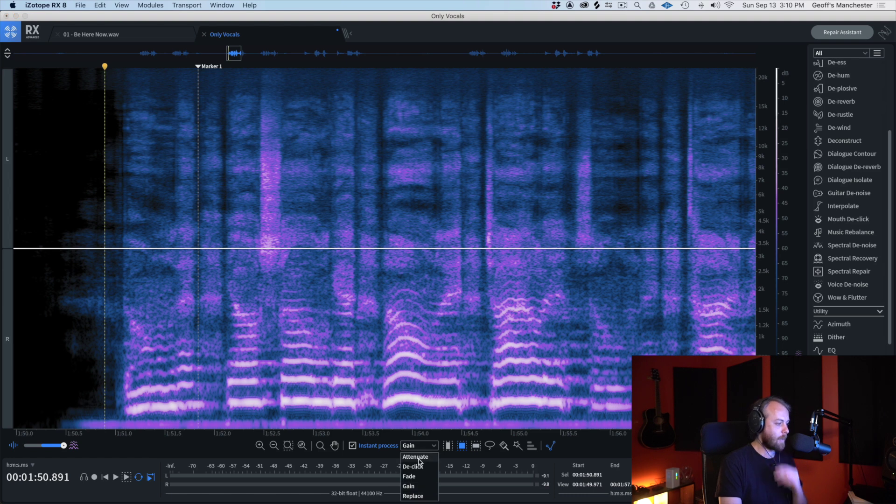
left_click(422, 462)
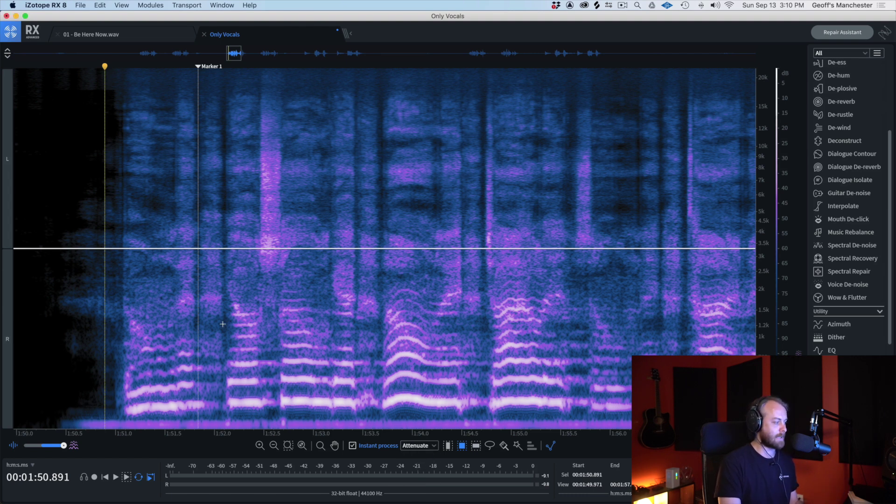
Step: Try instant Attenuate on the gap from about 1:51.8 to 1:52.1 between 1.2 and 18 kHz, undo it, and replay the phrase
left_click_drag(223, 324, 198, 90)
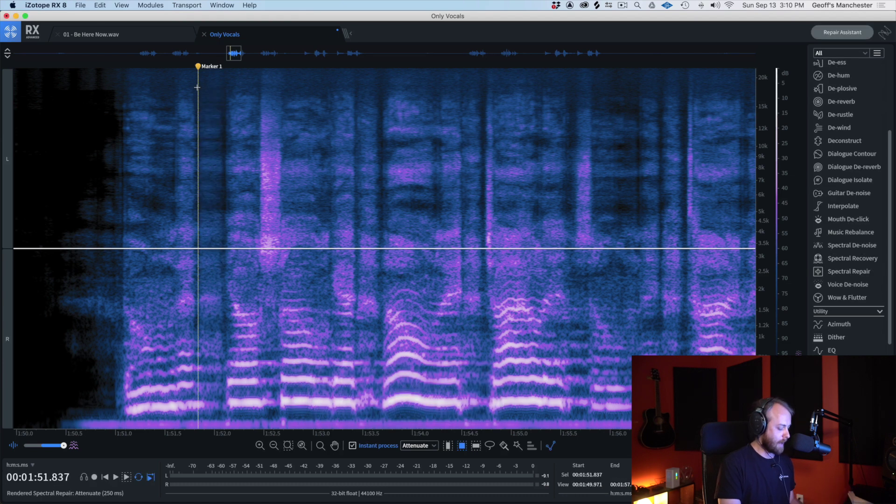
key("super+z")
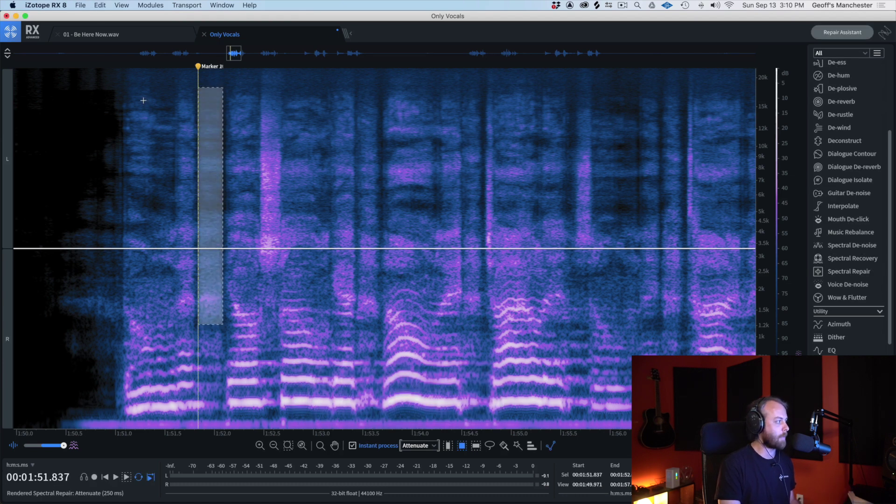
left_click(130, 100)
key("space")
key("space")
left_click(88, 182)
key("space")
key("space")
scroll(183, 367, "up", 3)
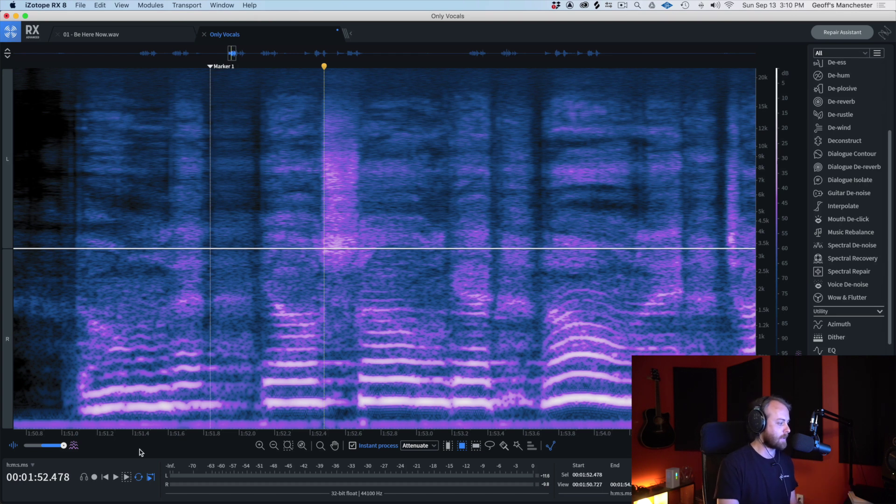
Step: Turn off instant processing and audition only the gap from about 1:51.8 to 1:52.1 above about 3 kHz
key("i")
left_click(127, 477)
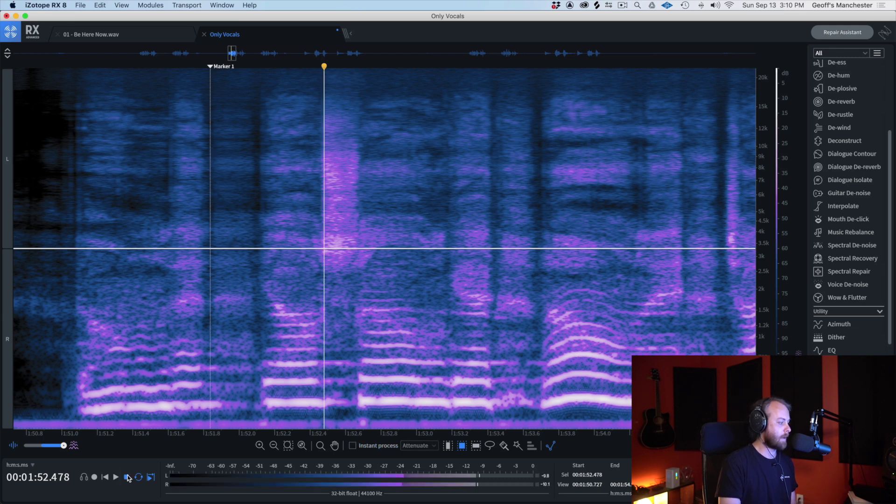
left_click_drag(210, 86, 256, 260)
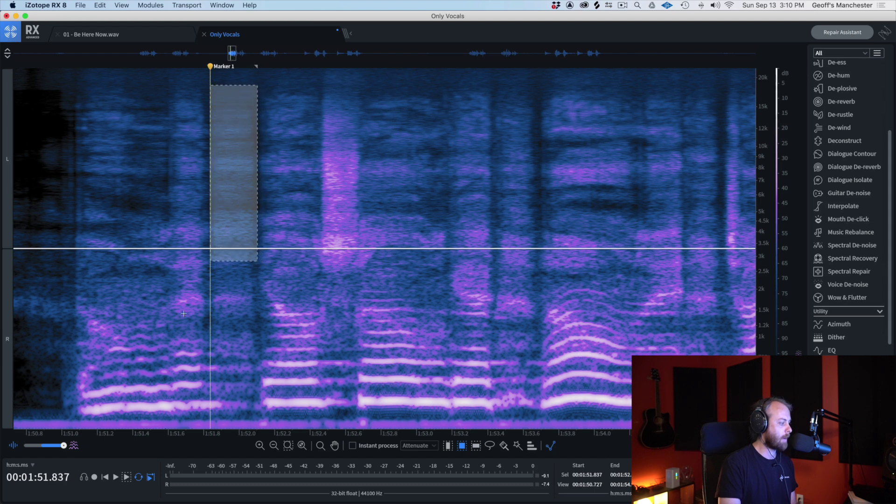
left_click(126, 477)
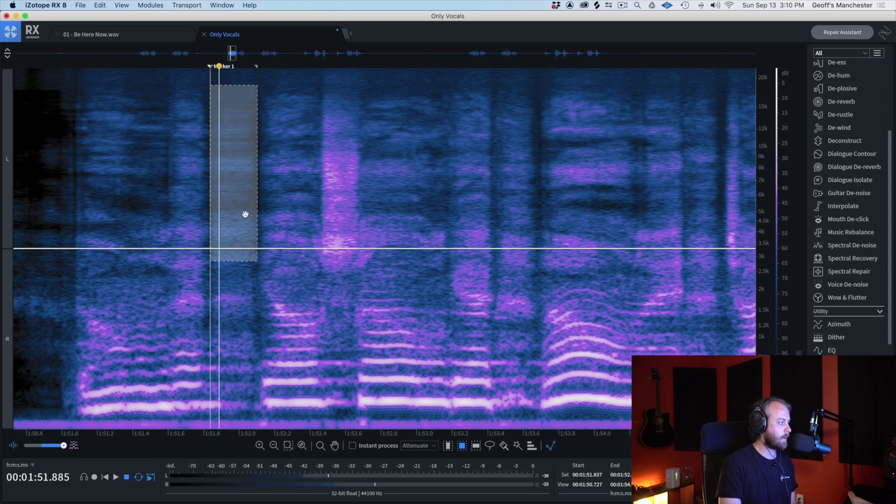
Step: Extend the auditioned selection to about 0.9 kHz, narrow it to about 1.2–2 kHz, and replay from about 1:51.7
left_click_drag(230, 261, 231, 345)
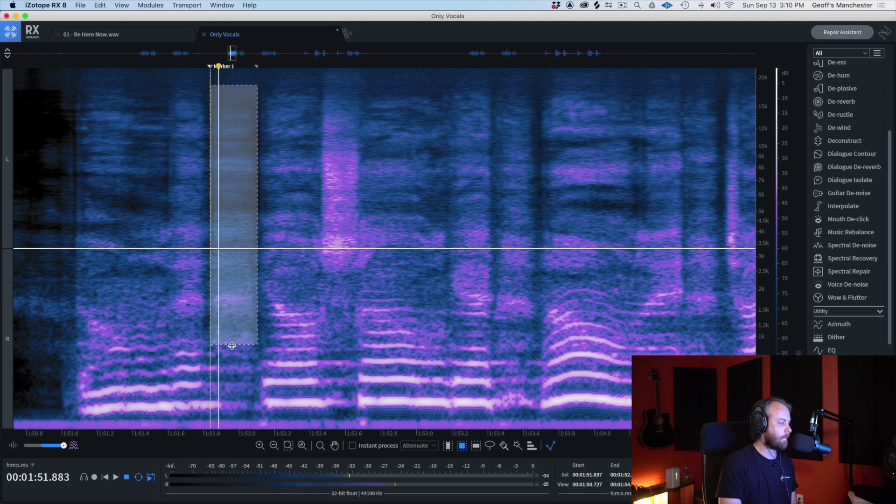
left_click_drag(231, 88, 235, 287)
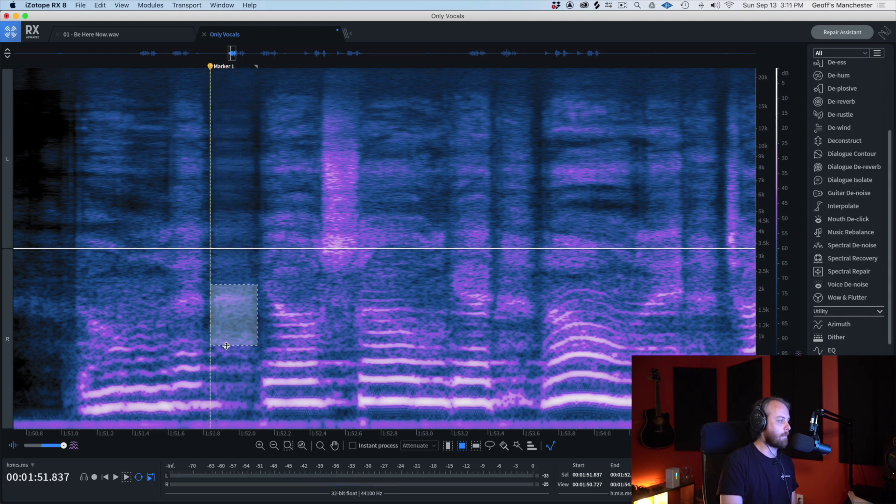
left_click_drag(226, 346, 226, 327)
left_click(194, 265)
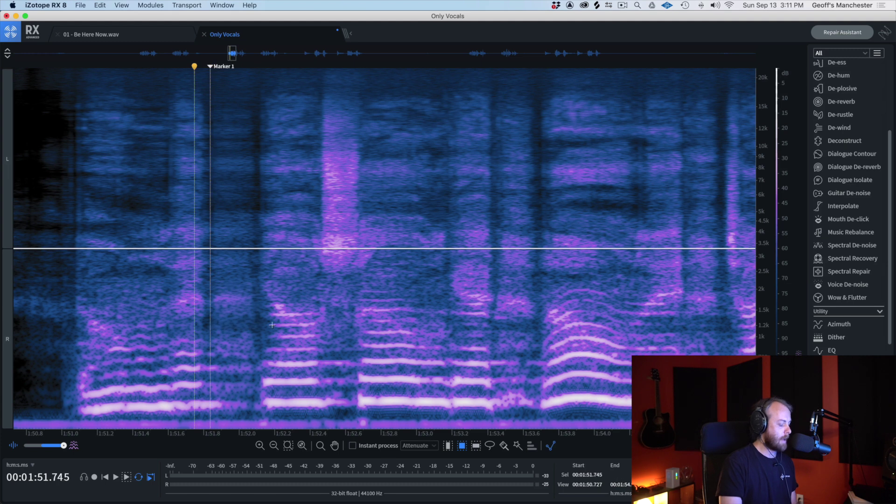
left_click(115, 478)
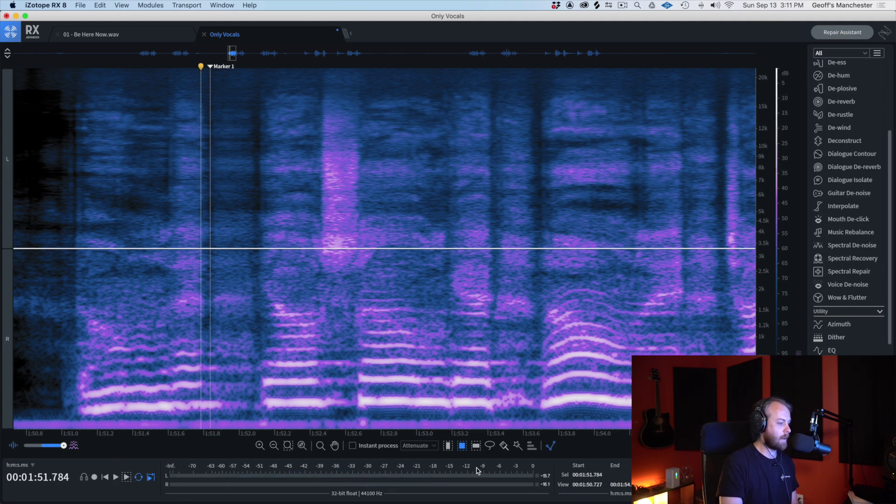
Step: Turn on instant Attenuate, process the gap from about 1:51.8 to 1:52.1 between roughly 1 and 2 kHz, and replay the phrase
left_click(383, 446)
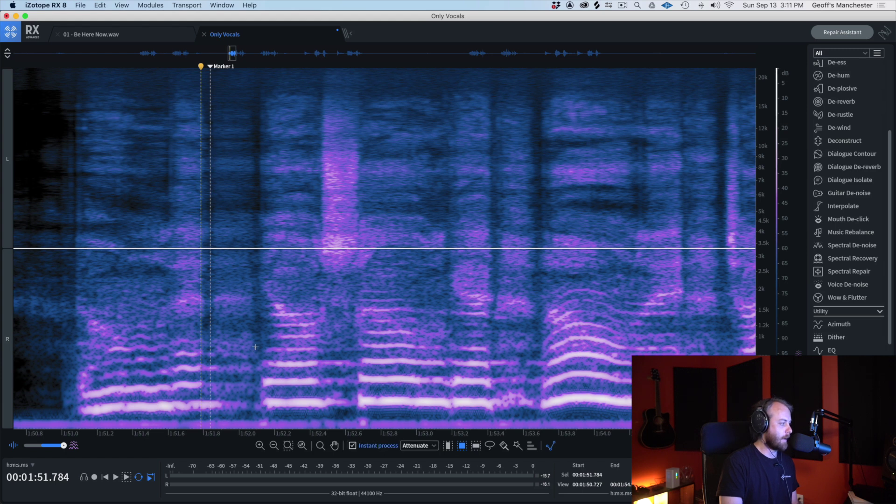
mouse_move(252, 331)
left_mouse_down()
mouse_move(209, 281)
mouse_move(255, 314)
left_mouse_up()
left_click(82, 272)
key("space")
key("space")
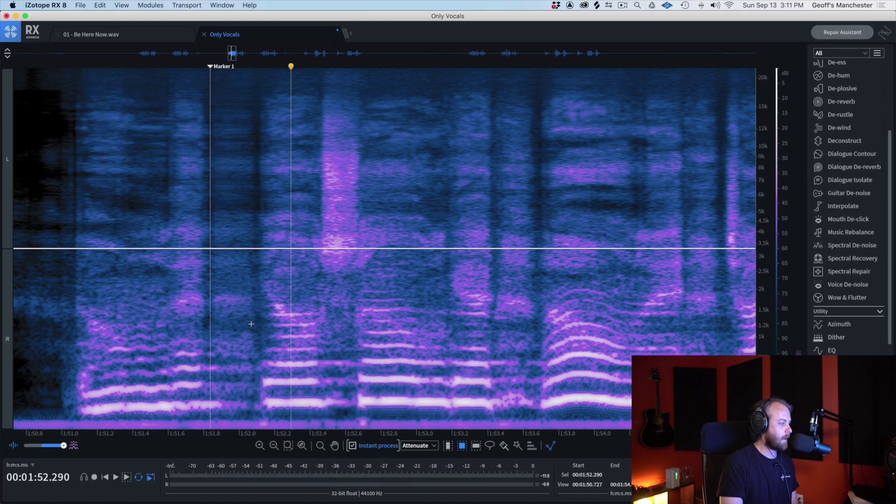
left_click_drag(210, 294, 258, 315)
left_click(101, 275)
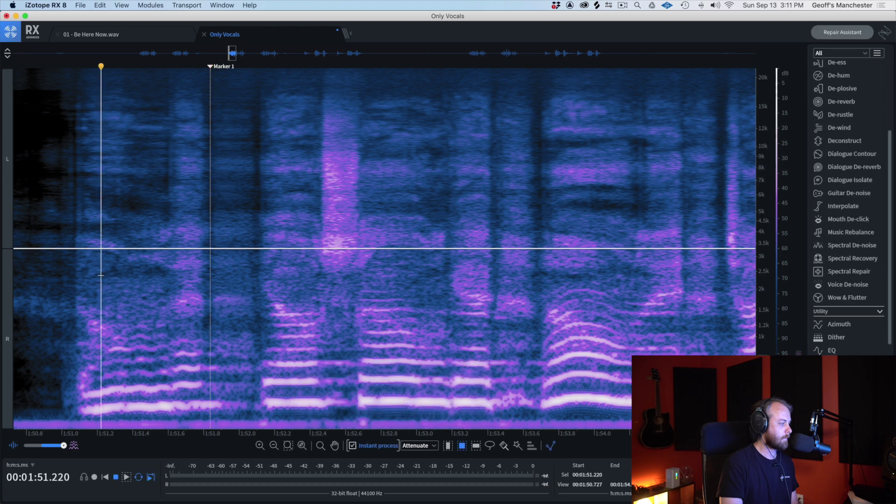
key("space")
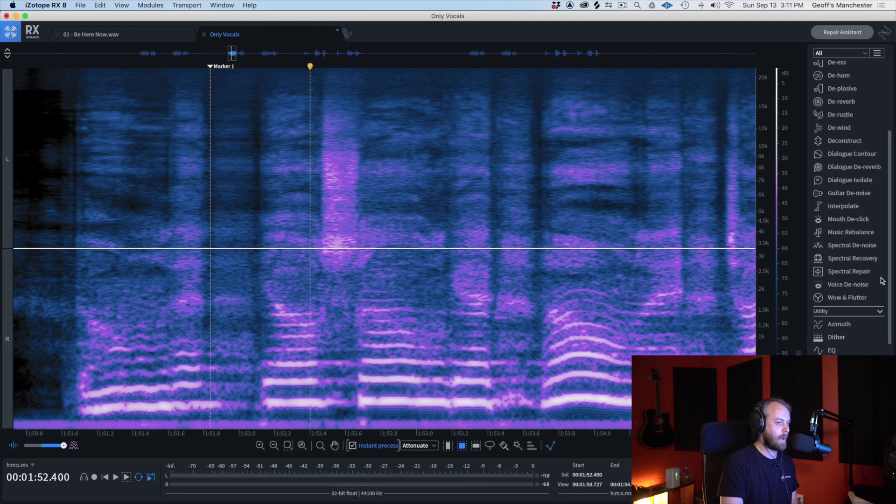
Step: Set the Attenuate strength in Spectral Repair to 1.5
left_click(838, 245)
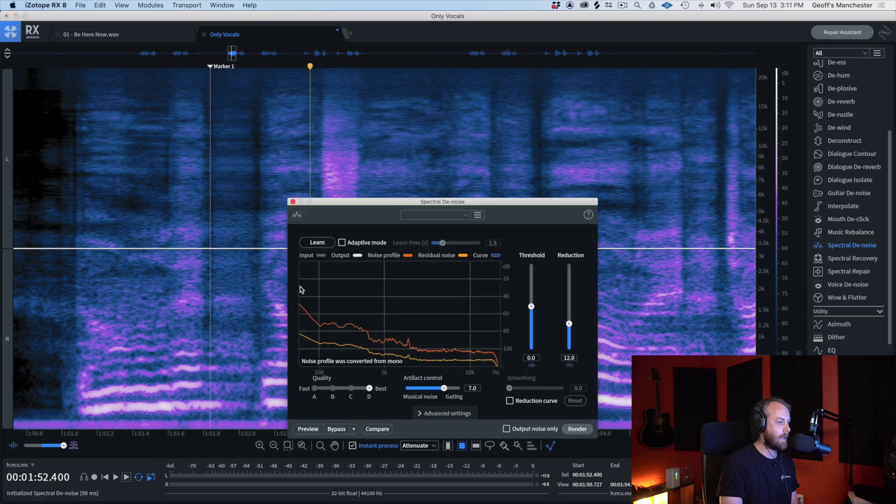
left_click(858, 245)
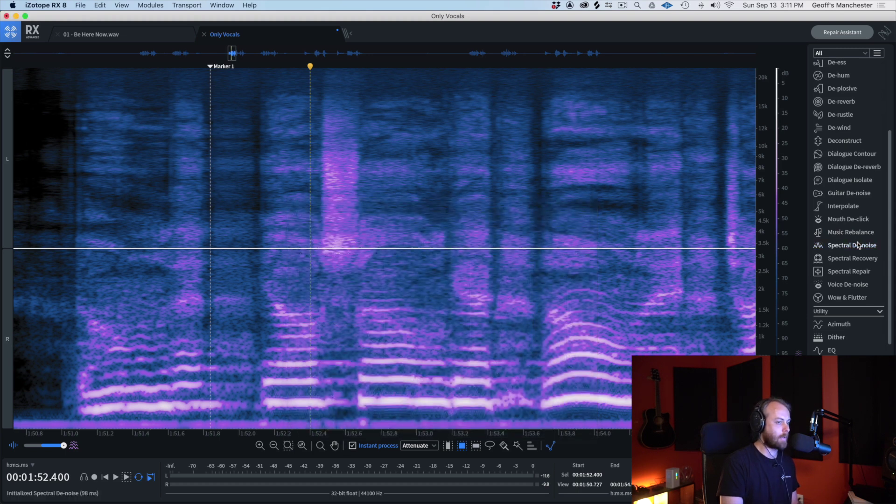
left_click(849, 271)
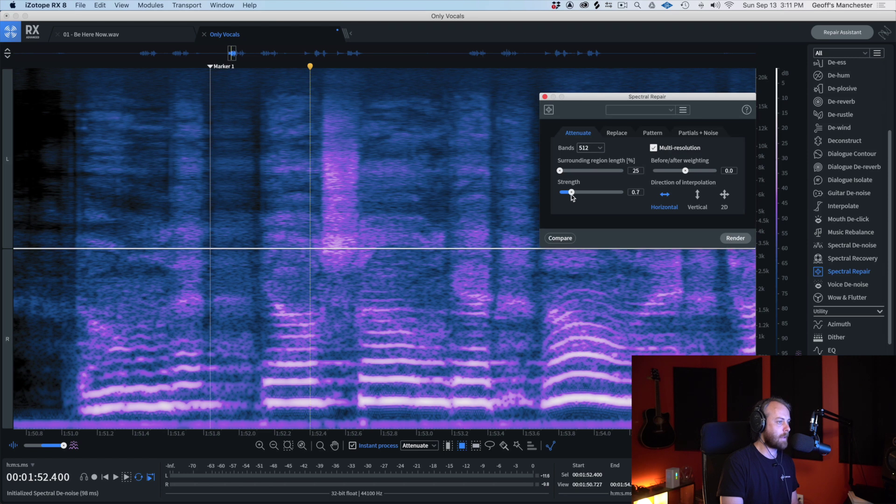
left_click_drag(576, 198, 587, 199)
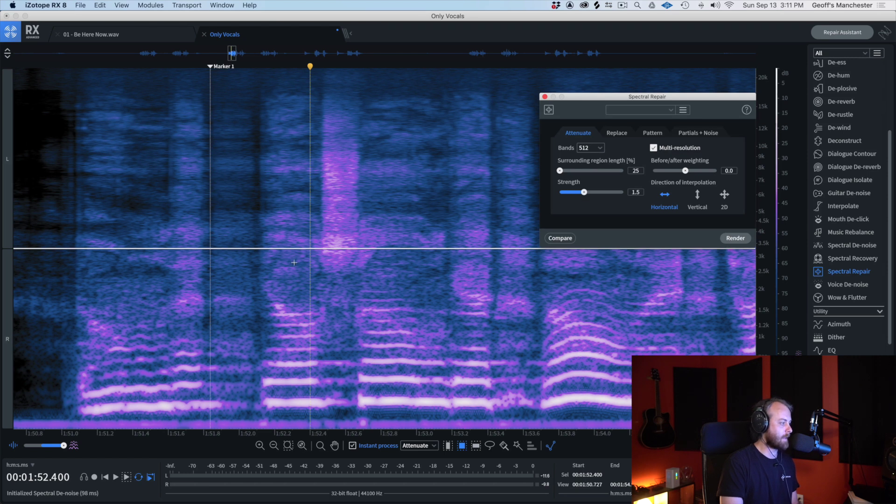
Step: Attenuate the start of the gap at about 1:51.8 near 2 kHz and replay from about 1:51.3
mouse_move(211, 294)
left_mouse_down()
mouse_move(247, 308)
mouse_move(214, 294)
left_mouse_up()
left_click(114, 273)
key("space")
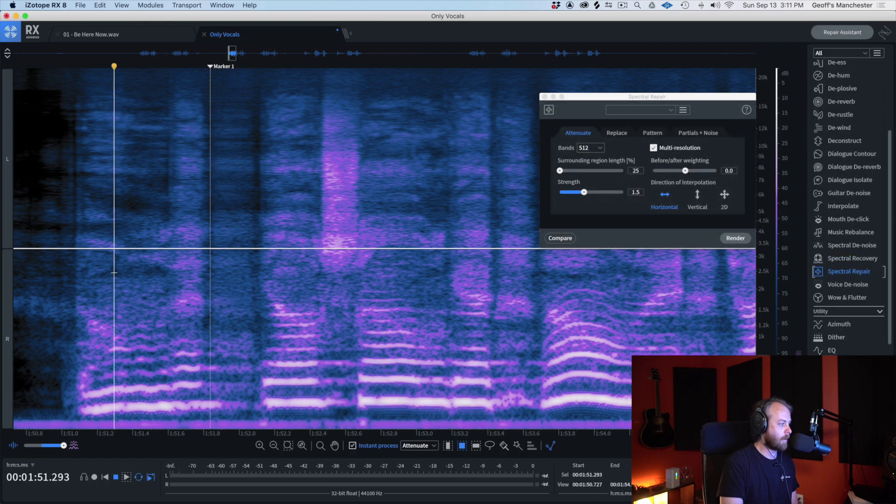
left_click(67, 140)
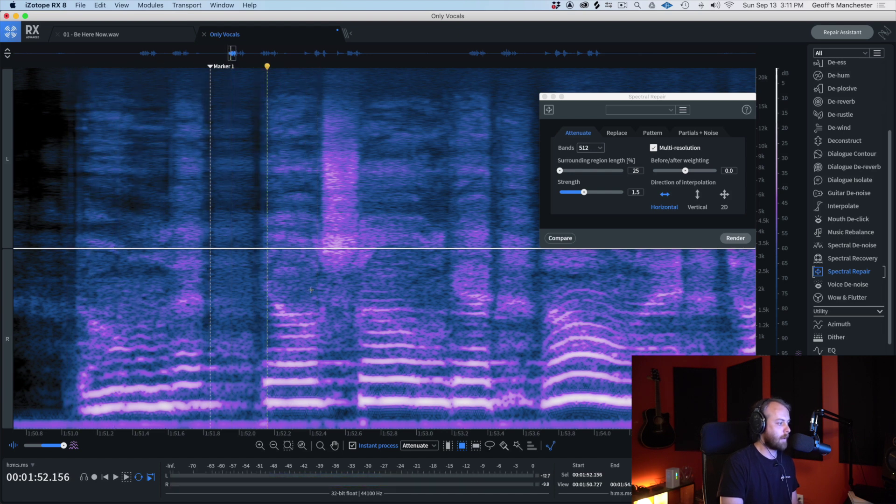
left_click(153, 324)
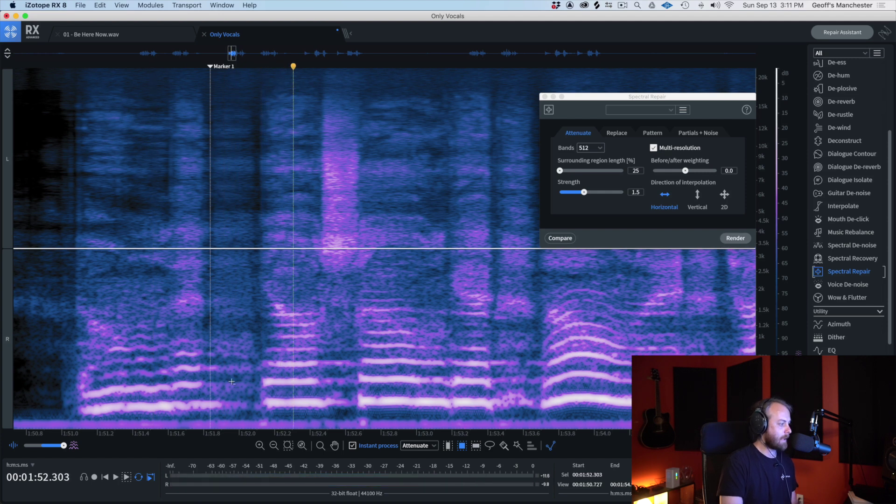
Step: Attenuate patches in the gap from about 1:51.8 to 1:52.1 between about 0.6 and 1 kHz, and replay from about 1:51.0
scroll(231, 381, "up", 3)
scroll(231, 382, "up", 2)
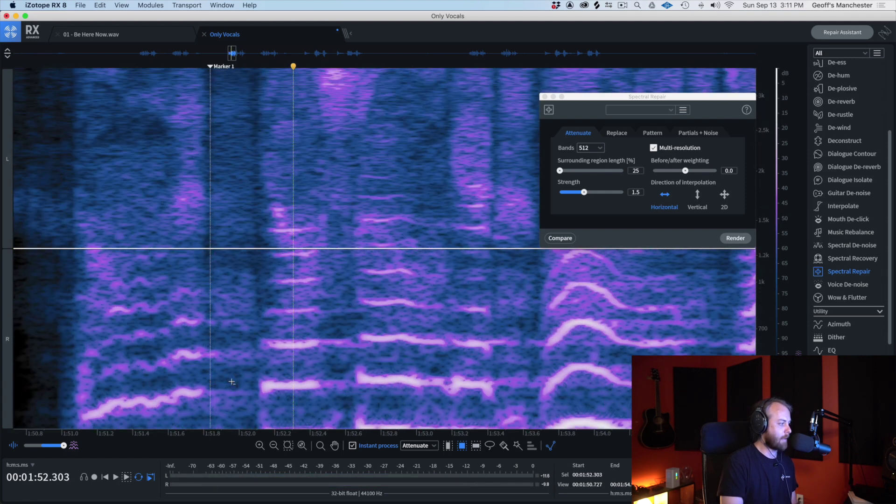
scroll(232, 382, "up", 1)
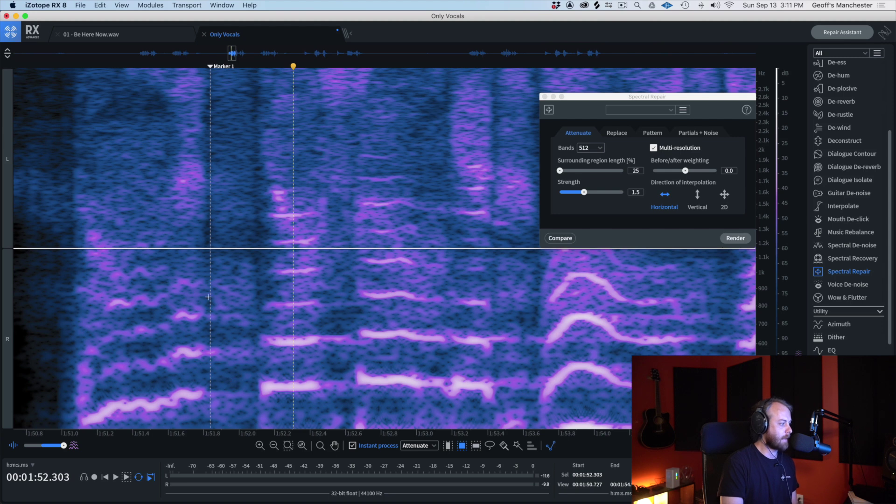
left_click_drag(208, 289, 255, 312)
left_click_drag(241, 342, 241, 342)
left_click_drag(259, 276, 258, 275)
scroll(118, 214, "down", 5)
left_click(72, 189)
key("space")
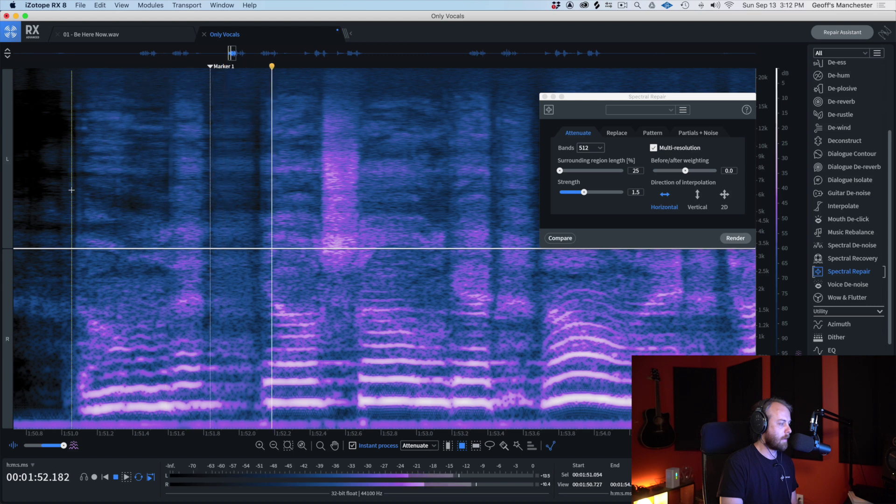
key("space")
Step: Attenuate the gap from about 1:51.85 to 1:52.05 between about 7 and 9 kHz, and replay from about 1:51.3
left_click_drag(259, 176, 212, 155)
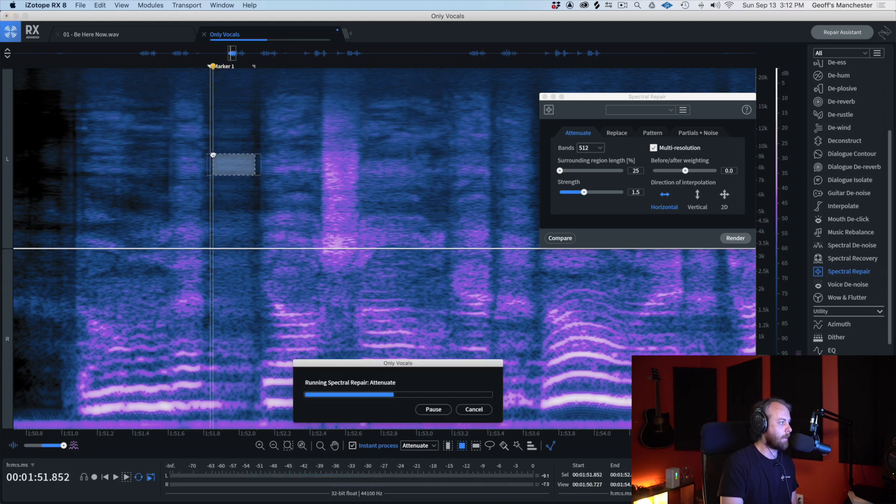
left_click(121, 143)
key("space")
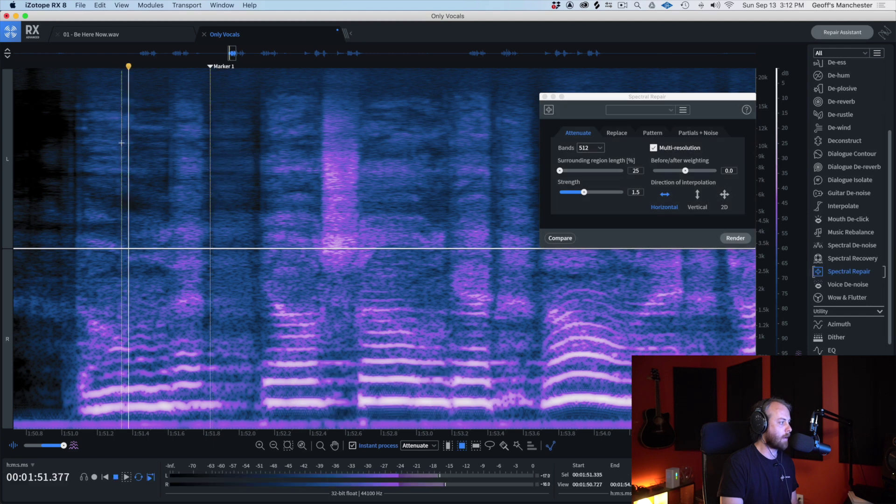
key("space")
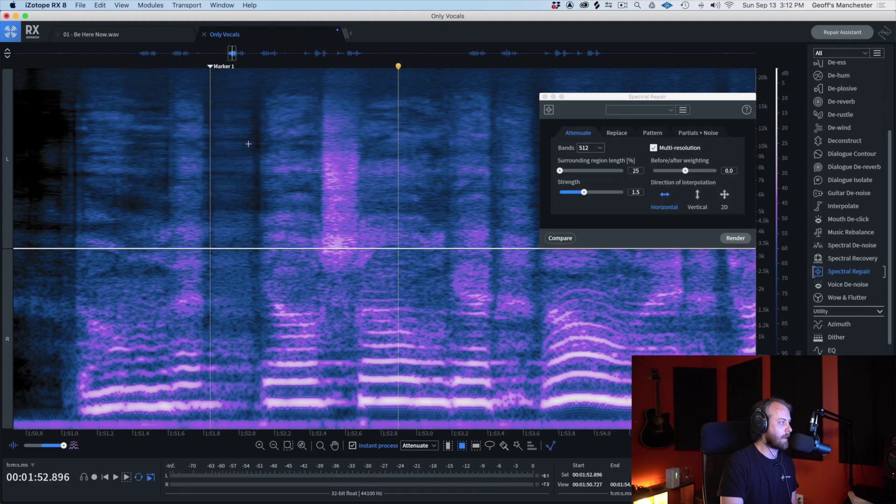
Step: Attenuate the gap from about 1:51.85 to 1:52.0 between about 10.5 and 12.5 kHz, and replay the phrase and the end of the gap
left_click_drag(249, 141, 213, 126)
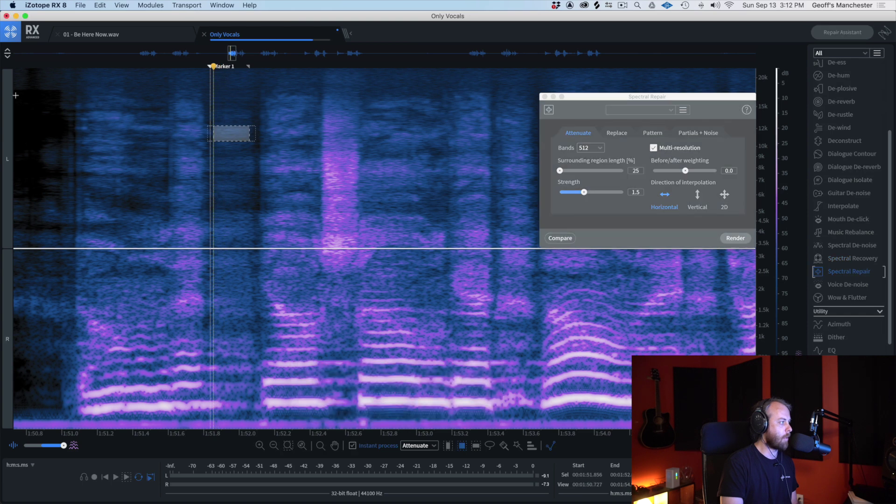
left_click(56, 108)
key("space")
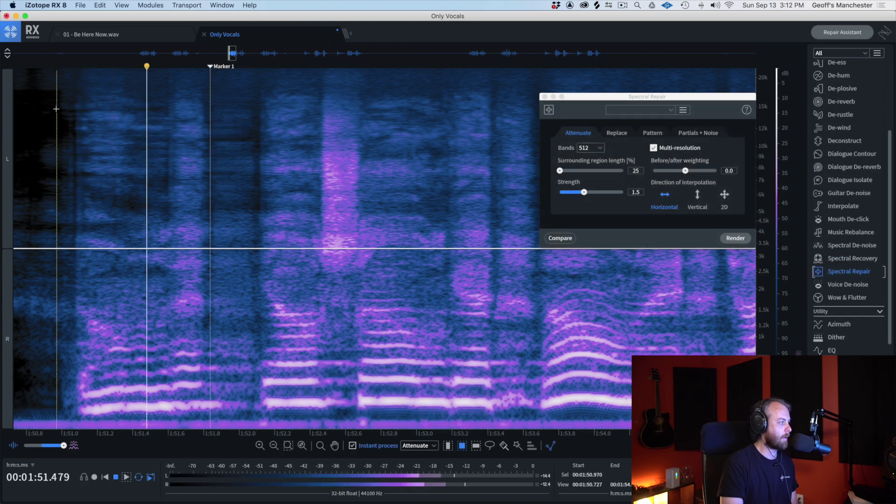
key("space")
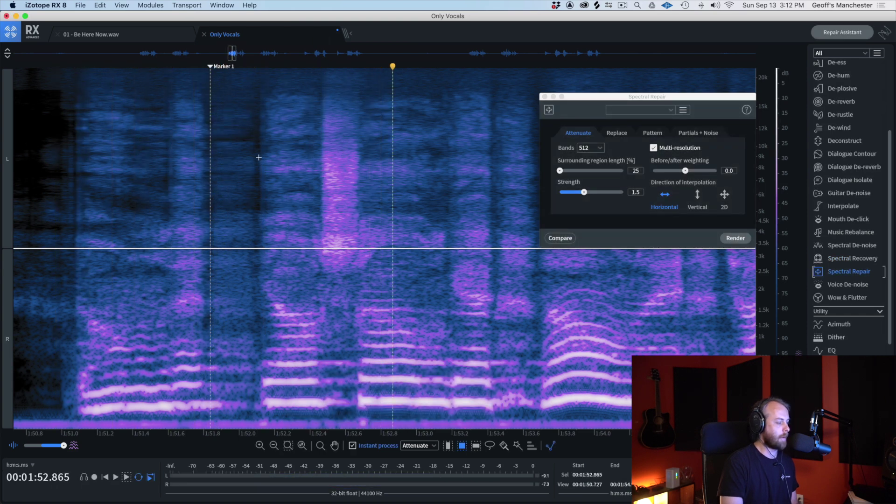
left_click(236, 171)
key("space")
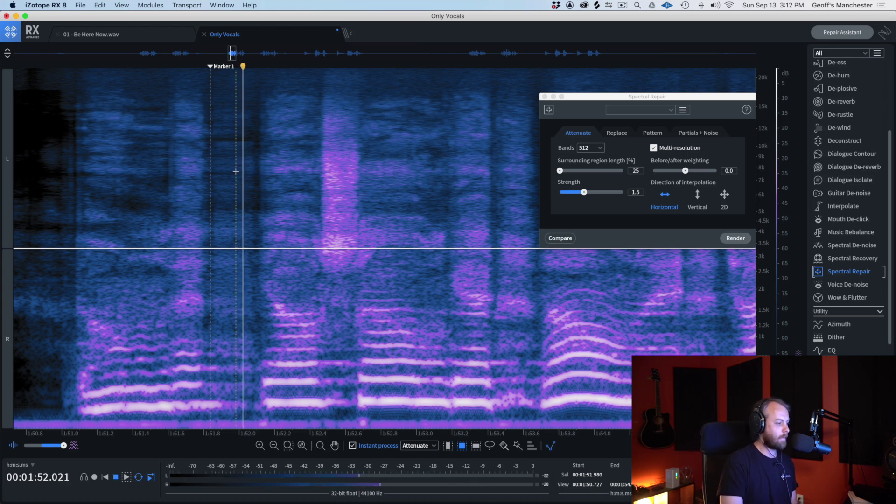
key("space")
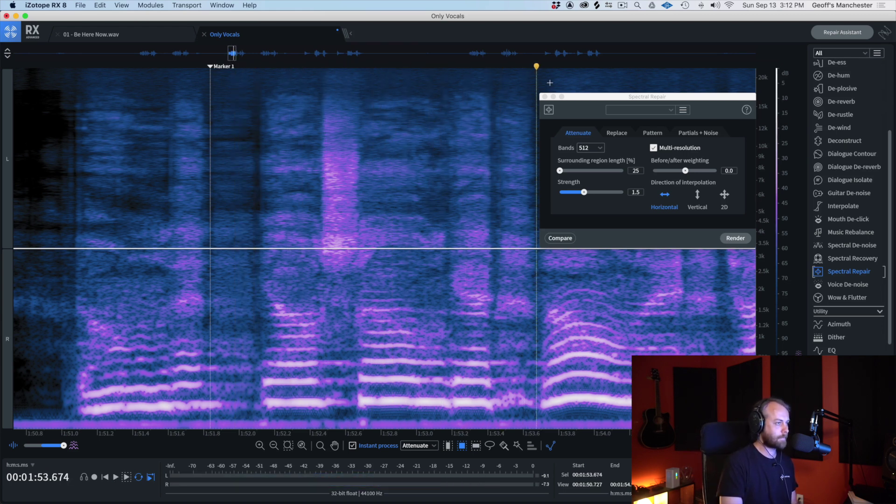
Step: Move the Spectral Repair window off the following phrase and listen from about 1:52.6 to 1:53.7 for artefacts, examining its lower frequencies
left_click_drag(605, 102, 205, 109)
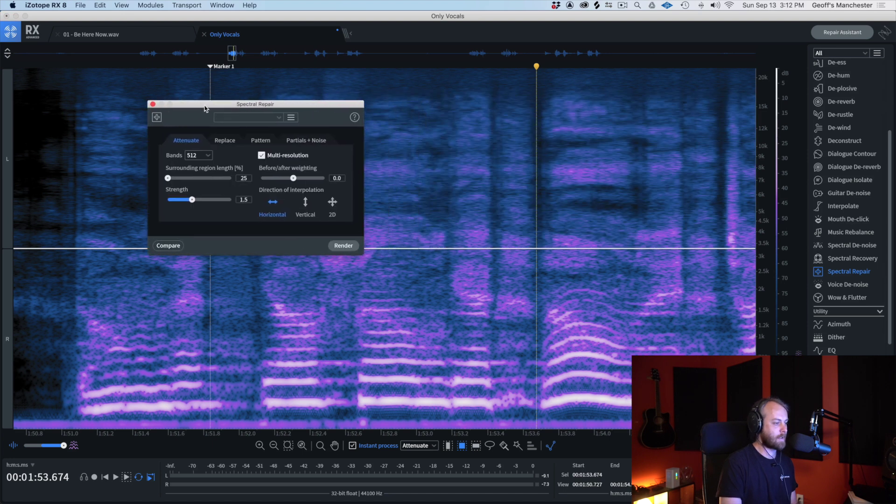
scroll(571, 283, "up", 3)
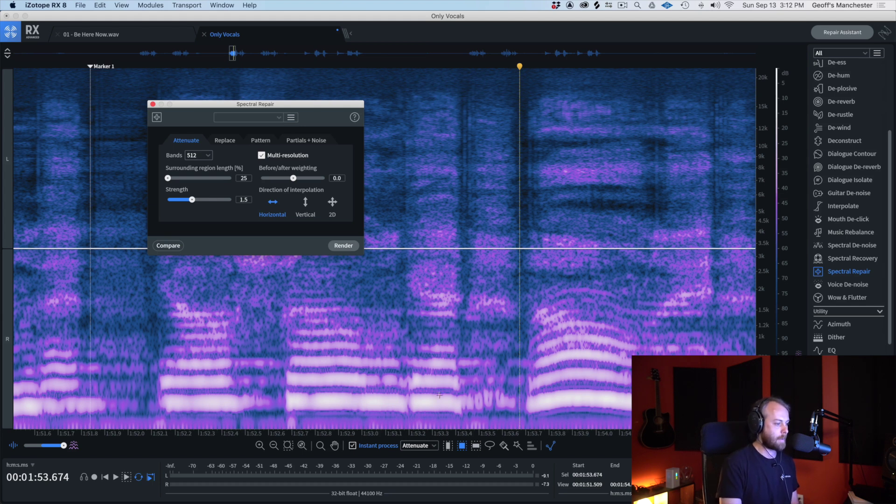
left_click(269, 340)
key("space")
key("space")
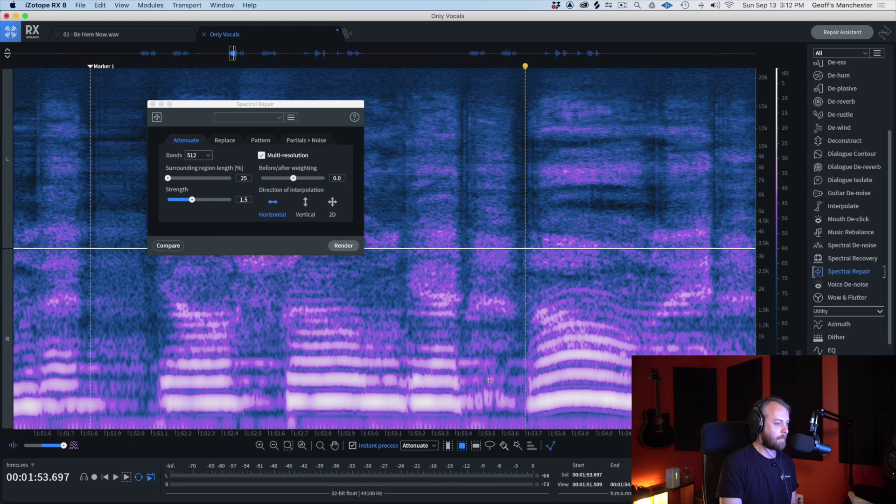
scroll(491, 381, "up", 2)
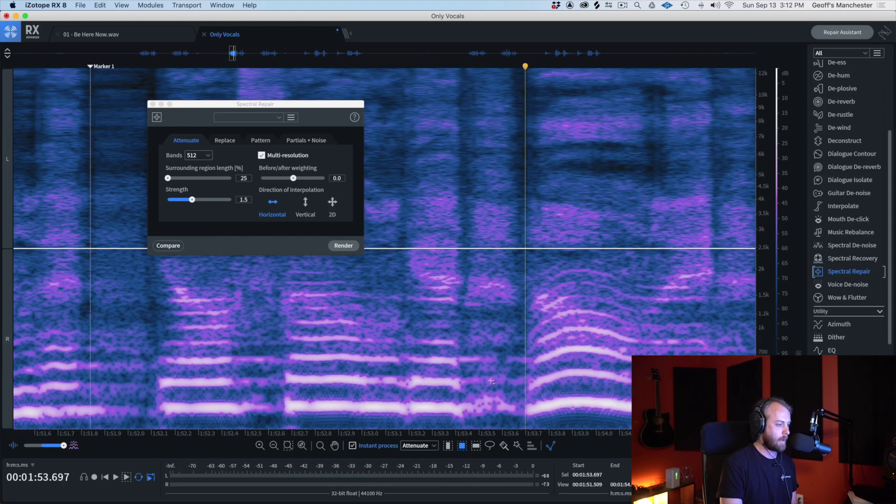
scroll(520, 386, "up", 1)
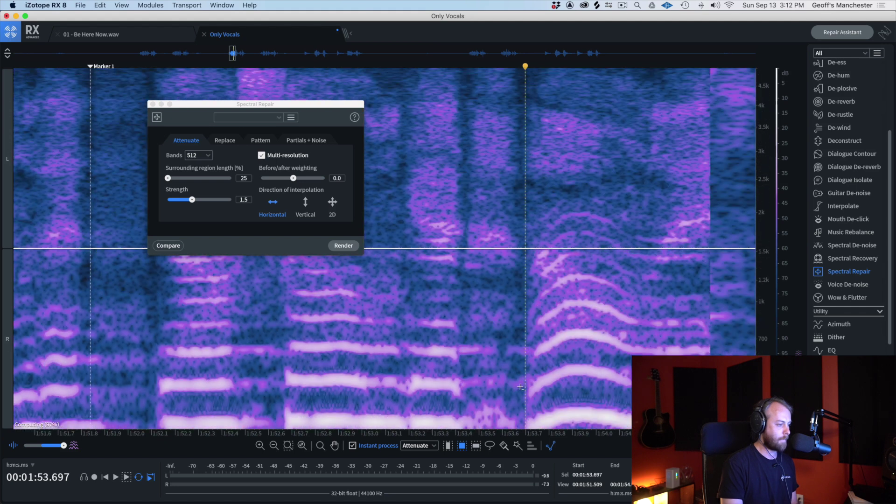
left_click(292, 317)
key("space")
key("space")
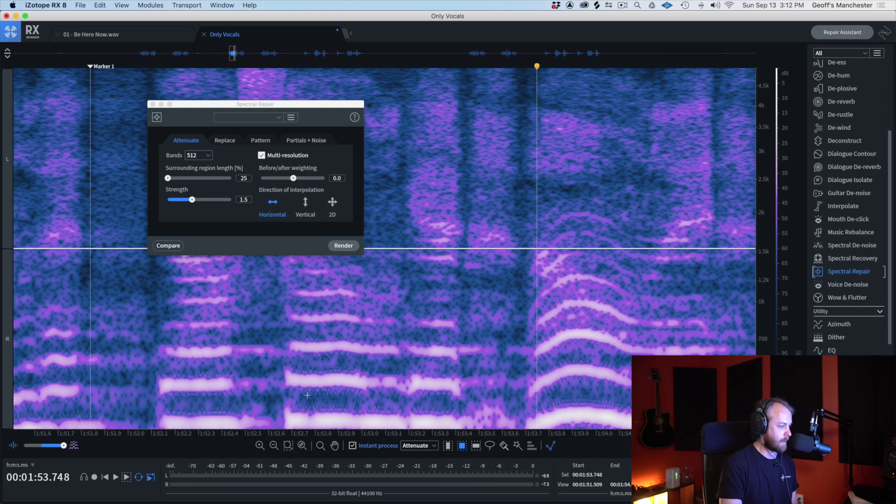
Step: Turn off instant processing, replay the phrase, and audition only the low-frequency patch from about 1:53.48 to 1:53.65
left_click(352, 446)
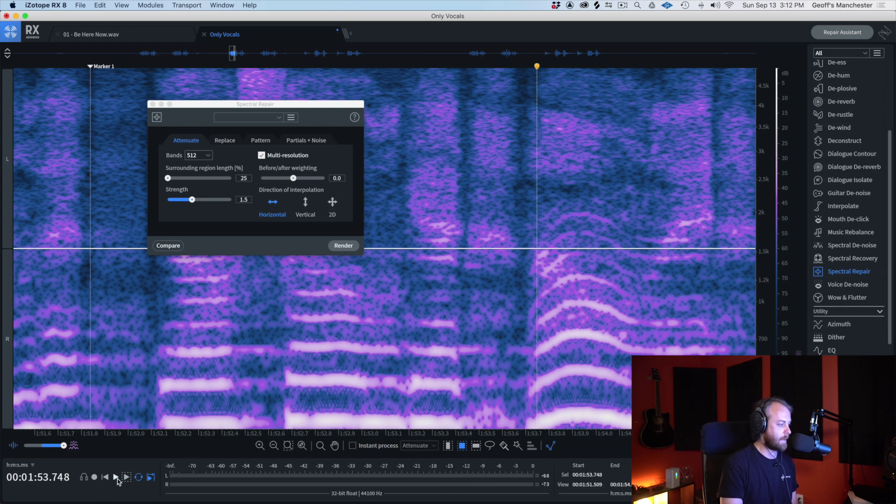
left_click(125, 478)
left_click(320, 338)
key("space")
key("space")
left_click_drag(475, 367, 515, 407)
key("space")
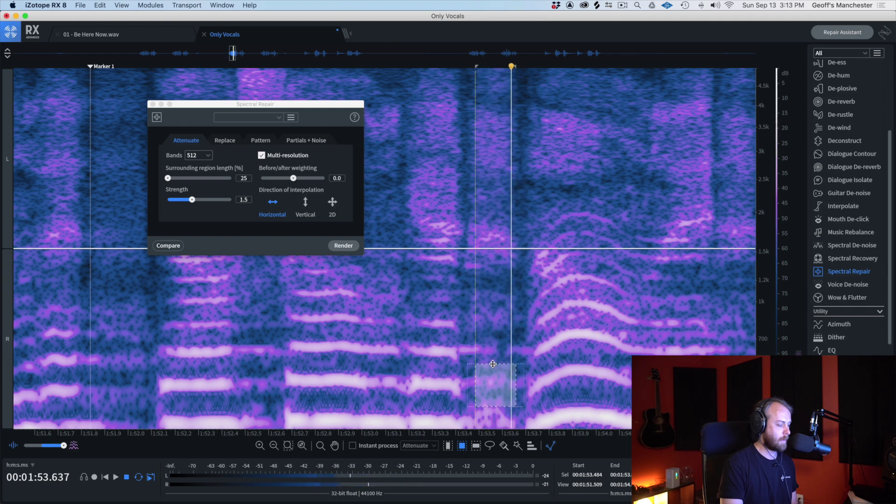
Step: Re-enable instant Attenuate, process the low-frequency patches around 1:53.5 to 1:53.6, and replay from just before them
left_click(463, 363)
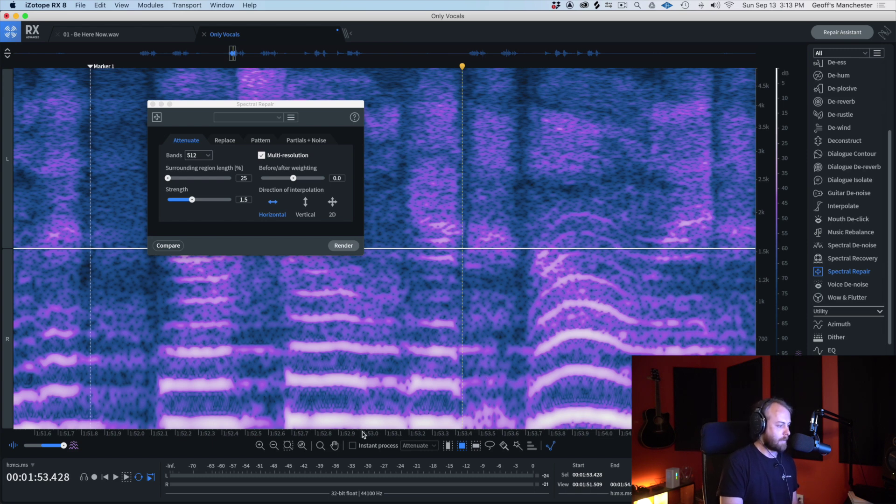
left_click(482, 372)
left_click_drag(506, 396, 488, 369)
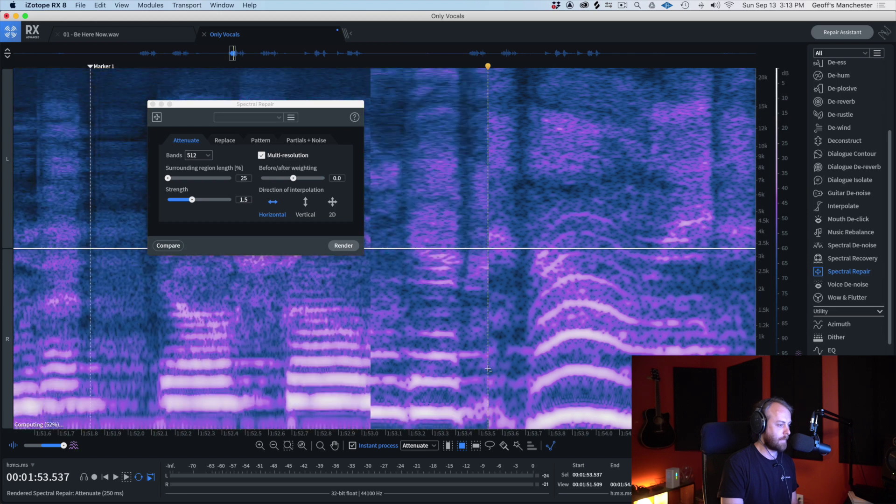
left_click(391, 340)
key("space")
key("space")
left_click_drag(495, 386, 486, 406)
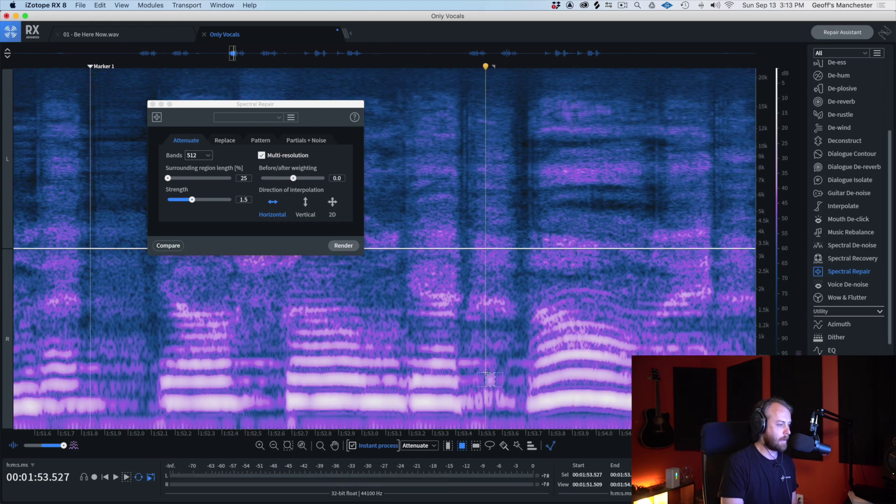
key("space")
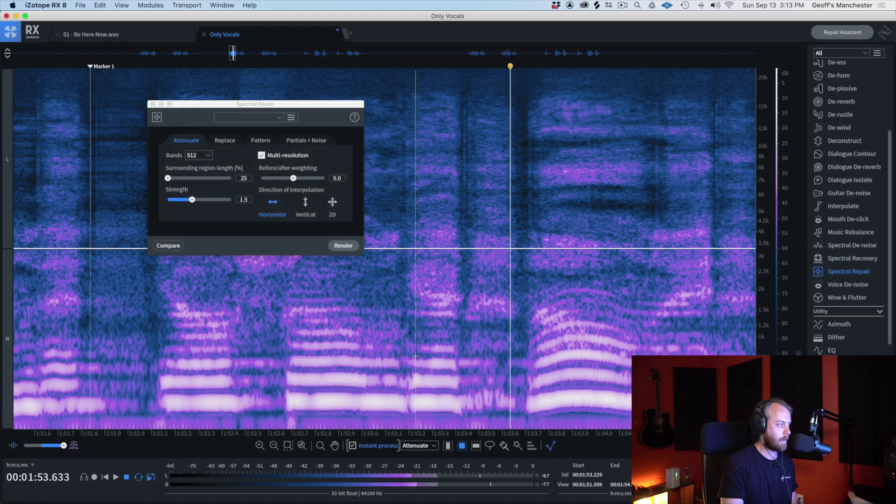
Step: Set the surrounding region length to 57%, attenuate the low-frequency patch around 1:53.55, and replay from about 1:52.94
left_click_drag(171, 179, 178, 179)
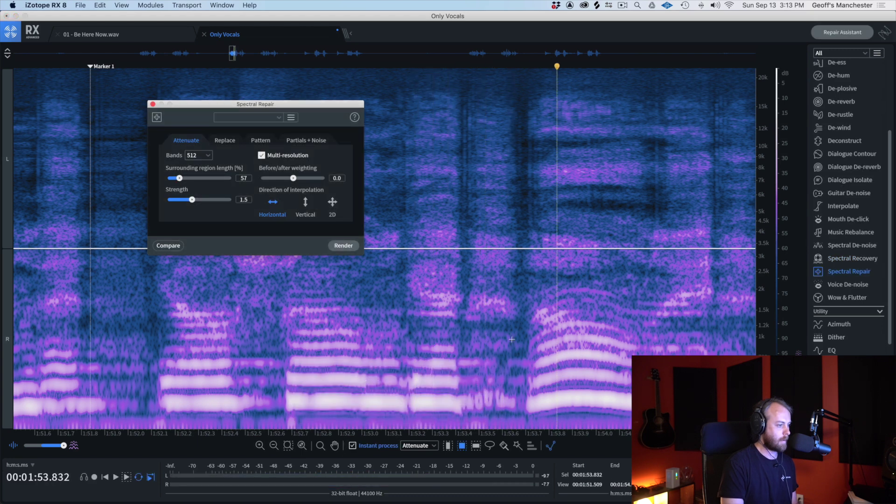
left_click(493, 386)
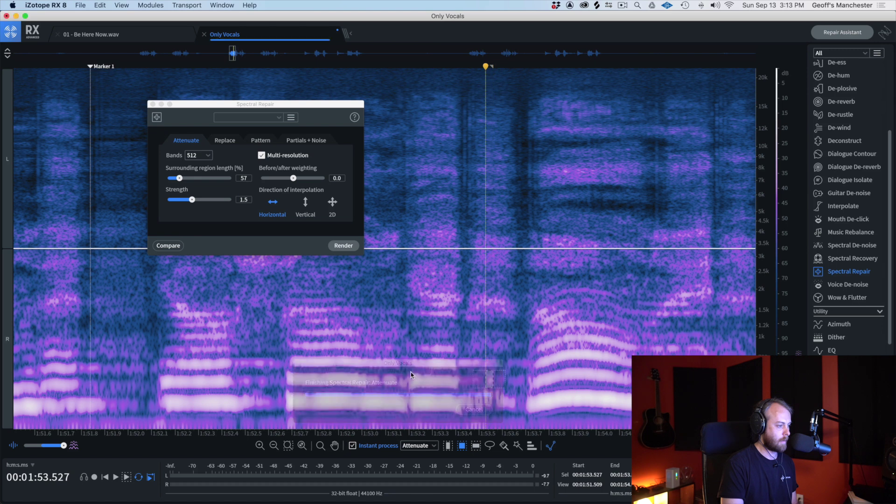
key("space")
key("space")
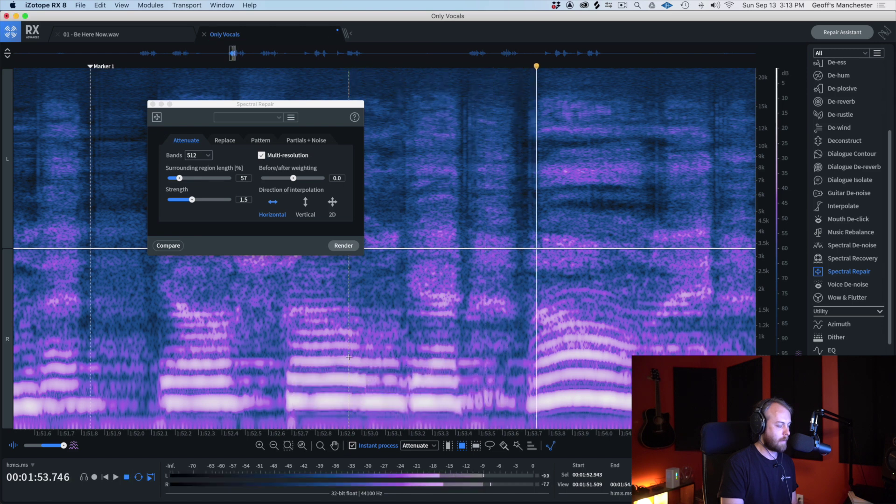
Step: Switch instant processing to Gain, reduce the low-frequency patch from about 1:53.52 to 1:53.58, and replay the phrase leading into it
scroll(494, 383, "up", 5)
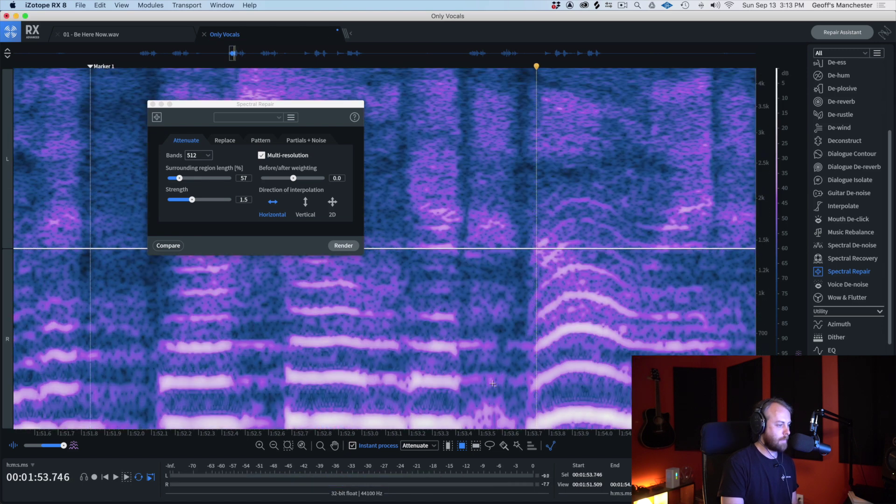
scroll(494, 386, "up", 3)
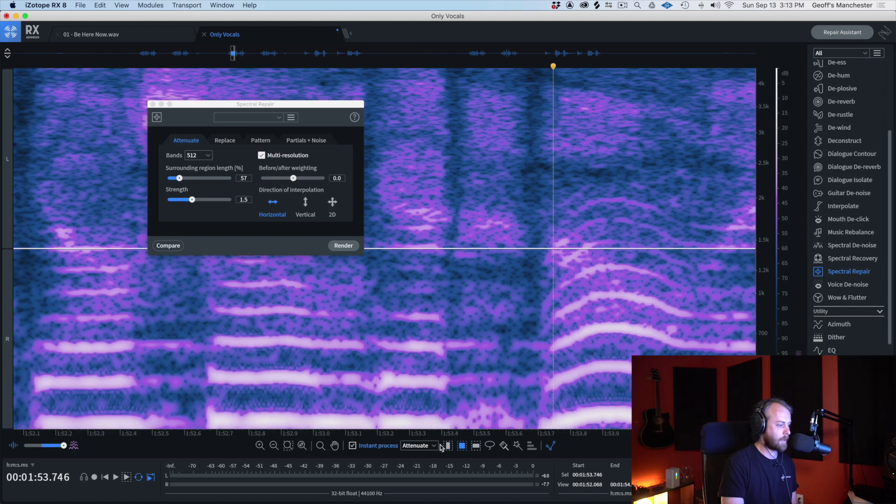
left_click(415, 445)
left_click(410, 486)
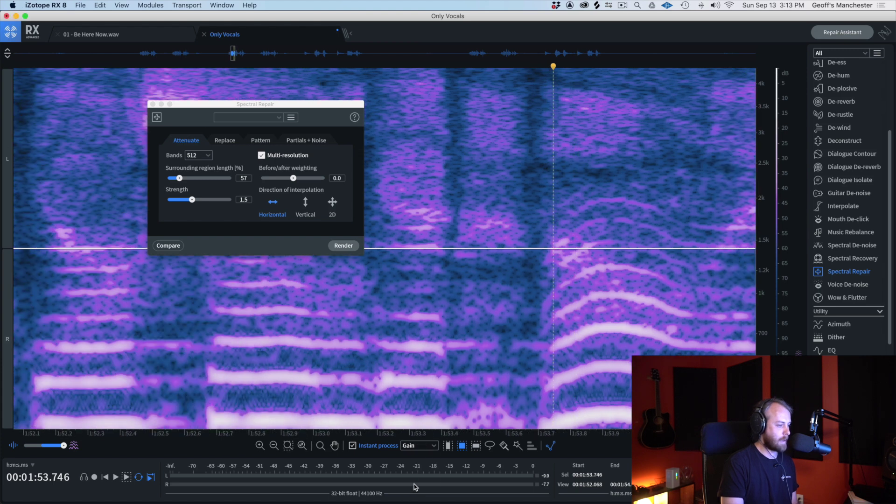
left_click(481, 372)
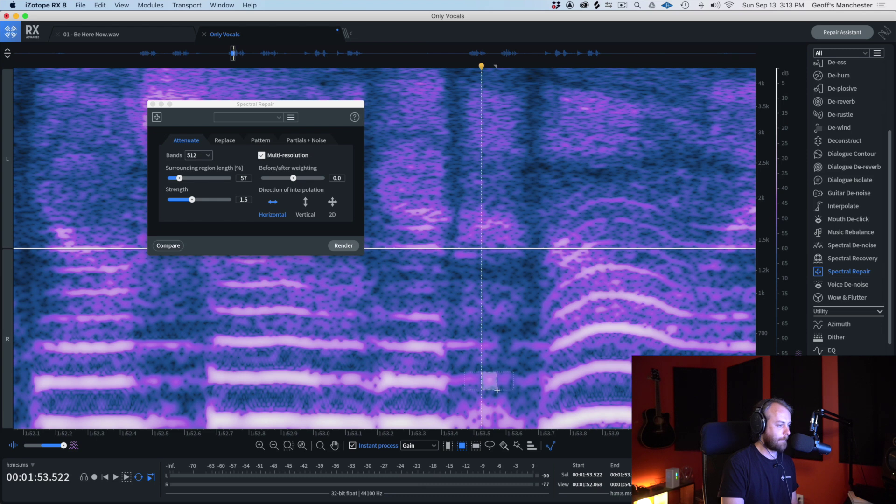
left_click_drag(498, 392, 499, 393)
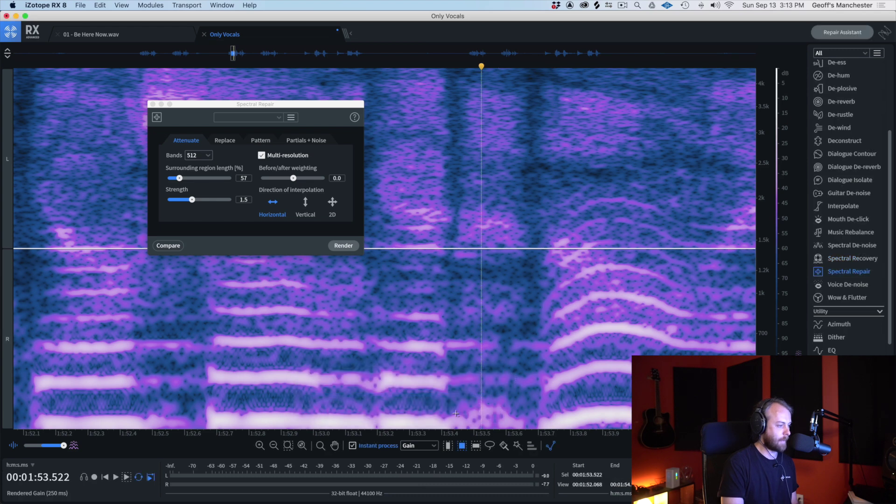
left_click(168, 310)
key("space")
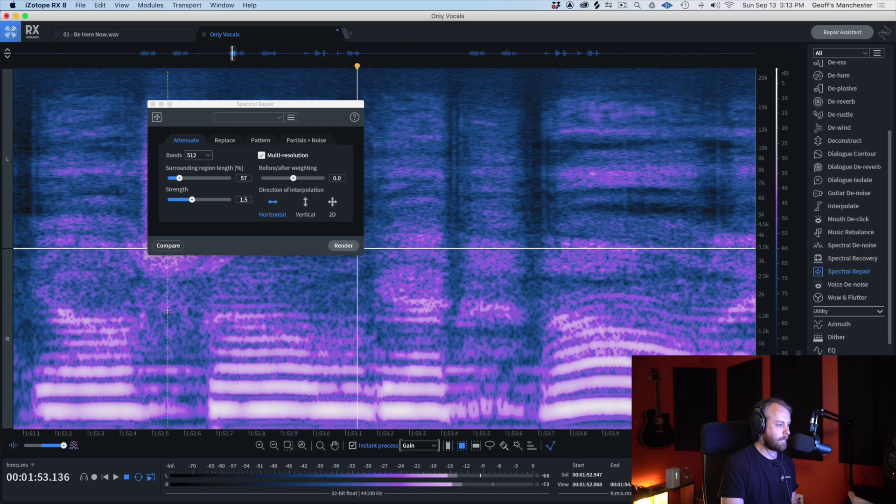
left_click(277, 299)
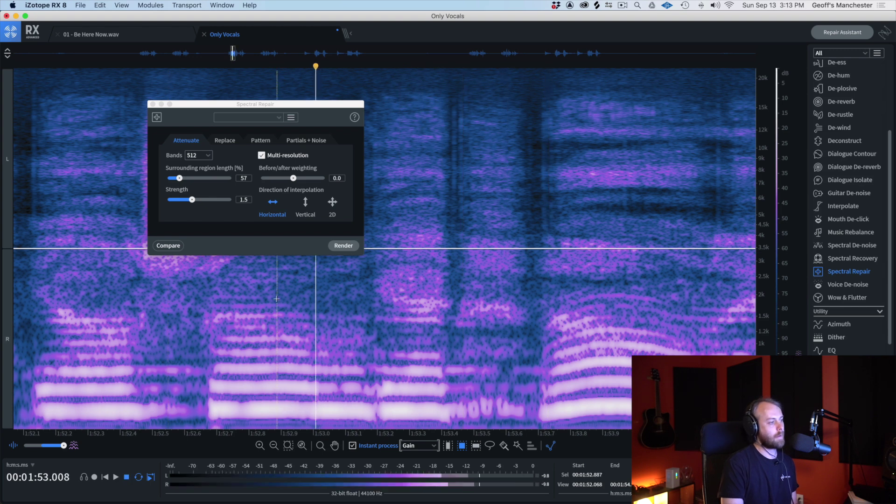
key("space")
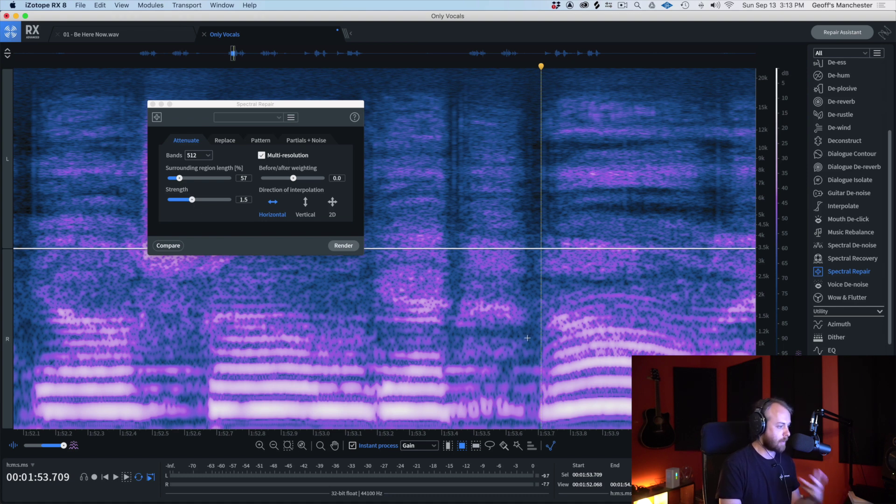
Step: Switch instant processing back to Attenuate and process the gap from about 1:53.45 to 1:53.65 across its middle and upper frequencies
left_click(412, 447)
left_click(416, 457)
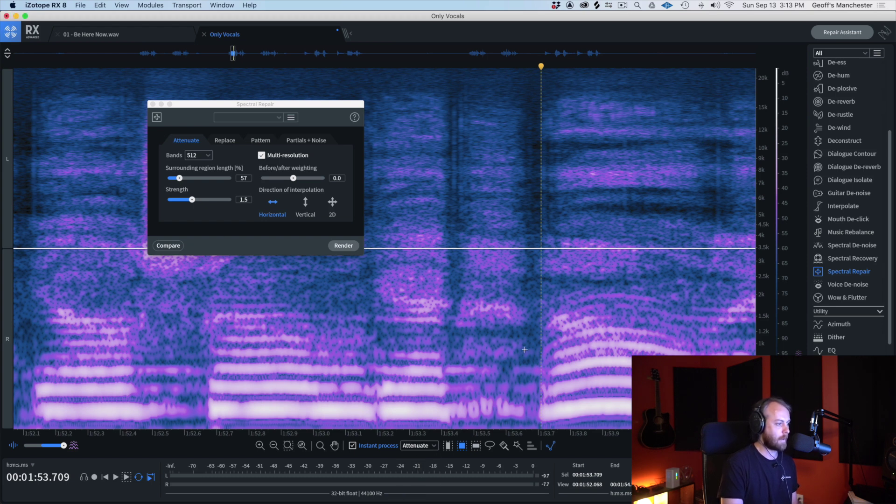
left_click_drag(524, 339, 461, 97)
left_click_drag(460, 199, 457, 282)
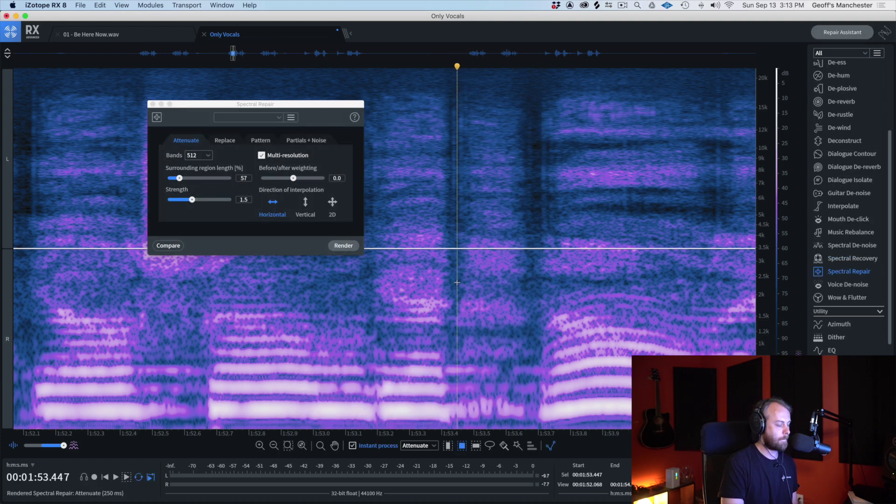
Step: Set the surrounding region length to 38%, attenuate the gap from about 1:53.45 to 1:53.67 between about 1.2 and 2 kHz, and replay
left_click_drag(179, 179, 172, 180)
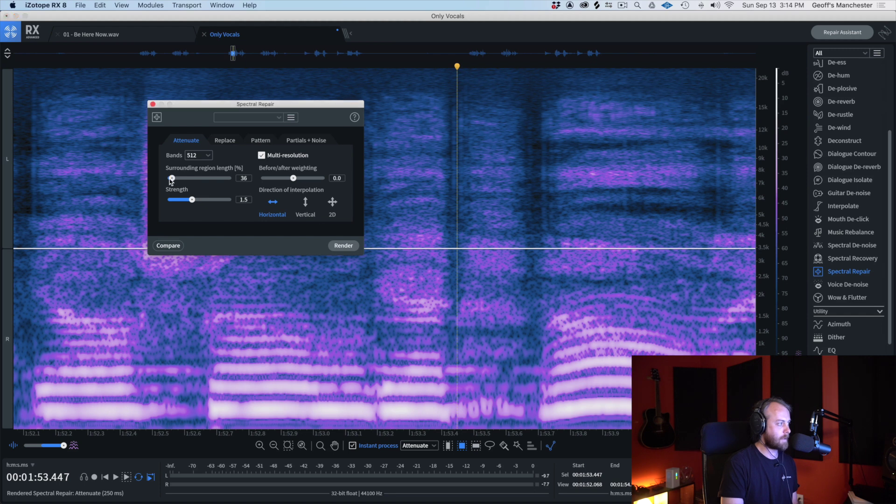
left_click_drag(457, 292, 529, 330)
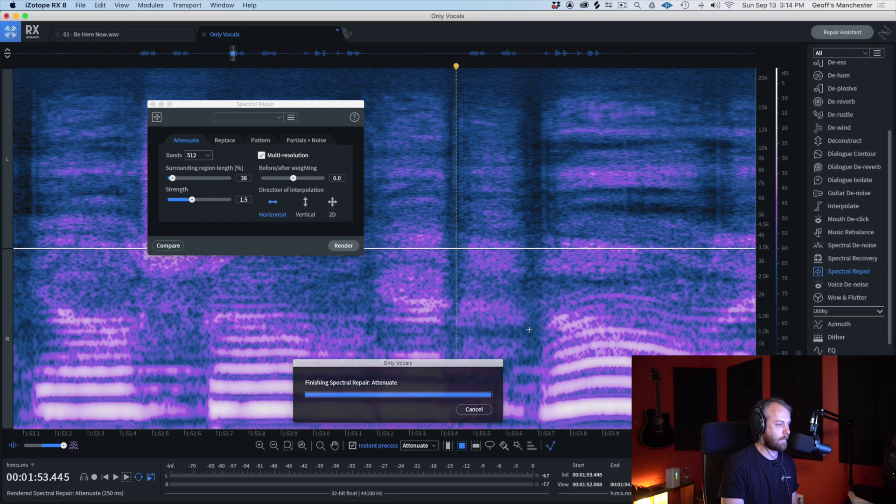
left_click(366, 280)
key("space")
key("space")
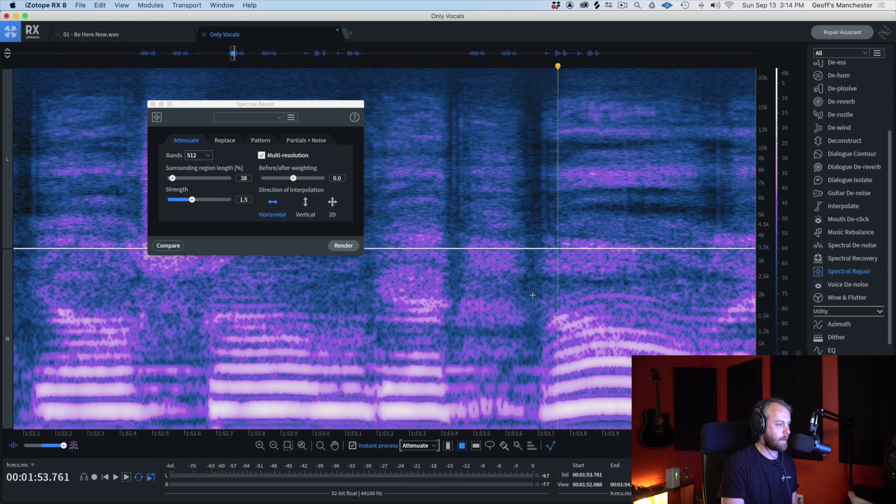
Step: Attenuate the gap from about 1:53.45 to 1:53.67 above 2 kHz, then repeatedly between about 1.2 and 2.2 kHz, replaying between passes
left_click_drag(529, 291, 459, 95)
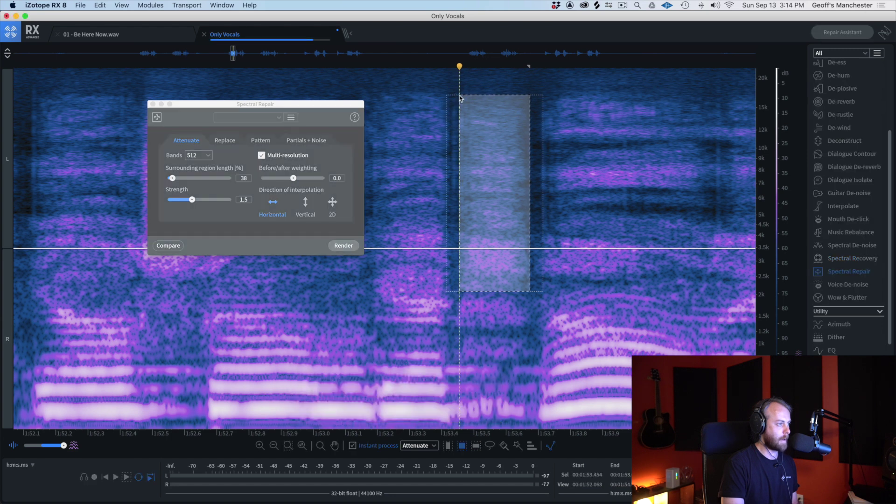
left_click(339, 78)
key("space")
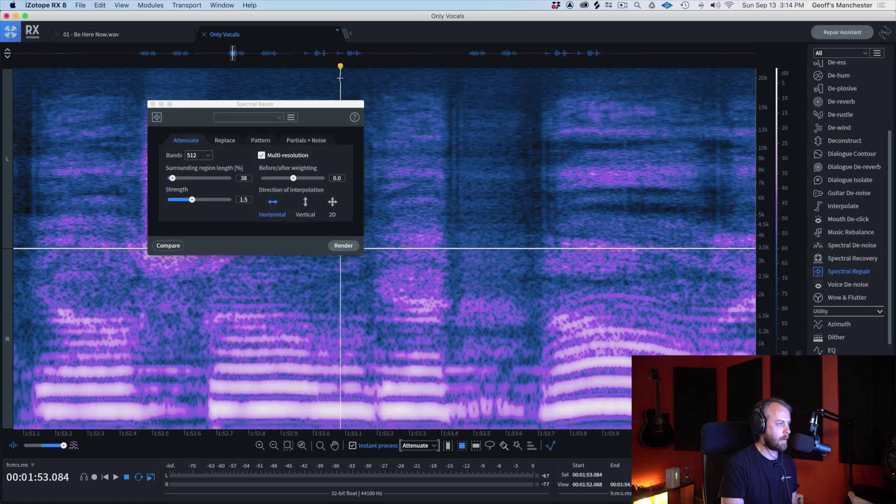
left_click_drag(520, 334, 453, 285)
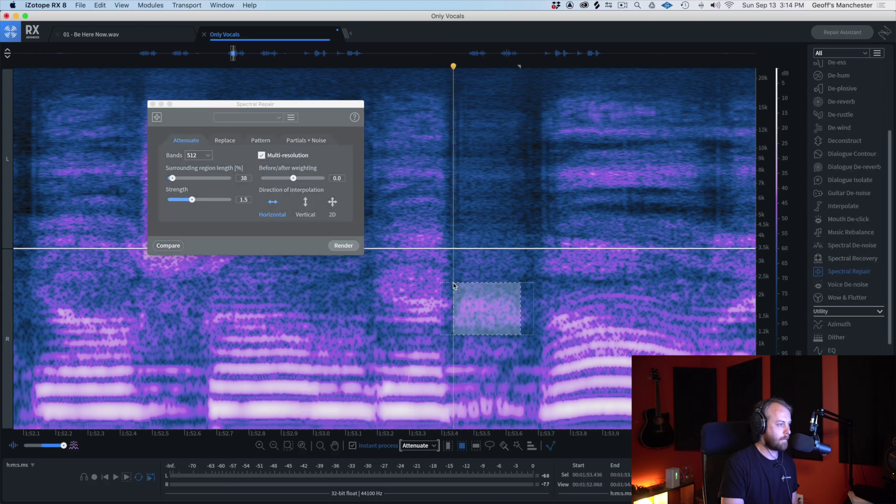
key("space")
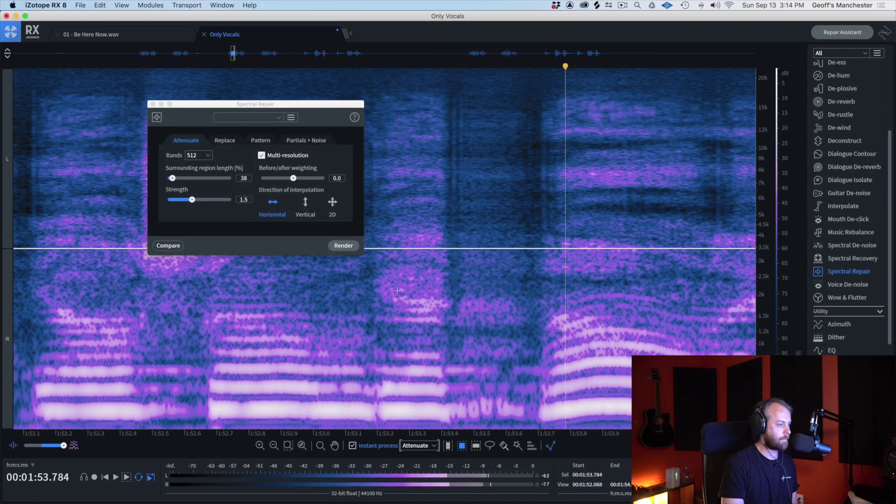
left_click_drag(486, 318, 530, 332)
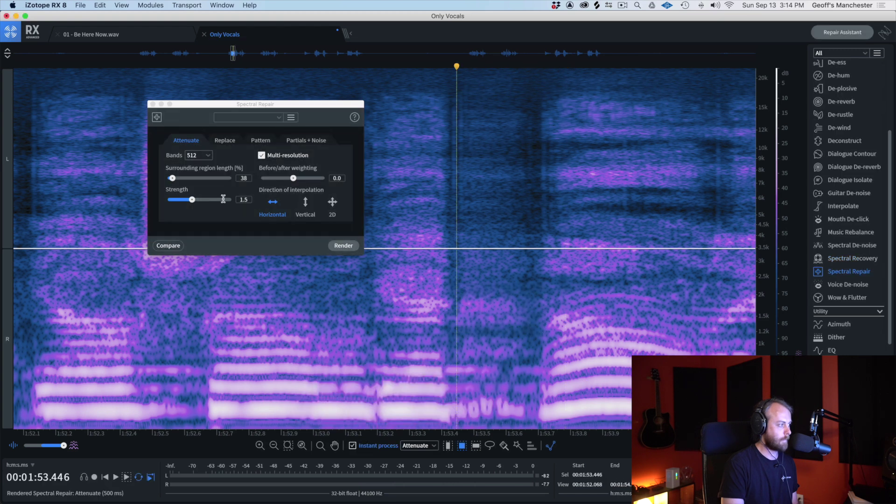
Step: Raise the Strength to 2.7, attenuate the gap from about 1:53.45 to 1:53.65 between about 1.2 and 2.2 kHz, and replay
left_click(193, 201)
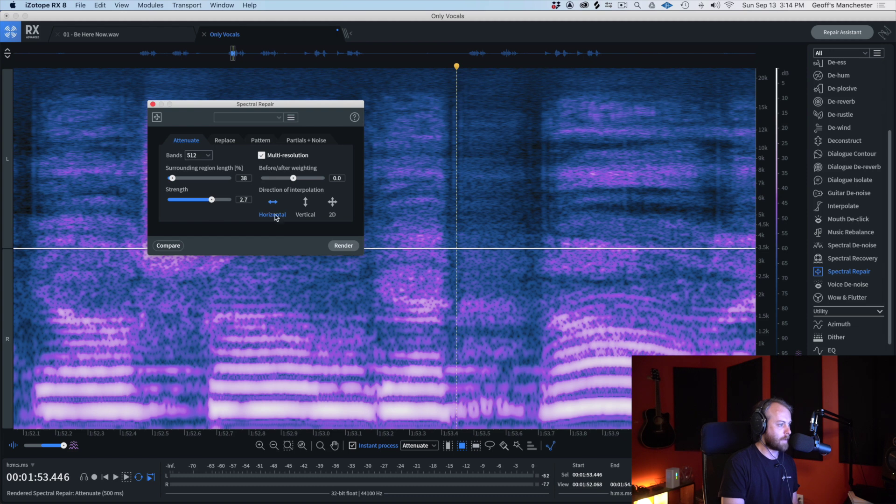
left_click_drag(522, 330, 457, 286)
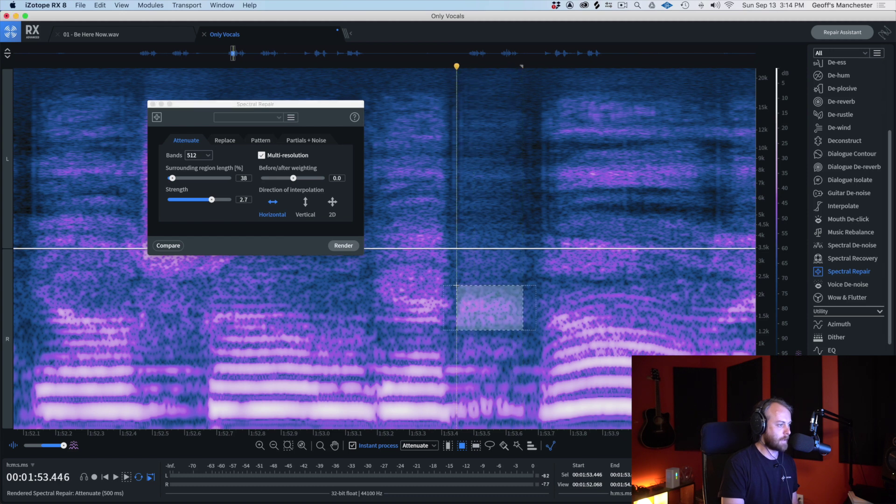
key("space")
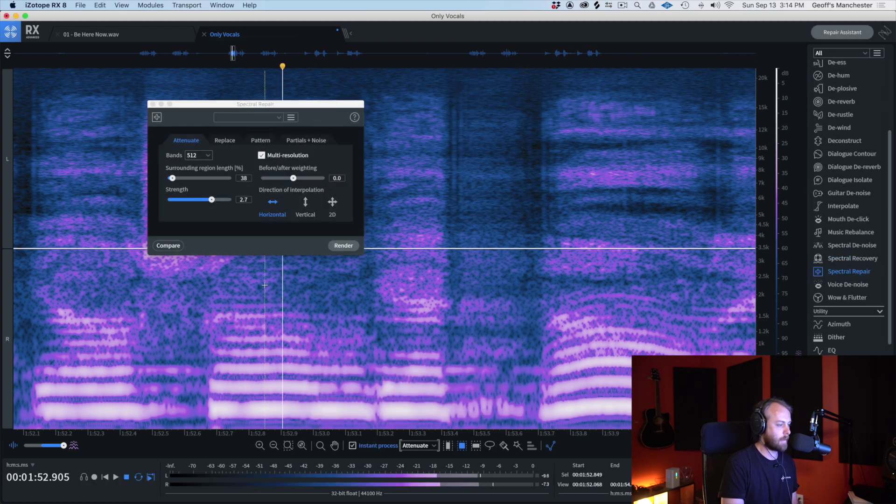
key("space")
key("space")
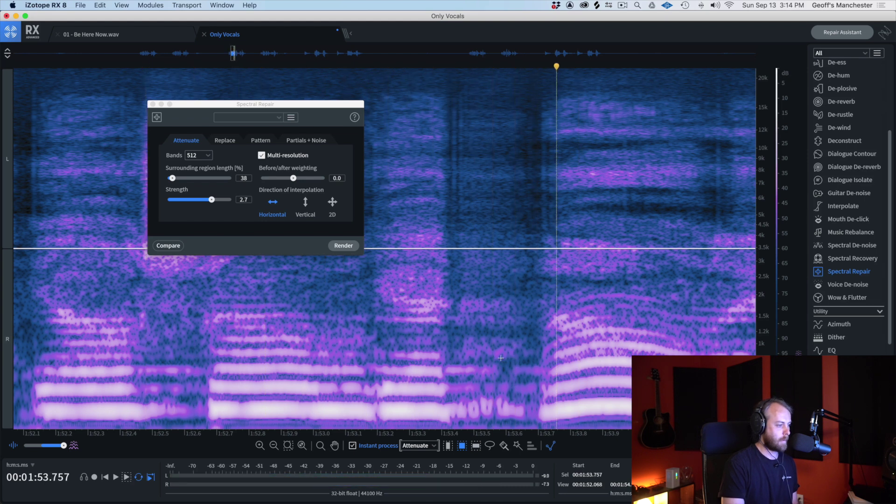
Step: Attenuate the end of the gap near 1:53.67 just below 1 kHz and replay from about 1:52.8
left_click_drag(523, 362, 541, 366)
left_click(249, 316)
key("space")
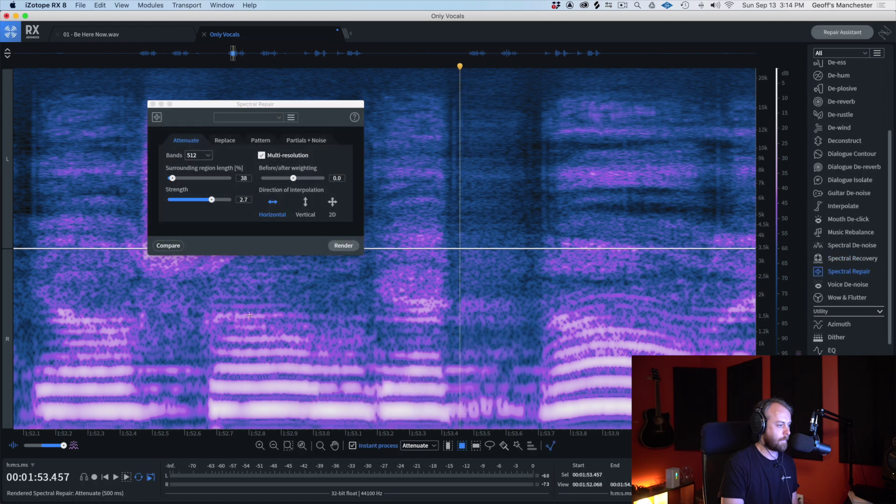
key("space")
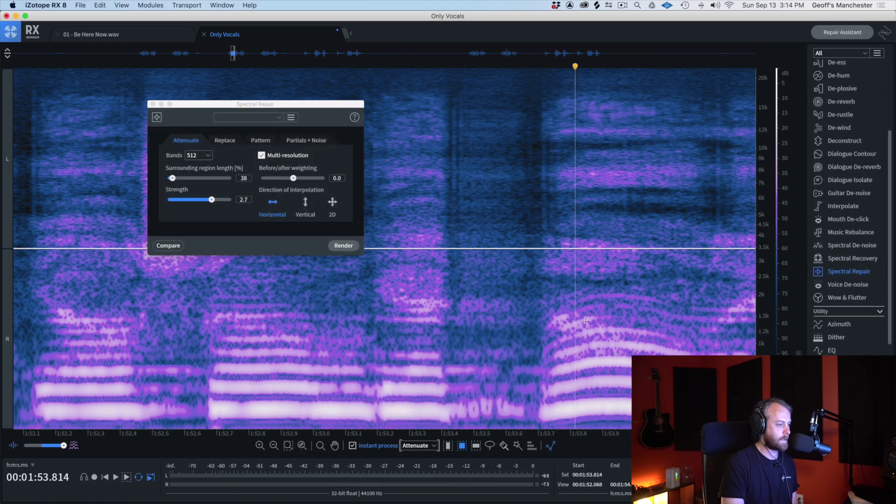
Step: Attenuate the end of the gap around 1.2 kHz and replay the whole phrase from about 1:51.1 to 1:53.9
mouse_move(519, 324)
left_mouse_down()
mouse_move(453, 287)
mouse_move(532, 335)
left_mouse_up()
left_click(256, 328)
key("space")
scroll(329, 297, "down", 3)
left_click(57, 284)
key("space")
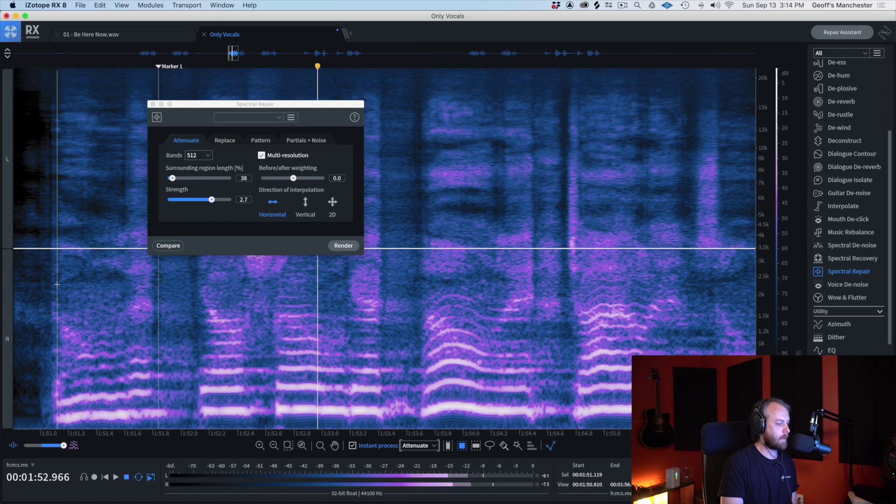
key("space")
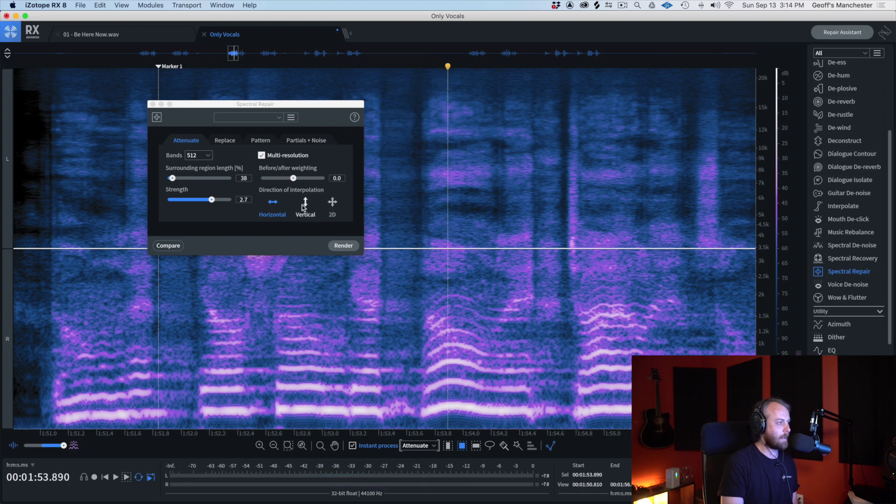
Step: Attenuate the gap from about 1:53.44 to 1:53.66 between about 7 and 9 kHz, and replay the end of the phrase
left_click_drag(379, 166, 406, 179)
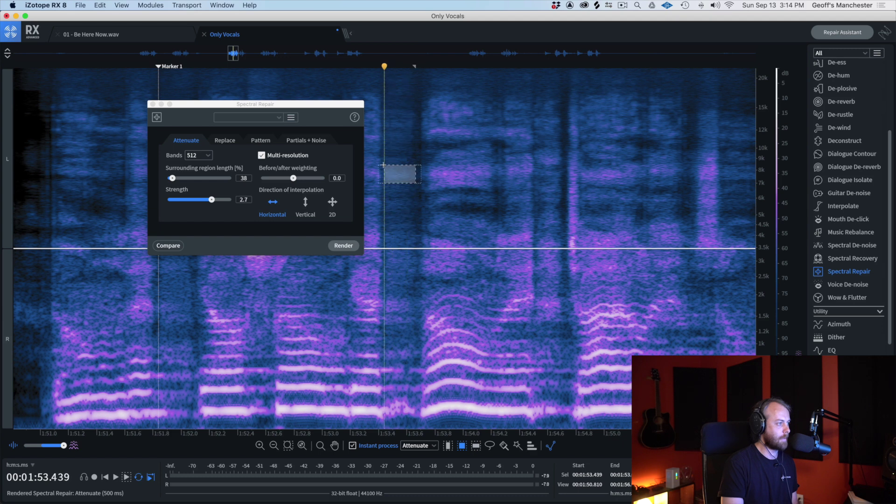
left_click(289, 79)
key("space")
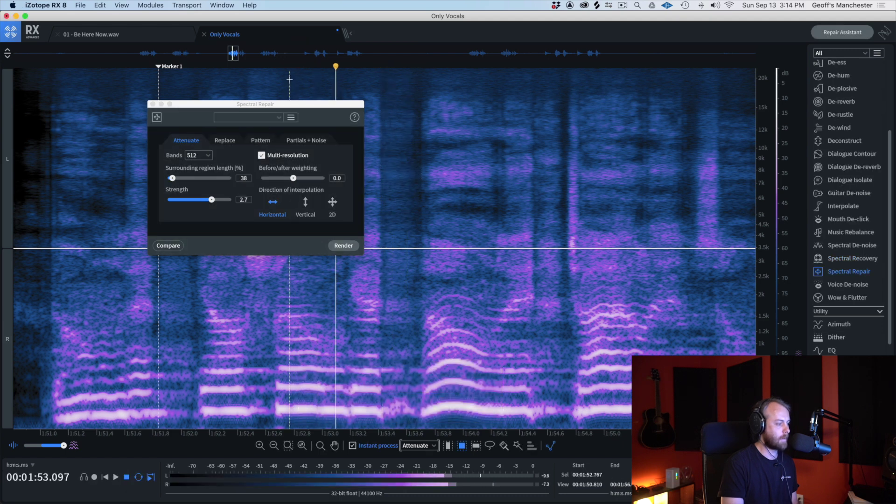
left_click(350, 371)
key("space")
key("space")
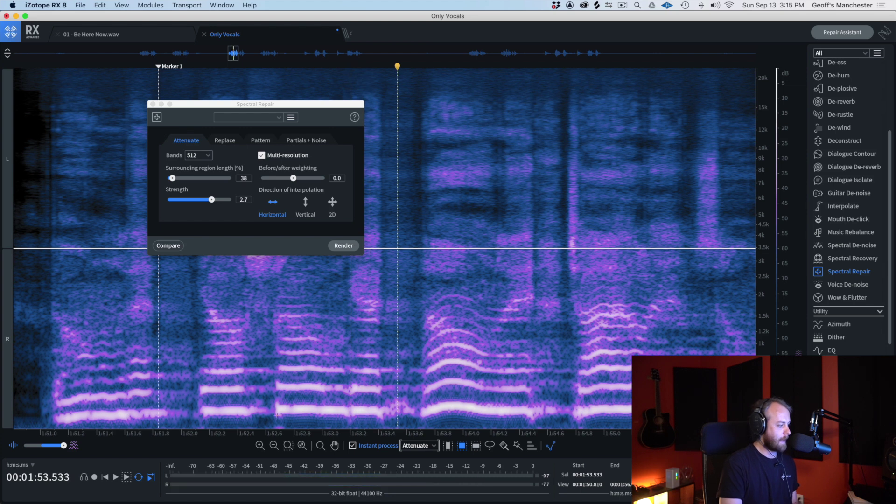
Step: Turn off instant processing, select the gap from about 1:53.43 to 1:53.67, and audition it while shifting the selection between high and low frequencies
left_click(126, 477)
left_click_drag(422, 344, 390, 300)
left_click_drag(377, 271, 383, 268)
key("space")
left_click_drag(396, 315, 397, 167)
left_click_drag(397, 172, 404, 344)
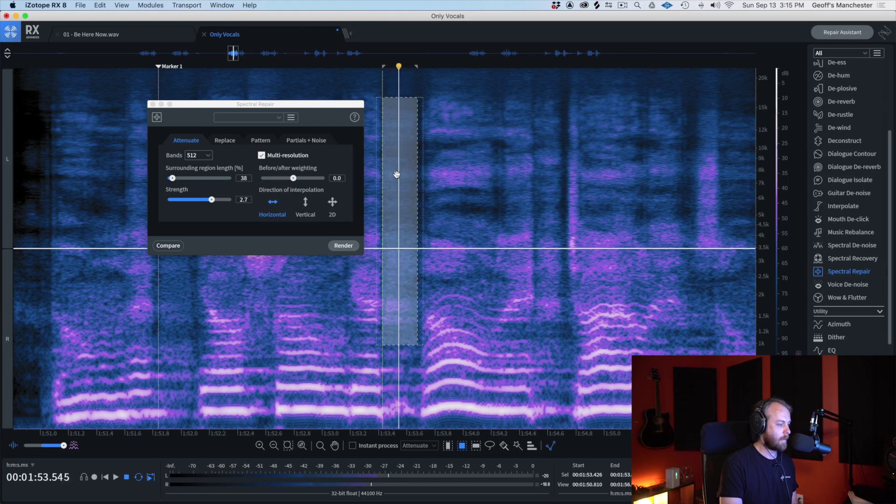
left_click_drag(397, 174, 398, 322)
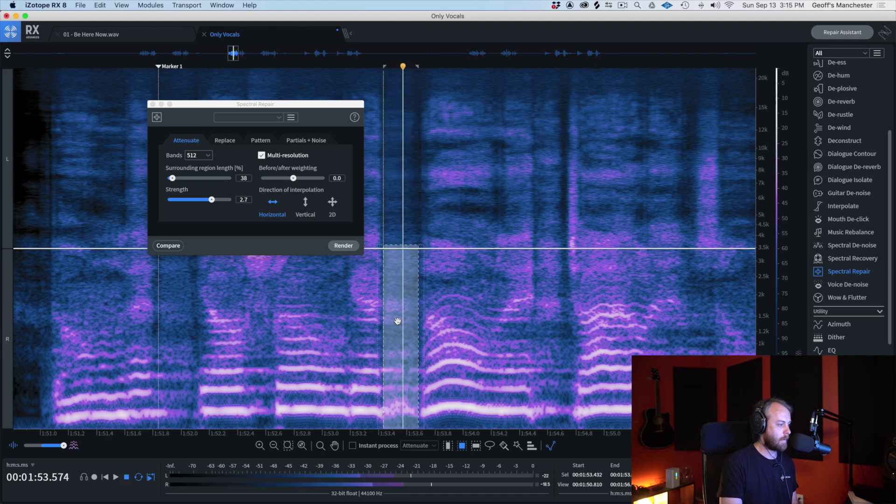
Step: Clear the selection and replay the phrase from about 1:52.75 to hear the gap in context
left_click(370, 337)
key("space")
key("space")
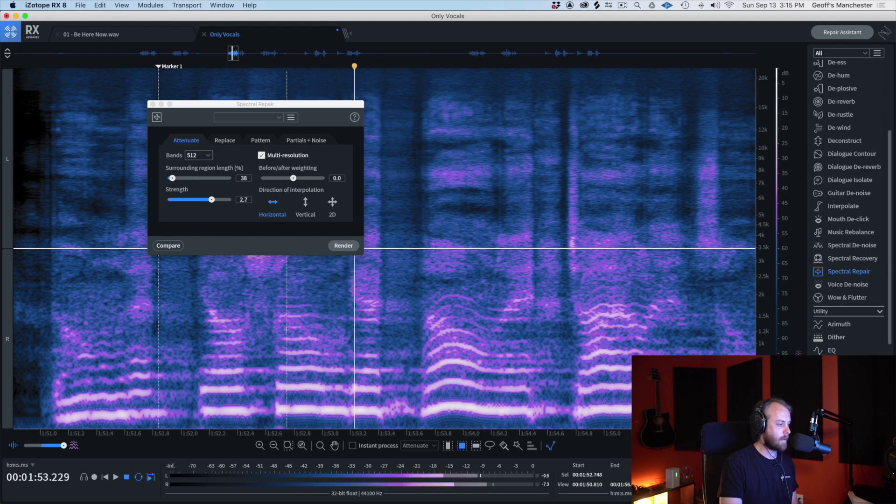
Step: Turn on instant processing with Gain, reduce the gap around 500 Hz from about 1:53.44 to 1:53.67, and replay the phrase
scroll(392, 402, "up", 5)
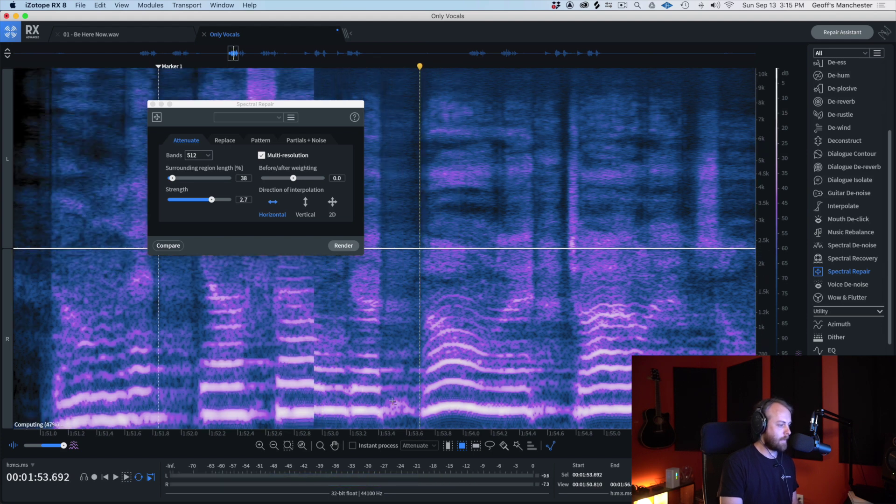
scroll(392, 401, "down", 3)
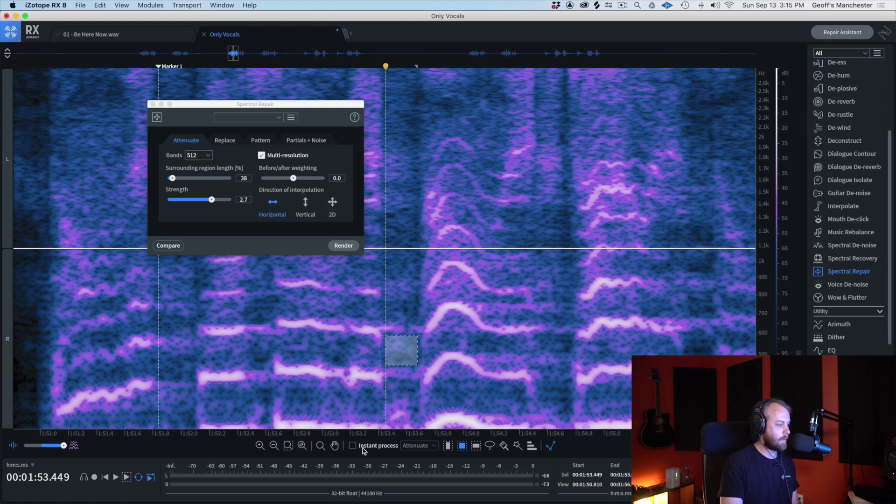
left_click(422, 447)
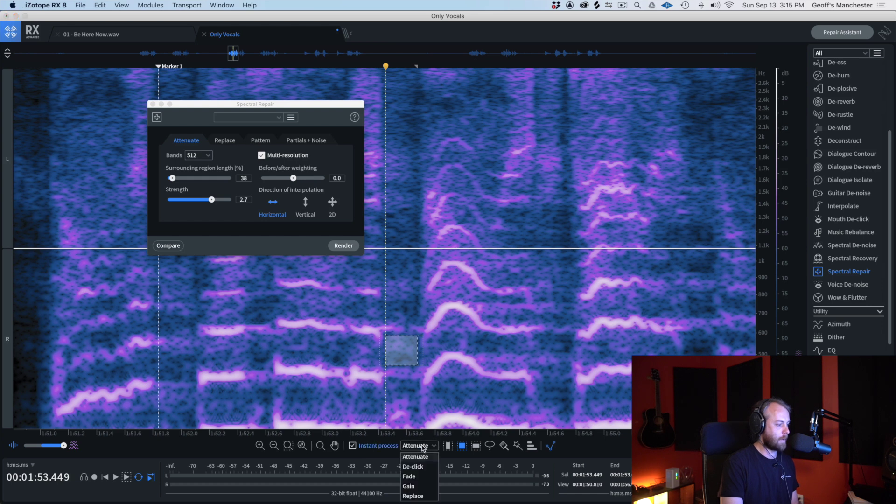
left_click(422, 490)
left_click(350, 362)
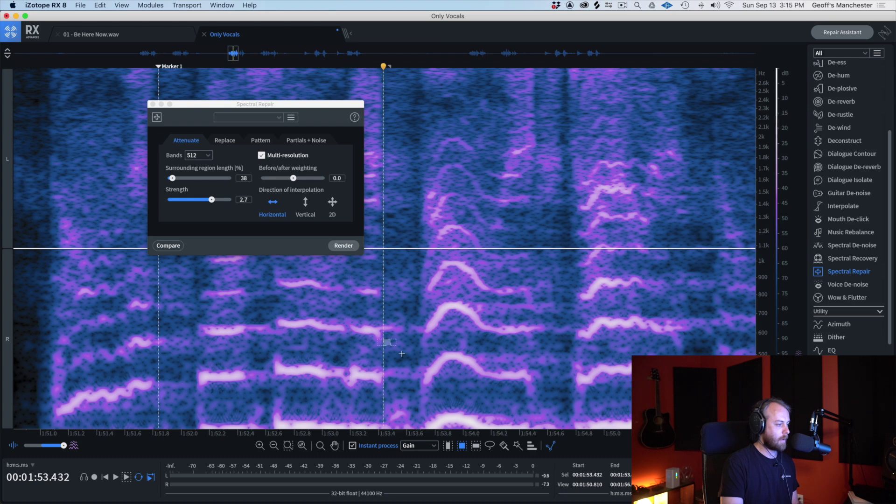
left_click_drag(383, 339, 420, 364)
left_click(282, 351)
key("space")
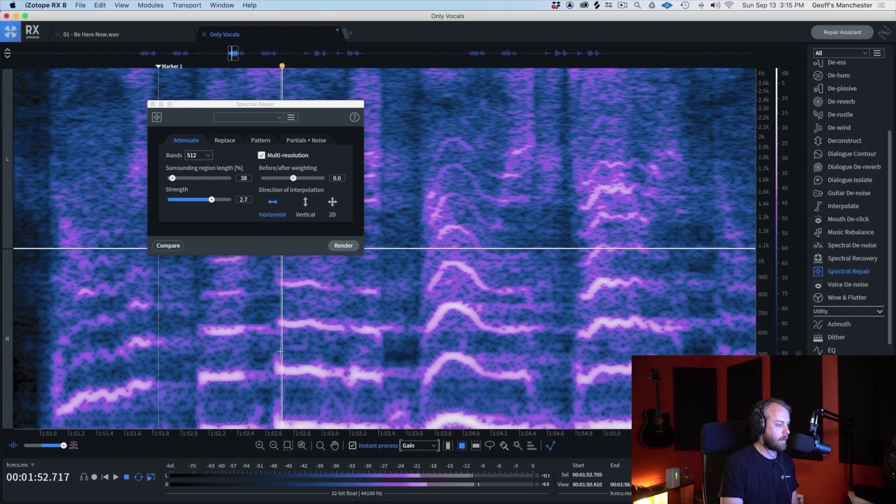
key("space")
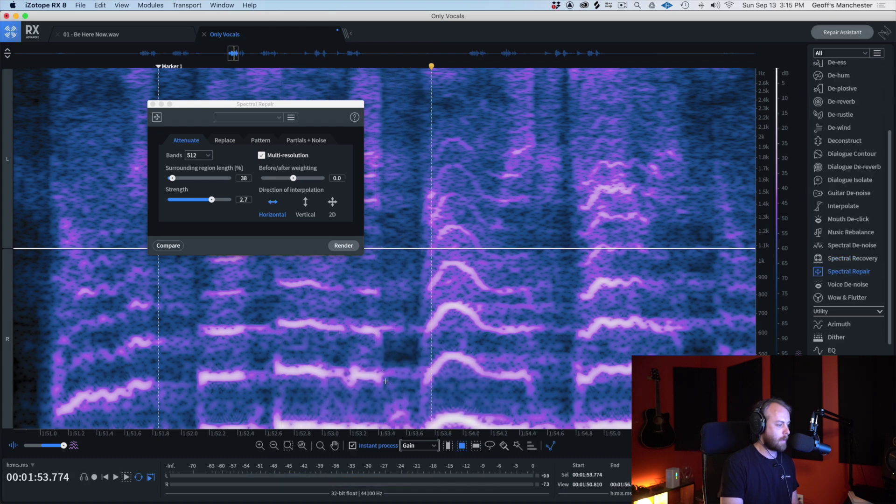
Step: Reduce the gain of the band directly below 500 Hz in the same gap, and replay from about 1:52.3
left_click_drag(385, 381, 419, 416)
left_click(217, 343)
key("space")
key("space")
Step: Apply Gain twice more to the lowest part of the gap at about 1:53.5, replaying the phrase after each pass
left_click_drag(415, 422, 415, 422)
left_click(283, 386)
key("space")
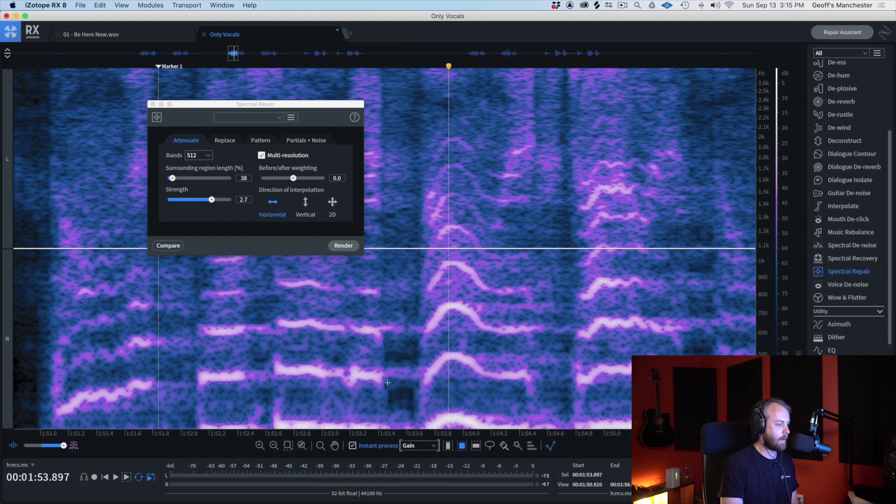
left_click_drag(418, 422, 418, 422)
left_click(227, 377)
key("space")
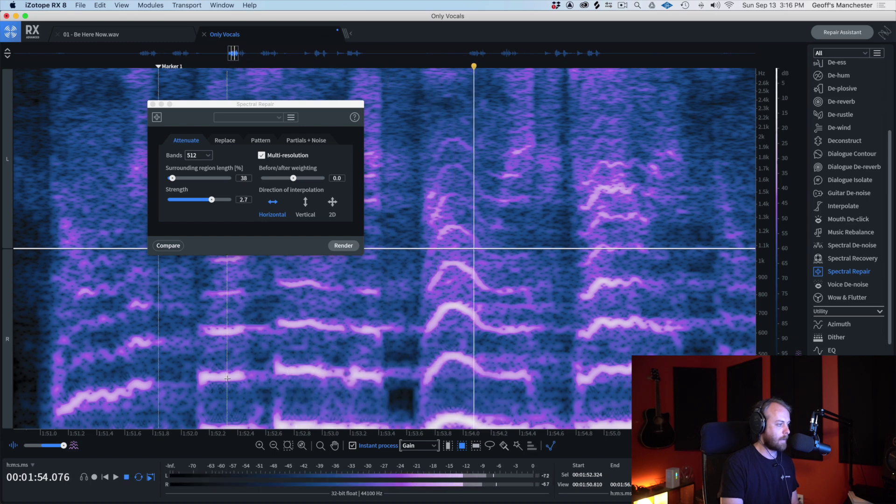
key("space")
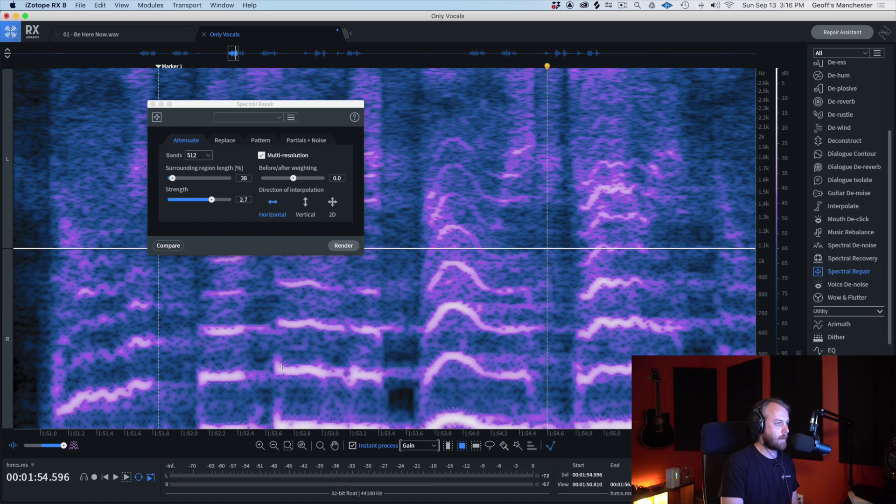
Step: Close the Spectral Repair settings, show the full frequency range, and replay the vocal from about 1:53.2 to 1:54.9
left_click(153, 105)
scroll(359, 180, "down", 3)
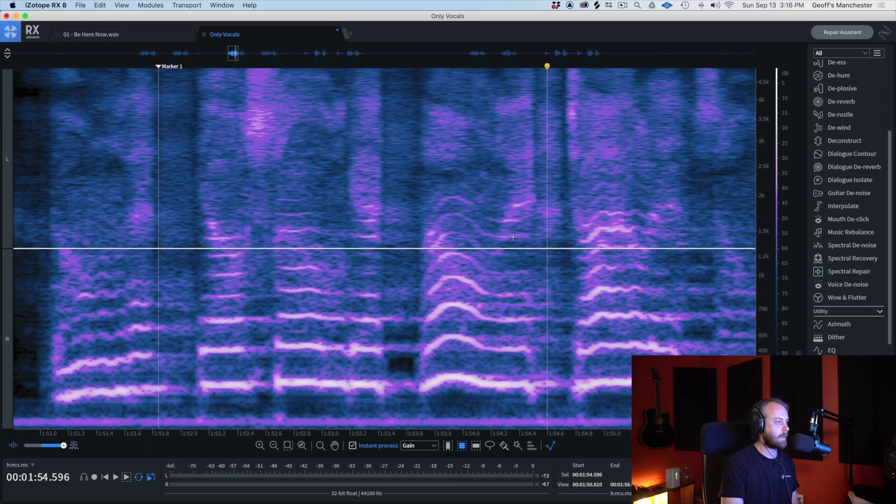
scroll(441, 180, "down", 3)
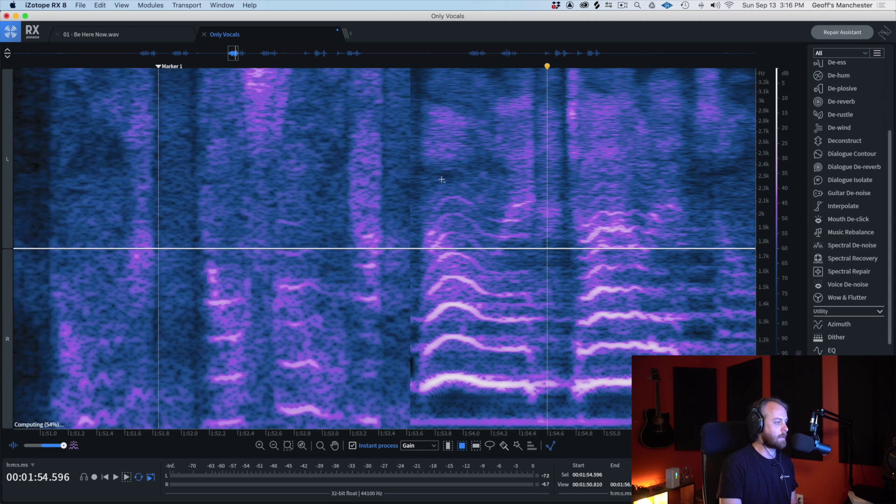
scroll(441, 179, "down", 3)
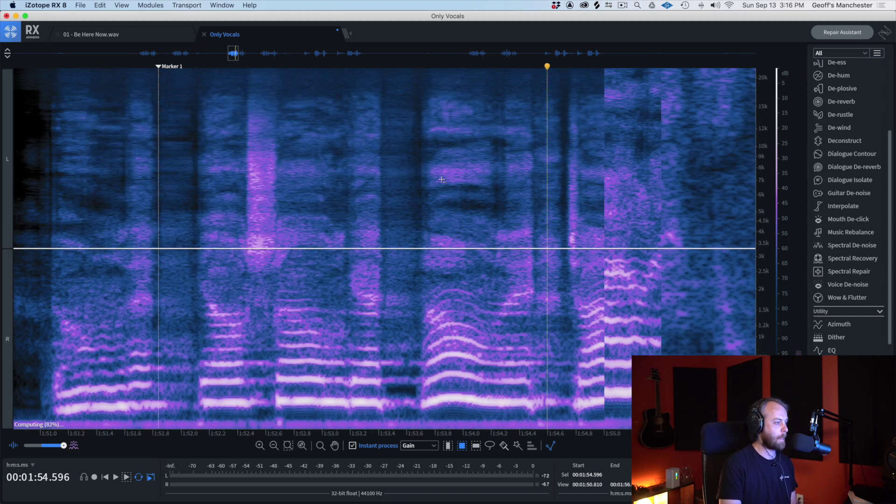
left_click(350, 167)
key("space")
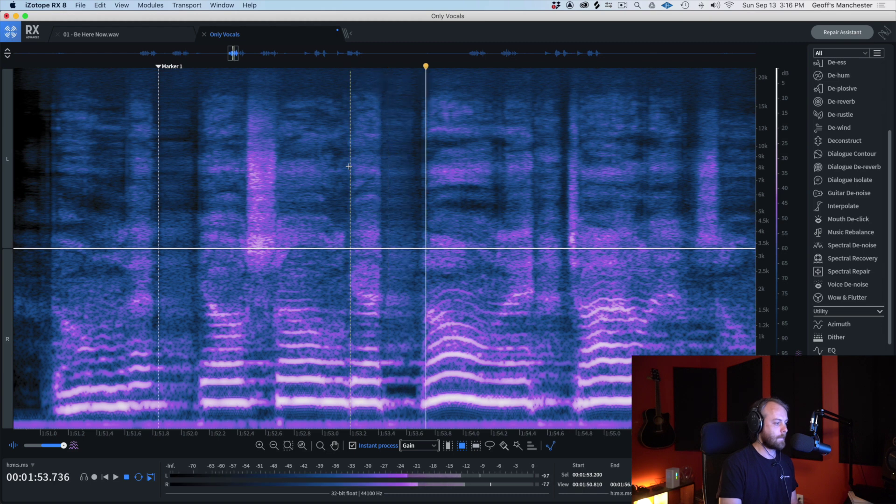
key("space")
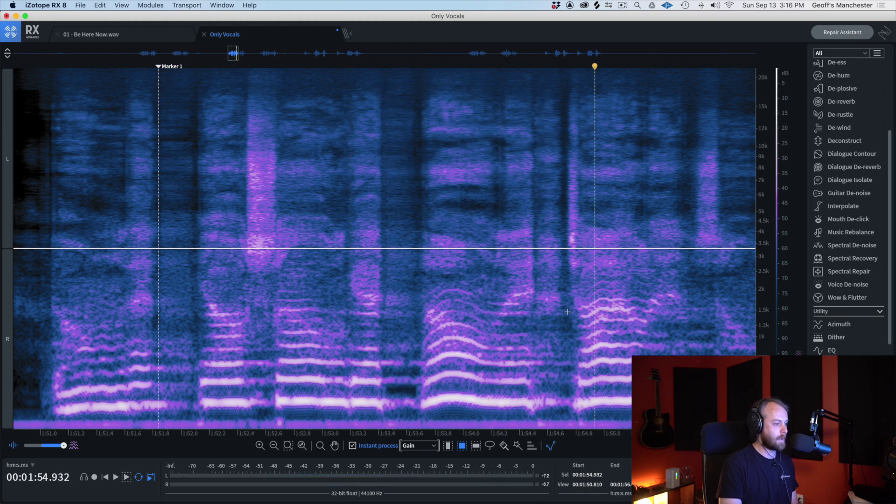
Step: Switch instant processing to Attenuate, treat the gap starting at about 1:54.49 between about 1.2 and 15 kHz, and replay it
left_click(412, 445)
left_click(413, 457)
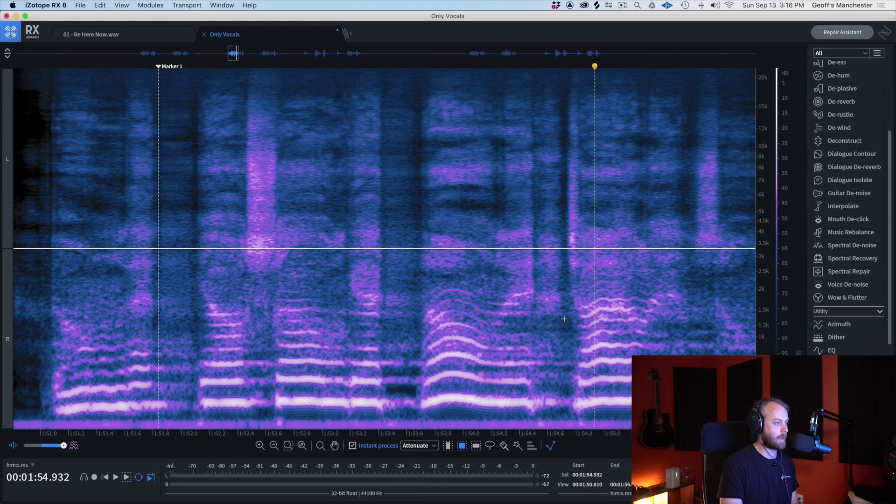
key("space")
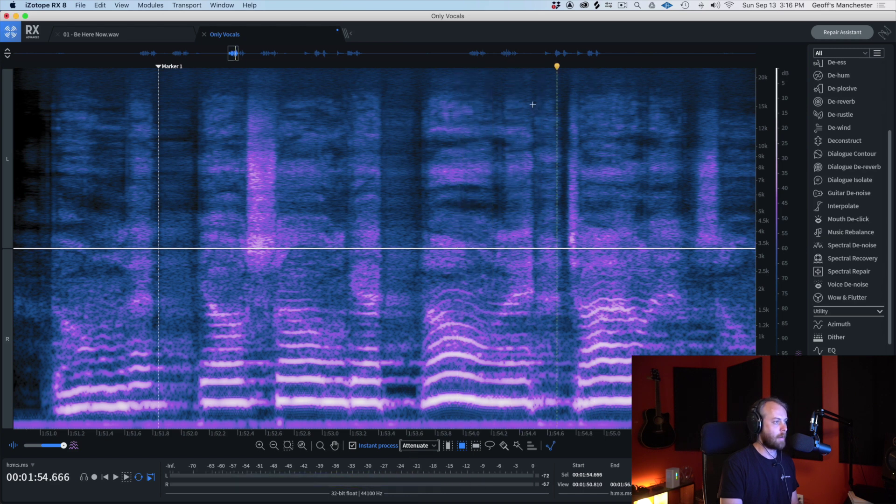
left_click_drag(530, 102, 563, 329)
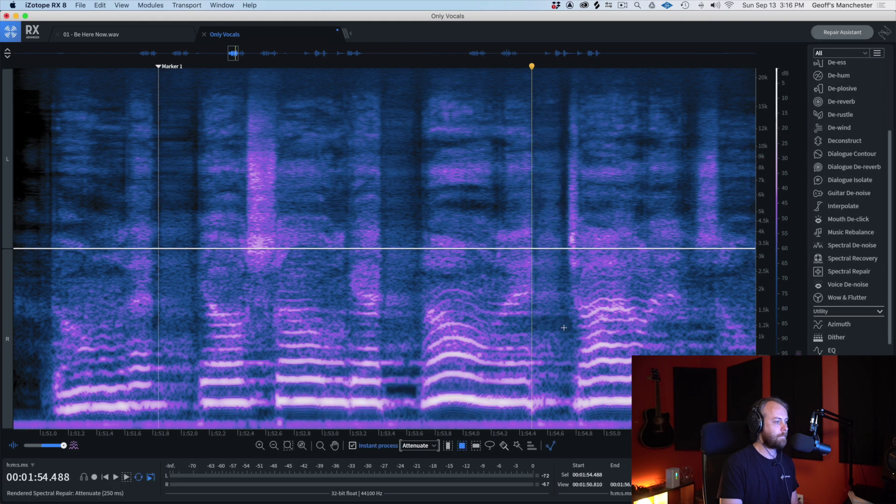
left_click(430, 90)
key("space")
key("space")
Step: Attenuate the gap after 1:54.49 again from about 1.3 to 20 kHz, and replay from about 1:53.9
left_click_drag(567, 320, 531, 79)
left_click(451, 96)
key("space")
key("space")
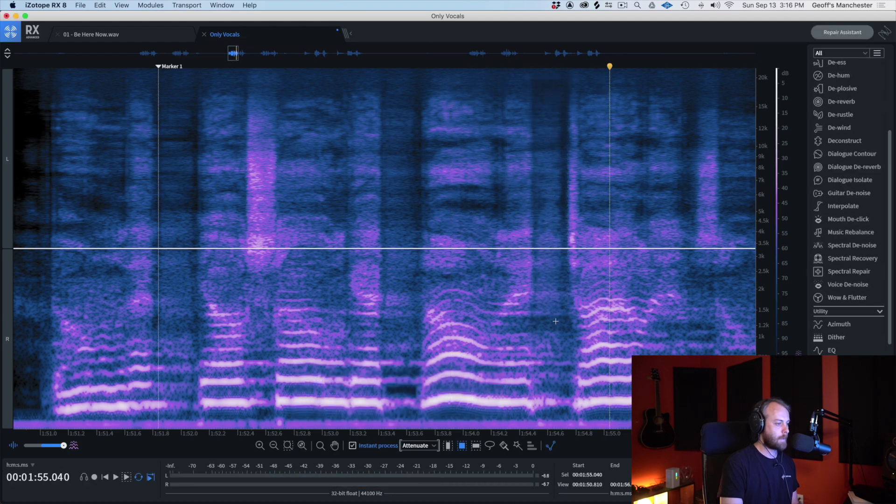
Step: Attenuate the gap at 1:54.49 between about 2.2 and 4.3 kHz, and replay from about 1:53.44
left_click_drag(559, 306, 532, 230)
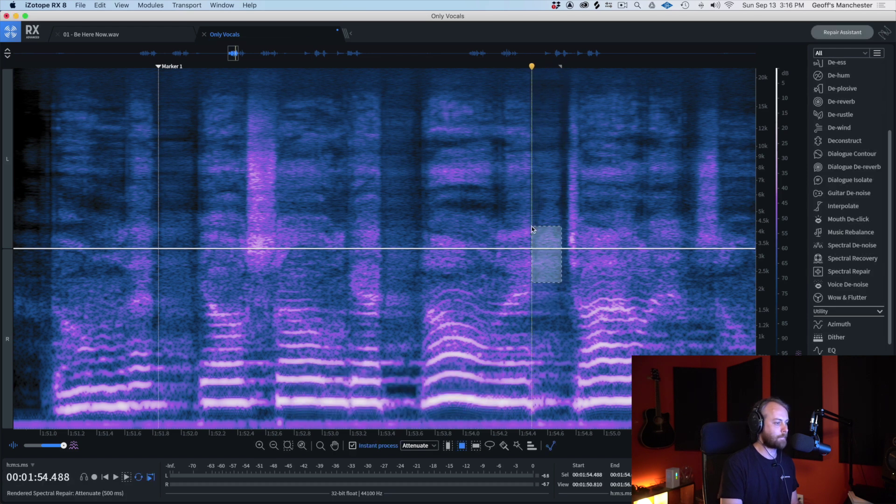
left_click(384, 172)
key("space")
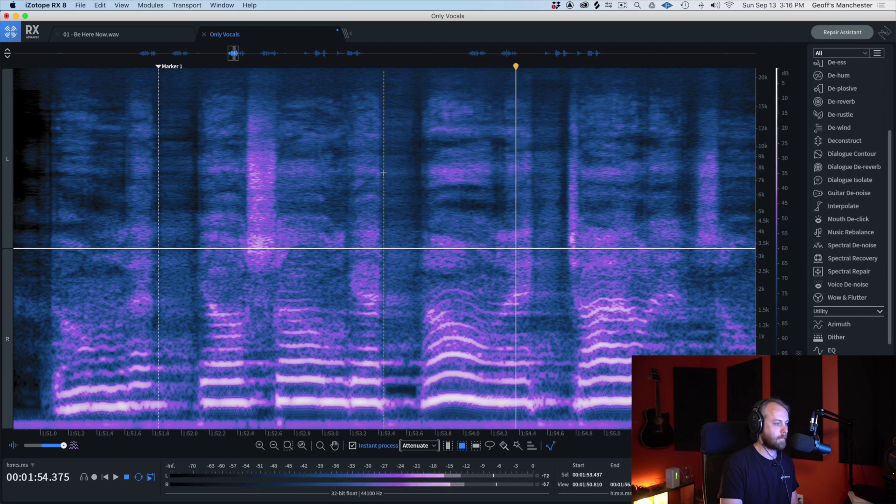
key("space")
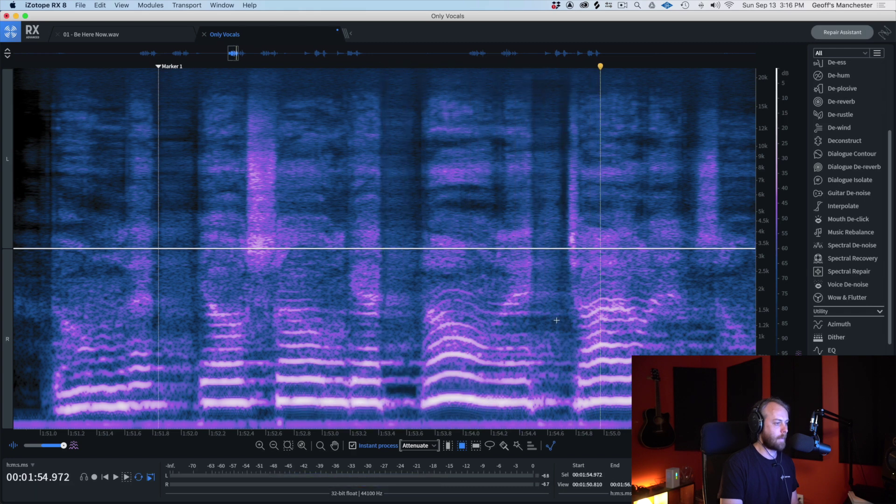
Step: Attenuate the same gap between about 1.3 and 2.4 kHz, and replay from about 1:53.7
left_click_drag(560, 322, 526, 273)
left_click(426, 168)
key("space")
key("space")
Step: Attenuate the gap from about 1:54.51 to 1:54.7 between about 3.7 and 14 kHz, and replay from about 1:54.1
left_click_drag(563, 240, 535, 124)
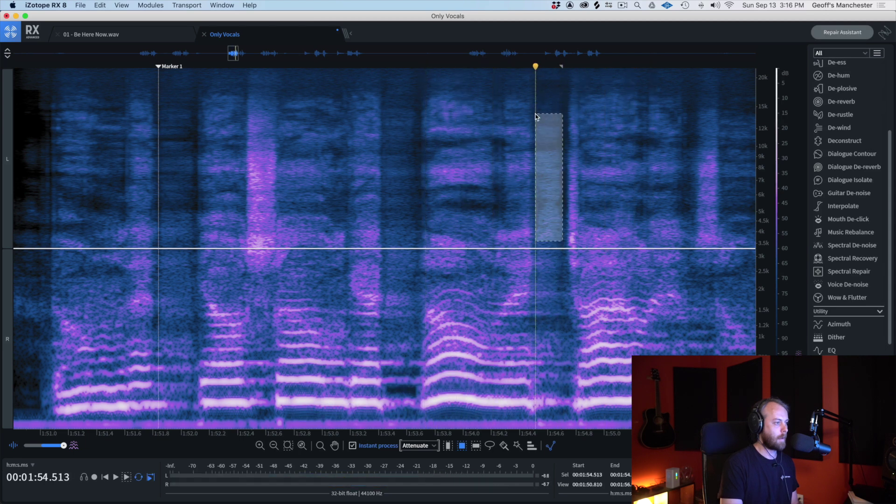
left_click(482, 357)
key("space")
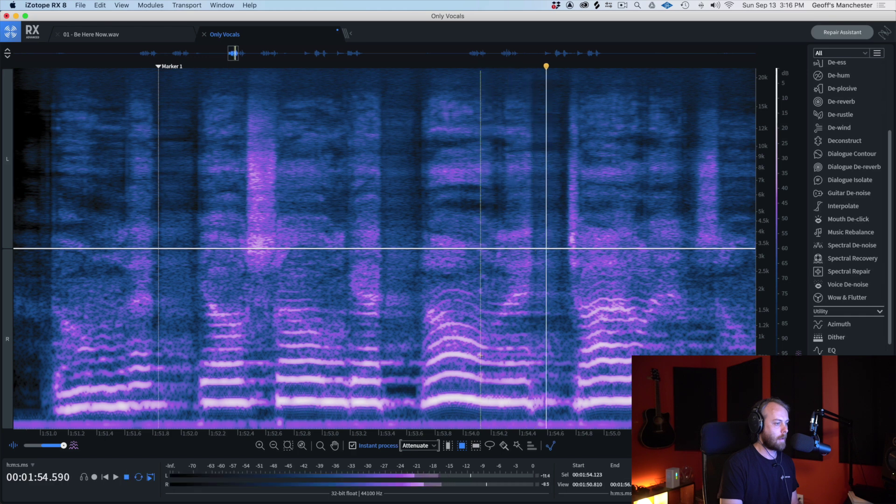
Step: Listen through the following phrase from about 1:55.4 to 1:56.8 for remaining artefacts
scroll(480, 356, "right", 5)
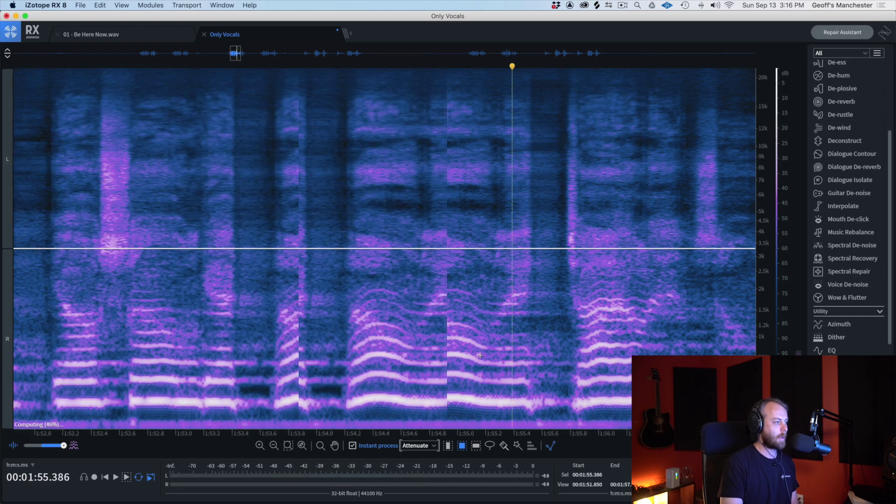
key("space")
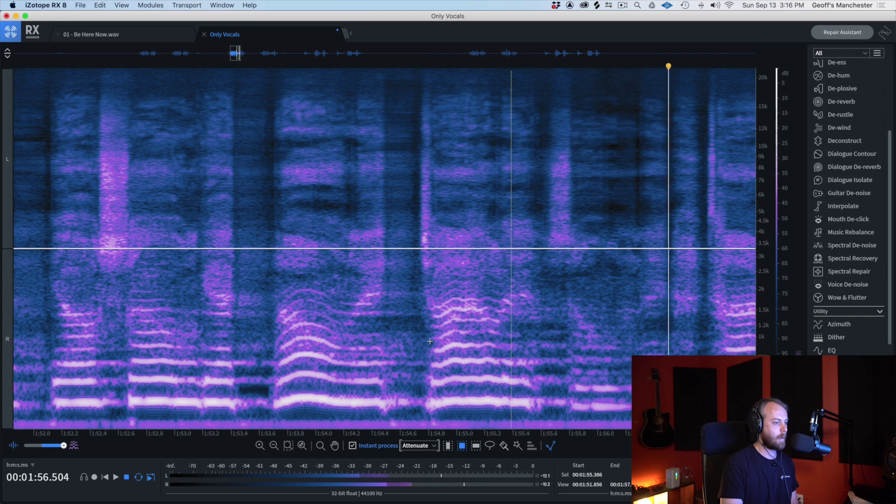
scroll(429, 341, "right", 5)
key("space")
key("space")
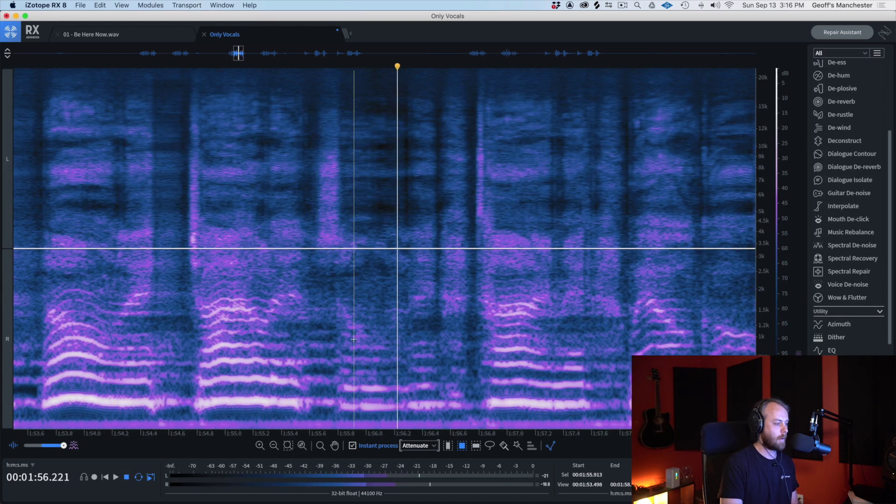
key("space")
Step: Apply instant Gain to the low frequencies of the gap from about 1:56.52 to 1:56.77, and switch instant processing back to Attenuate
scroll(451, 390, "up", 5)
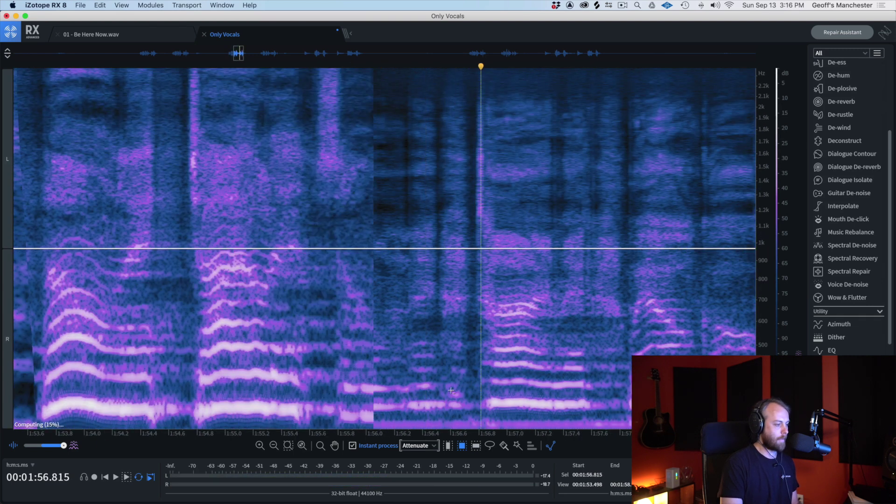
scroll(451, 390, "up", 2)
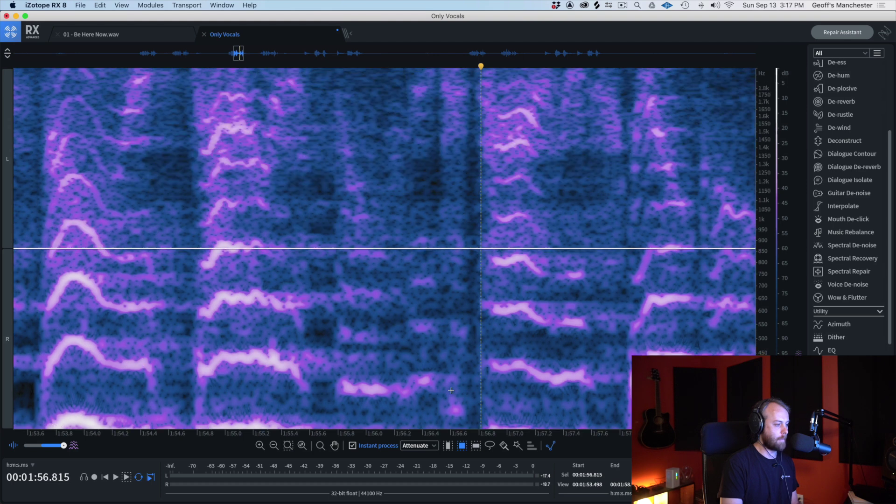
left_click(428, 445)
left_click(408, 486)
left_click_drag(473, 425, 473, 424)
key("super+shift+Down")
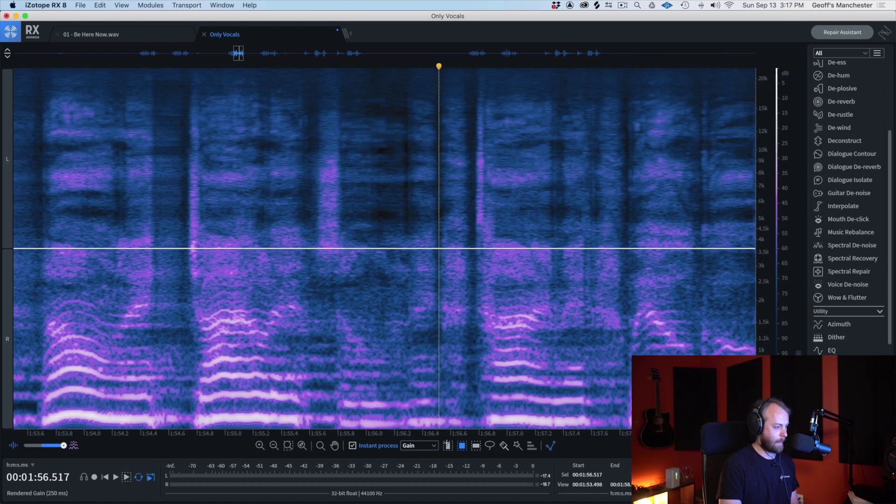
left_click(428, 452)
left_click(426, 462)
Step: Try attenuating the gap from about 1:56.52 to 1:56.73 between about 1.1 and 17 kHz, replay it, and undo the attenuation
left_click(310, 108)
key("space")
left_click_drag(468, 344, 441, 92)
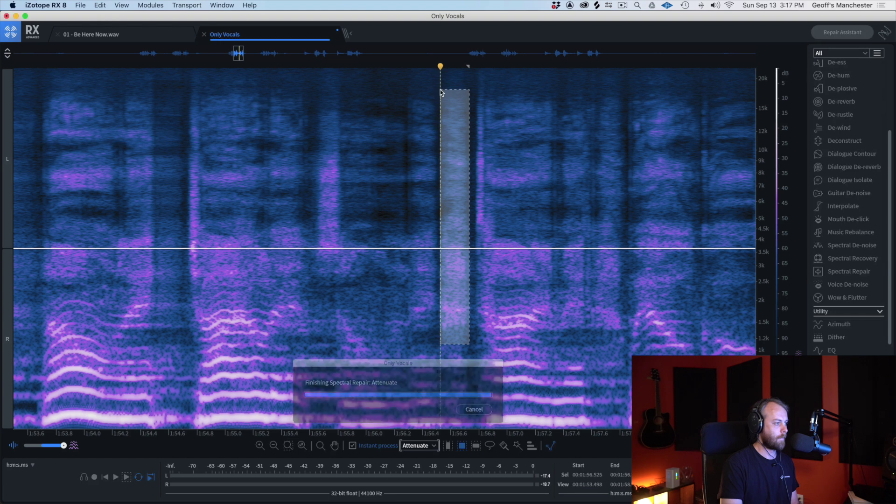
key("space")
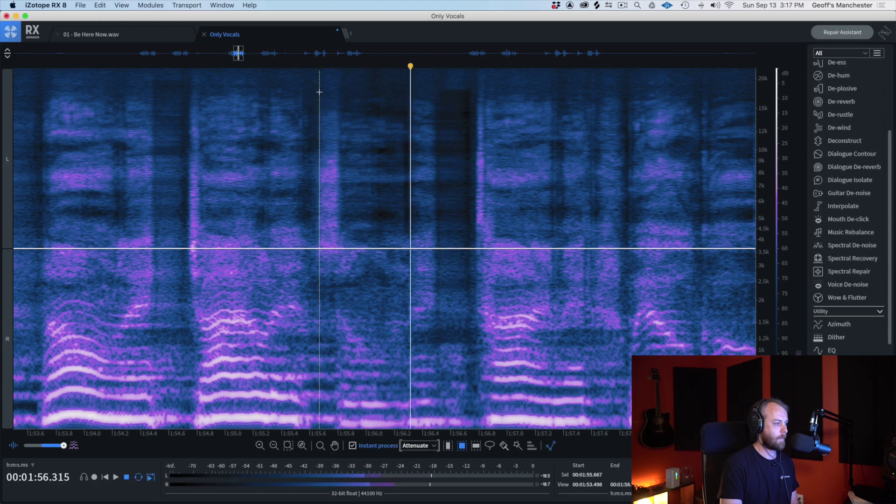
key("super+z")
Step: Attenuate only about 1.3 to 2.3 kHz in the gap from about 1:56.52 to 1:56.72, and replay the phrase
left_click(359, 154)
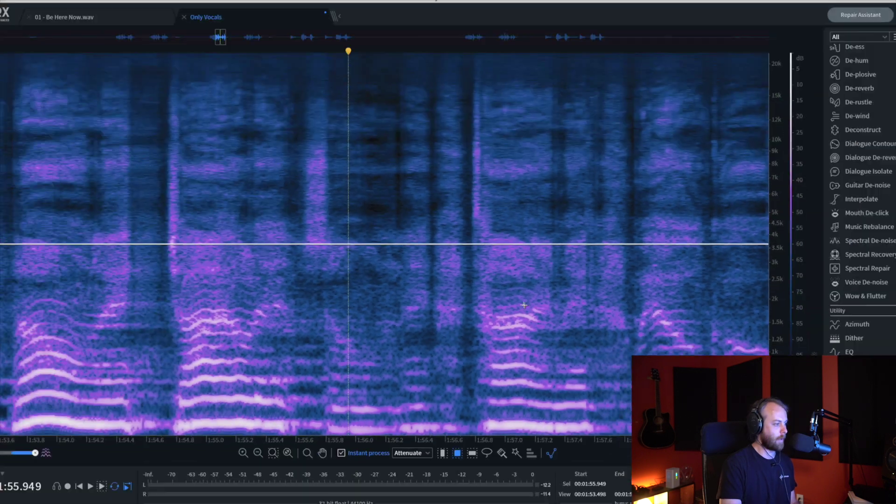
scroll(526, 308, "up", 2)
scroll(526, 309, "up", 1)
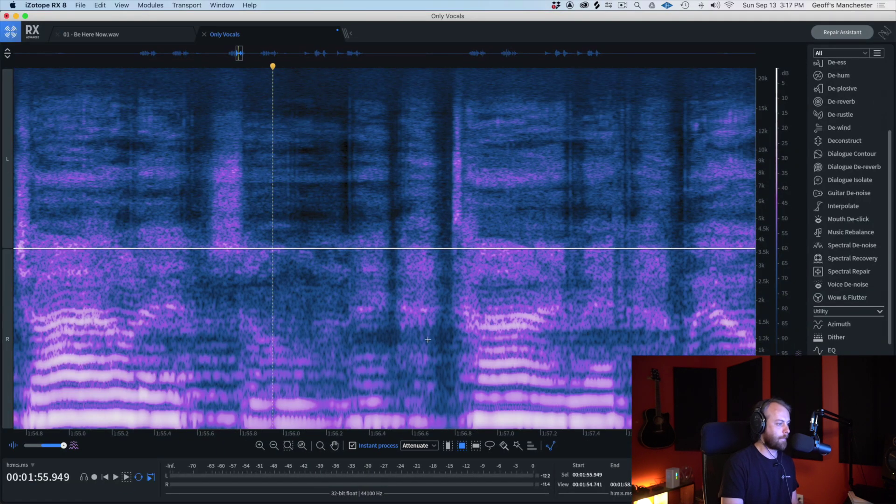
left_click_drag(436, 333, 395, 290)
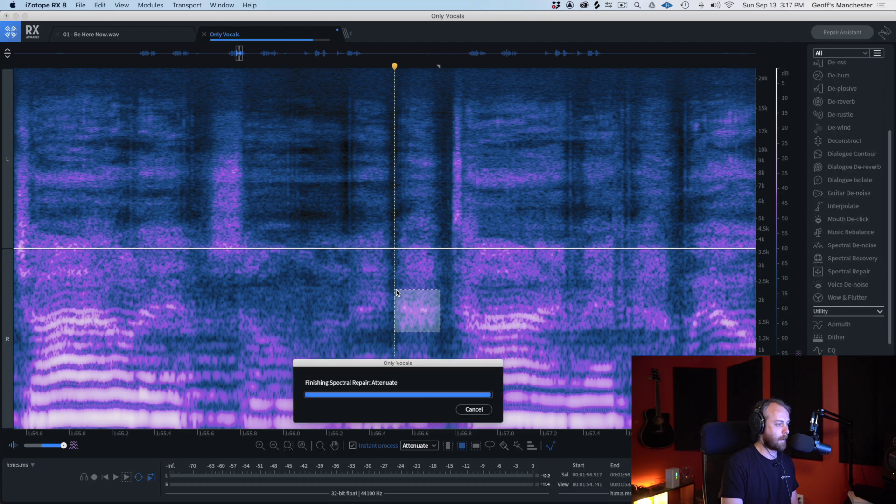
left_click(198, 175)
key("space")
key("space")
Step: Attenuate the gap at 1:56.5 between about 2.2 and 5 kHz, and replay from about 1:55.7
left_click_drag(437, 291, 392, 217)
left_click(218, 142)
key("space")
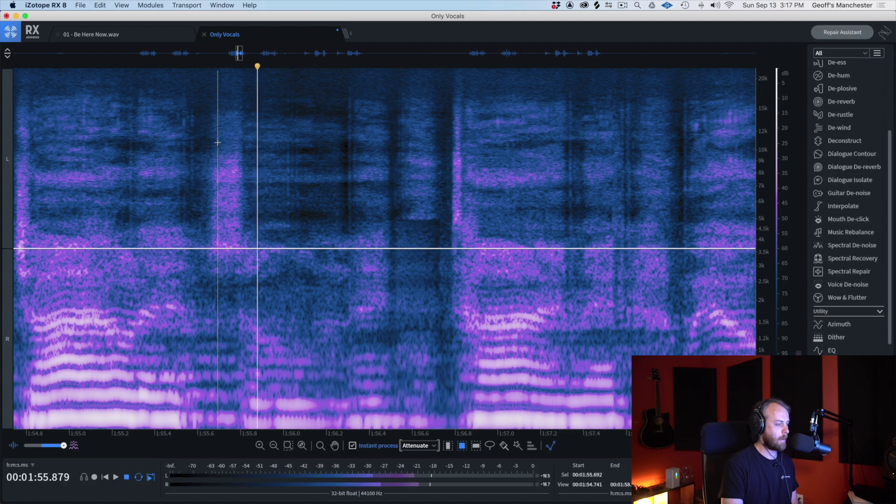
Step: Undo the last two edits in the gap at 1:56.5, then open Spectral Repair and move its window clear of the gap
key("space")
key("super+z")
key("super+z")
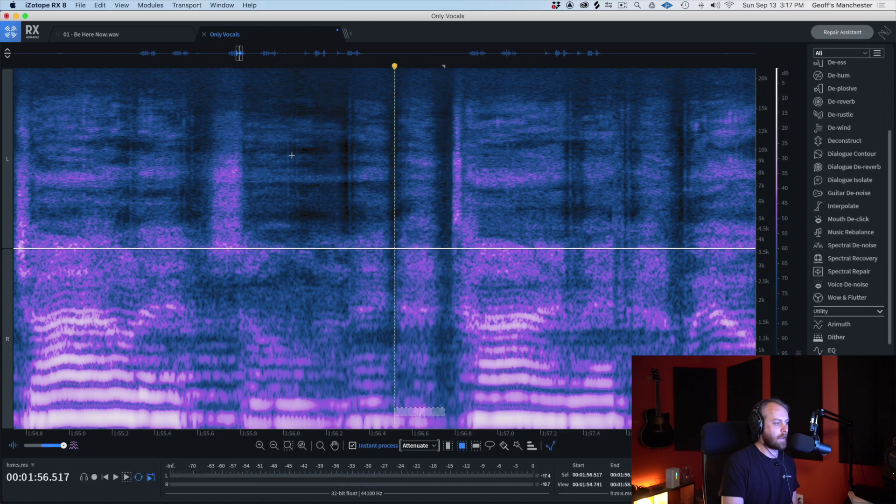
left_click(848, 271)
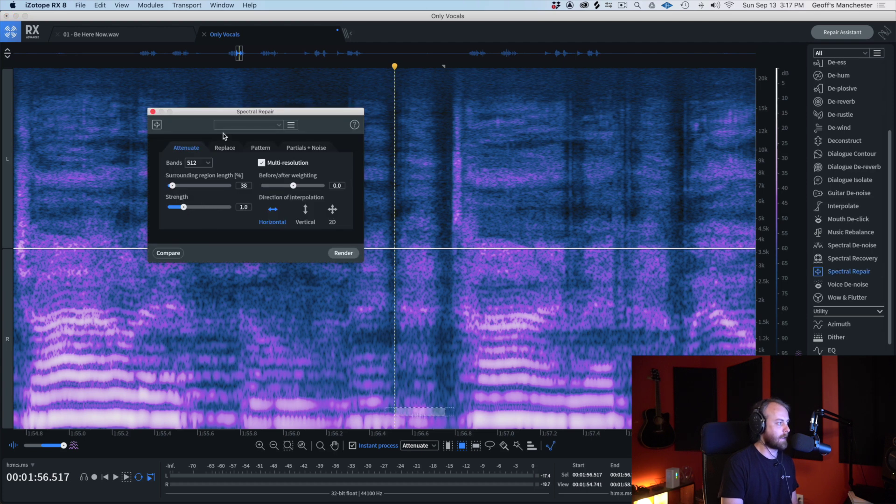
left_click_drag(219, 114, 103, 39)
Step: Attenuate the gap from about 1:56.5 to 1:56.75 in successive bands between about 1.2 and 10 kHz, and replay from about 1:55.85
left_click_drag(433, 334, 391, 281)
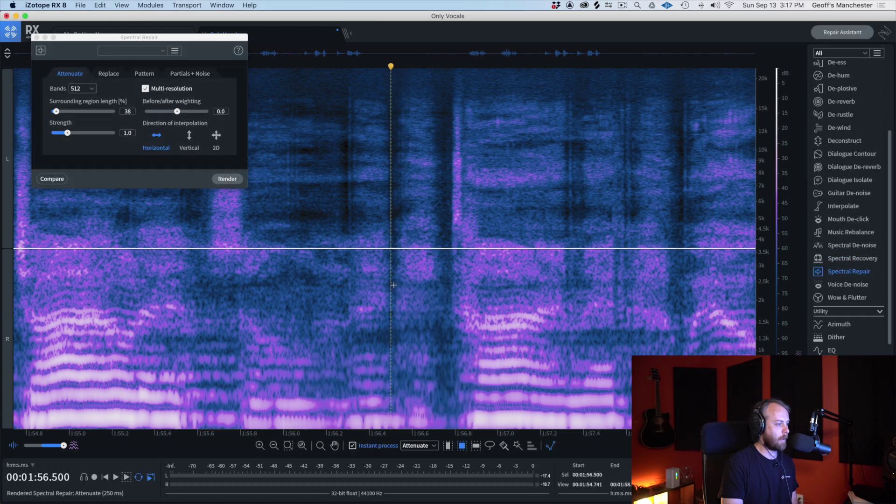
left_click_drag(445, 286, 390, 234)
left_click_drag(443, 184, 400, 144)
left_click_drag(442, 242, 400, 200)
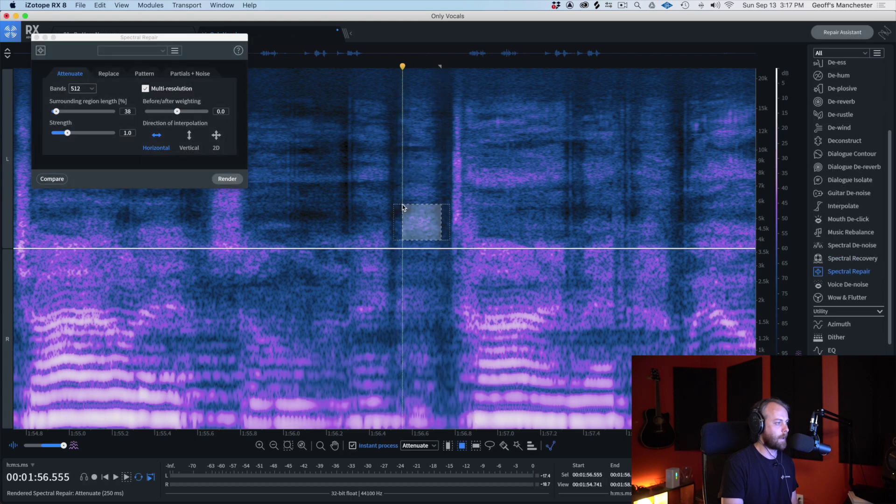
left_click(310, 137)
key("space")
left_click(252, 206)
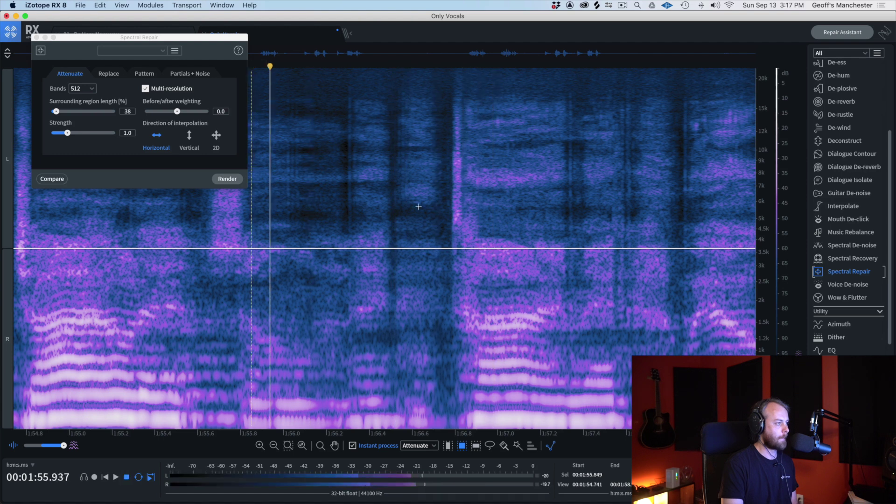
Step: Attenuate the gap from about 1:56.52 to 1:56.72 between about 5.5 and 18 kHz, and replay the phrase
left_click_drag(445, 209, 386, 90)
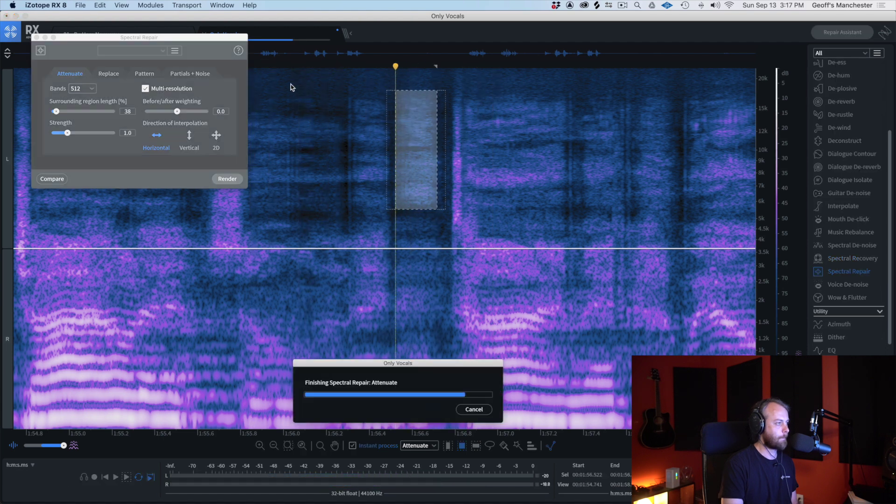
left_click(281, 81)
key("space")
key("space")
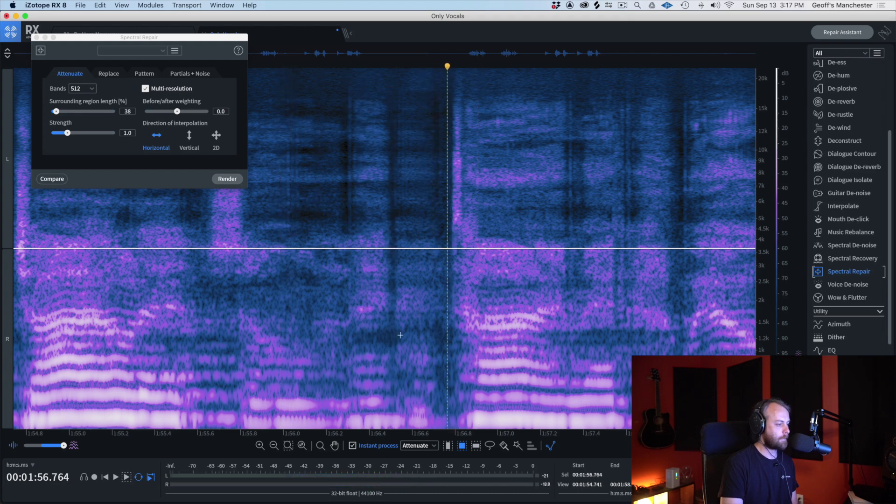
Step: Attenuate the gap from about 1:56.5 to 1:56.8 below about 1 kHz, in two low bands and across the range, replaying between passes
scroll(435, 394, "up", 5)
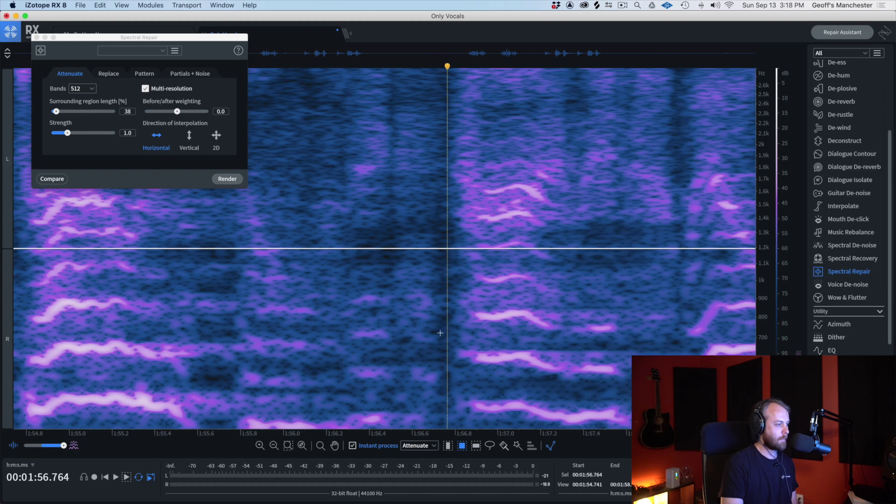
key("space")
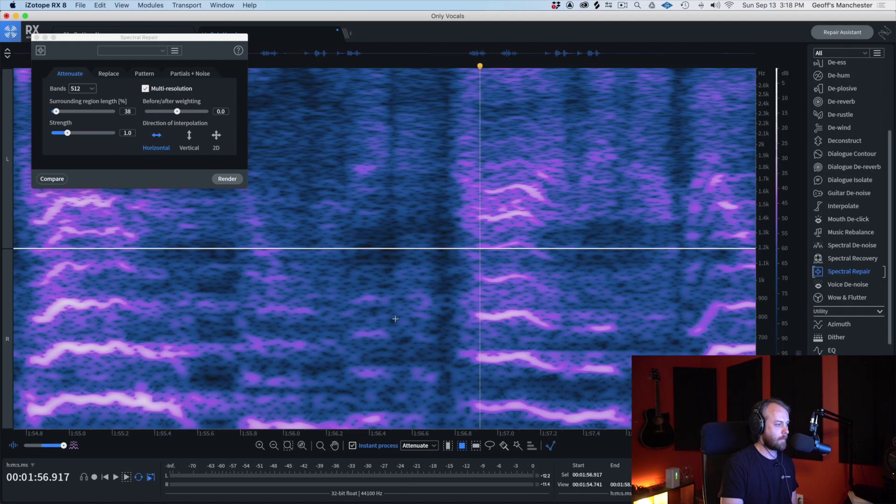
left_click_drag(382, 349, 447, 358)
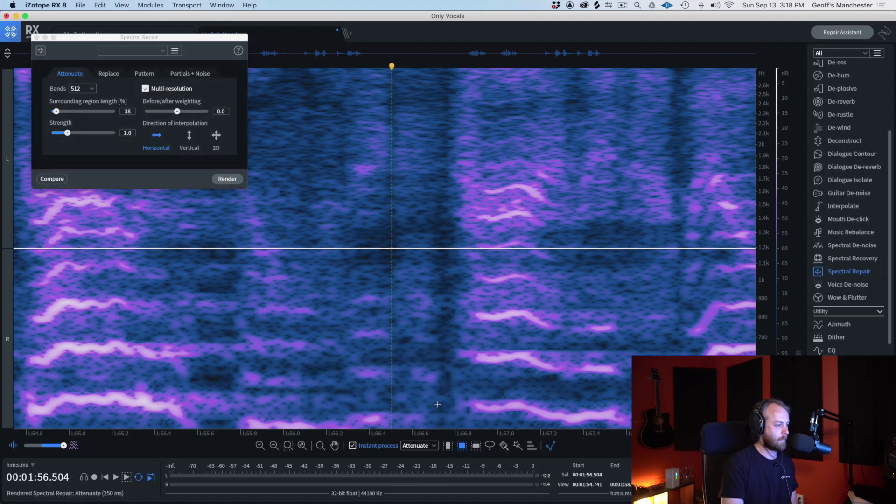
left_click_drag(378, 392, 464, 421)
key("space")
key("space")
key("space")
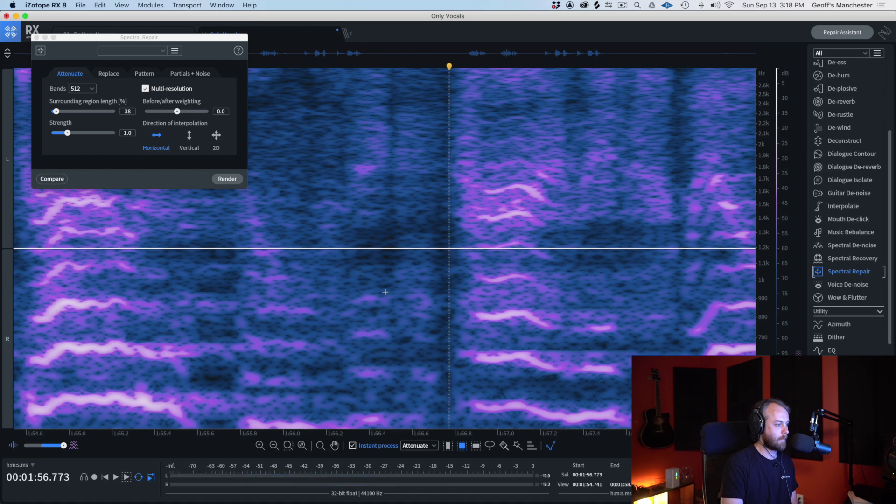
left_click_drag(393, 280, 455, 419)
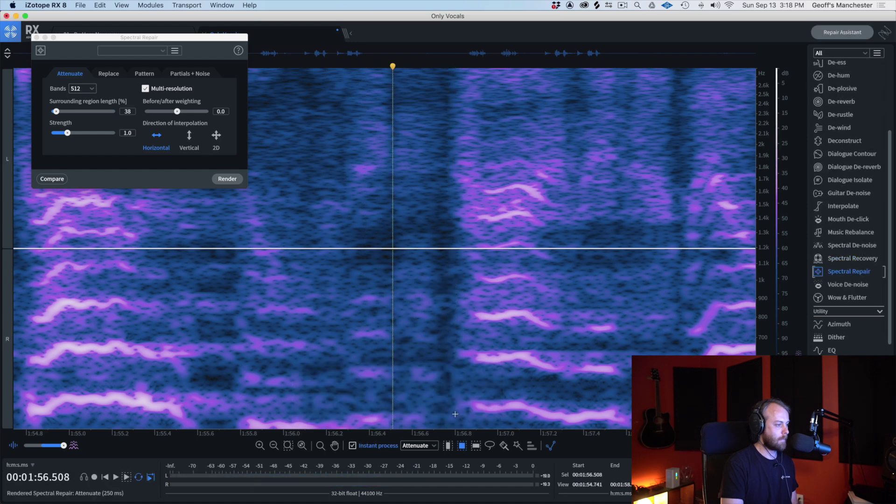
Step: Switch instant processing to Gain, try it on the gap from about 1:56.51 to 1:56.76 below about 1.2 kHz, replay, and undo it
left_click(419, 446)
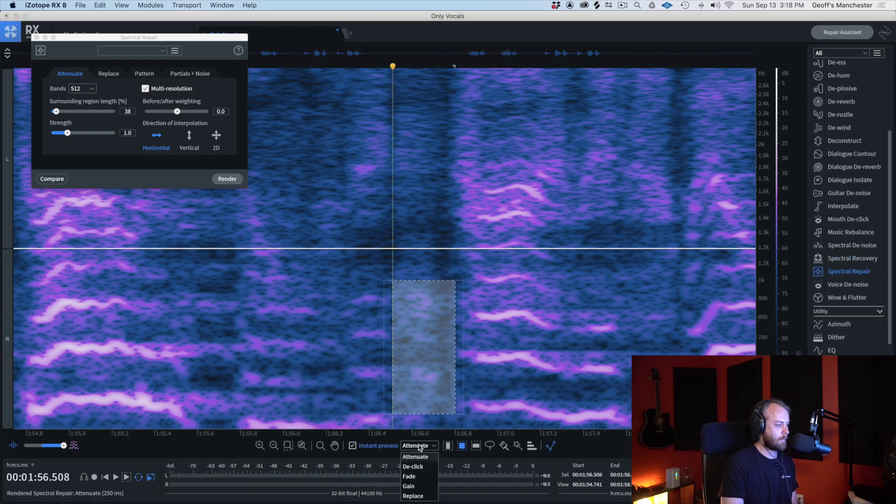
left_click(429, 489)
left_click(443, 419)
left_click_drag(445, 422, 394, 255)
left_click(176, 290)
key("space")
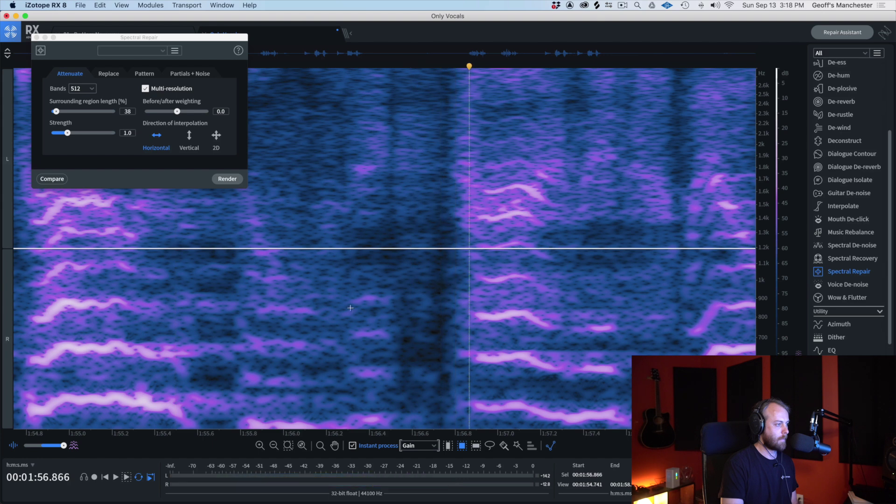
key("super+z")
Step: Apply instant Gain below about 1 kHz in the gap from about 1:56.53 to 1:56.72, and replay from about 1:55.2
left_click(357, 359)
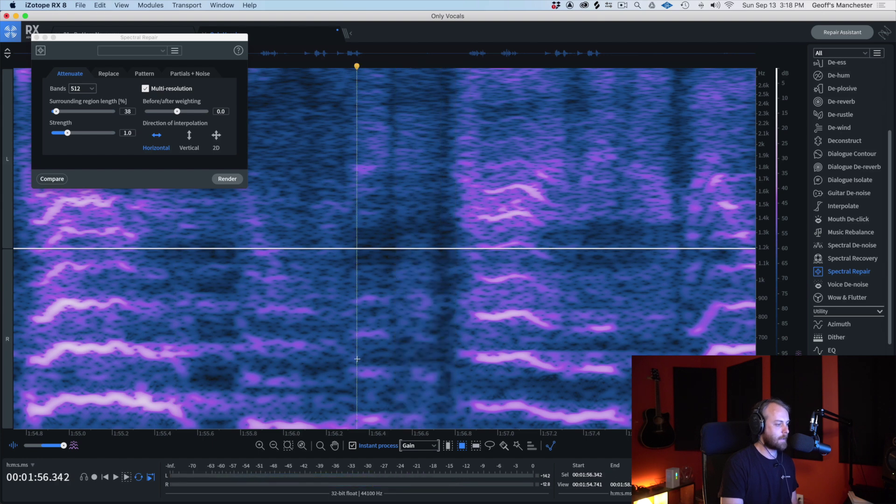
left_click_drag(439, 389, 396, 286)
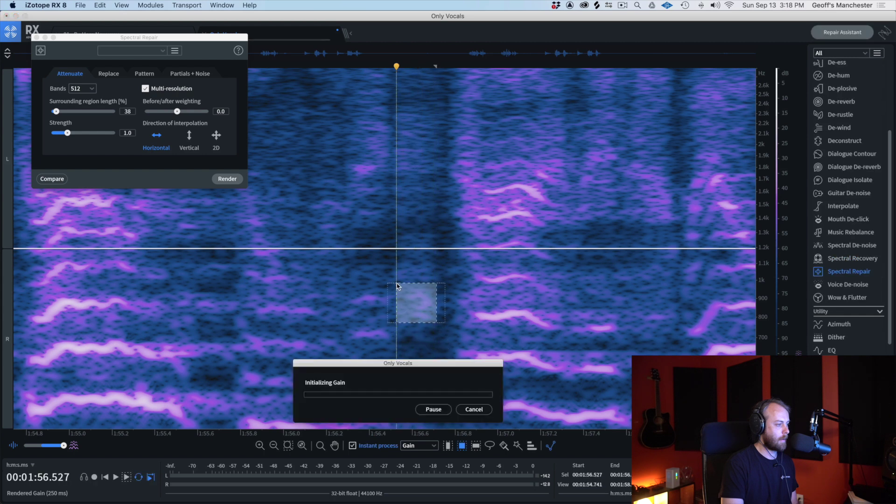
key("space")
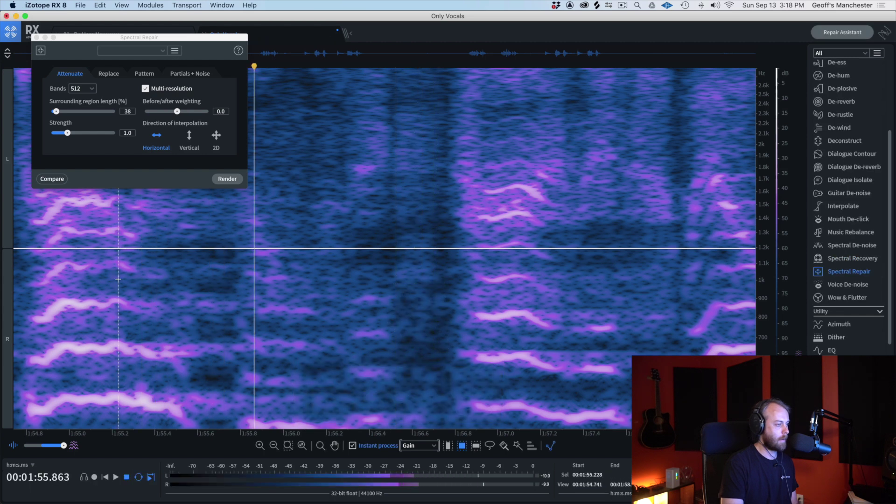
key("space")
key("space")
Step: Try instant Gain at about 1.7 to 2.4 kHz in the gap from about 1:56.5 to 1:56.73, replay it, and undo the Gain
left_click_drag(440, 174, 390, 109)
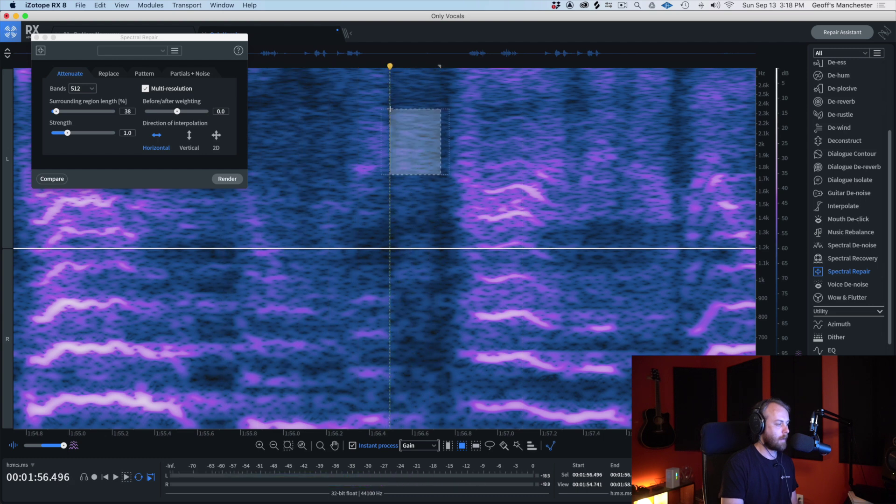
key("space")
left_click(277, 152)
key("space")
key("space")
left_click_drag(387, 387, 450, 427)
scroll(267, 329, "down", 2)
key("space")
left_click(268, 329)
scroll(267, 329, "down", 5)
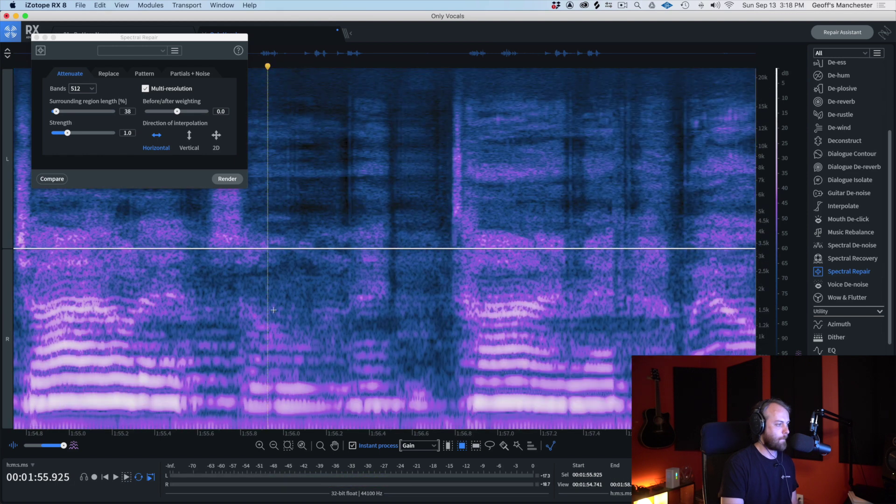
key("super+z")
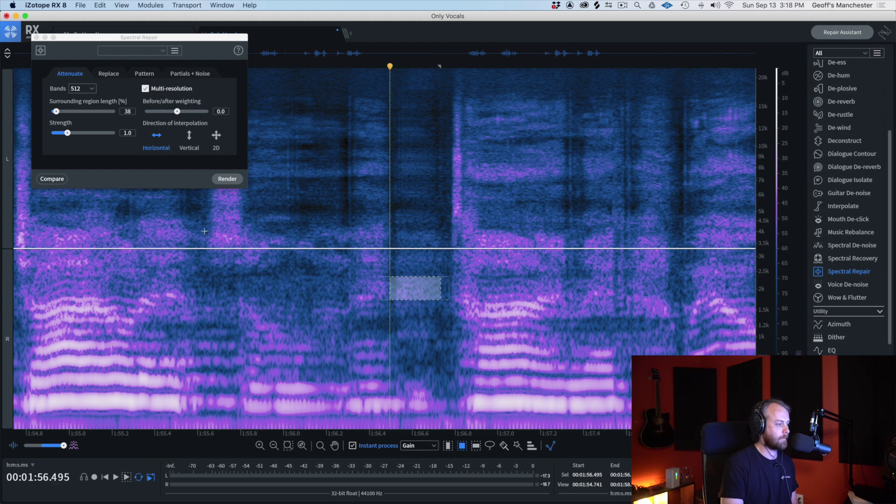
Step: Apply instant Gain at about 0.9 to 1.2 kHz in the gap from about 1:56.53 to 1:56.69, and replay from about 1:56.1
key("space")
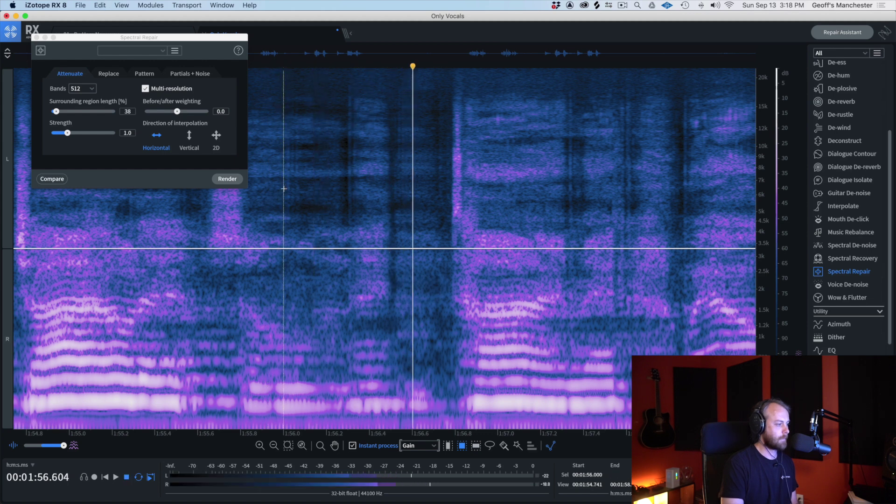
left_click_drag(431, 349, 396, 325)
left_click(302, 300)
key("space")
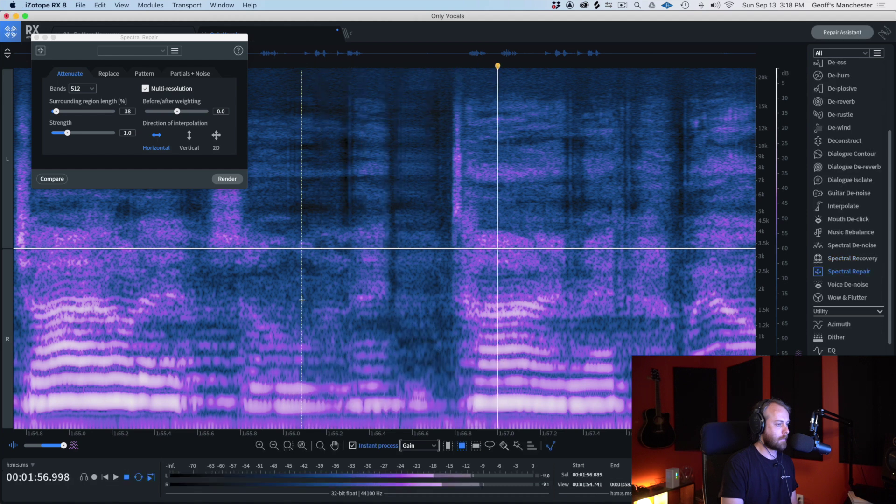
key("space")
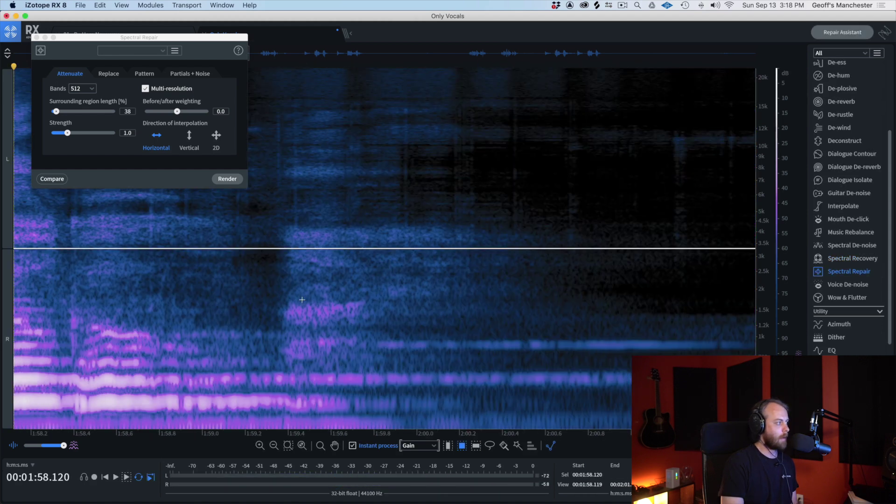
Step: Listen to the surrounding vocal phrases, including from about 1:53.05 and 1:55.56, to check how the cleaned gap sounds in context
scroll(302, 300, "down", 3)
left_click(196, 284)
key("space")
key("space")
left_click(97, 281)
key("space")
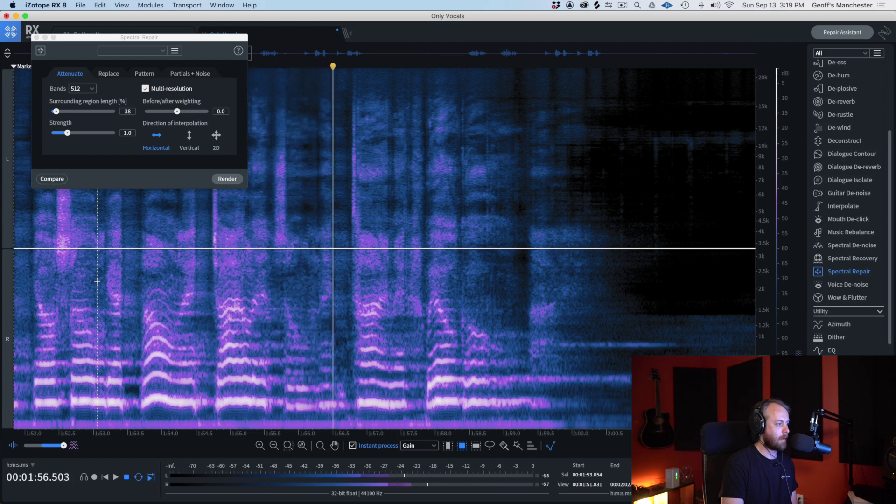
key("space")
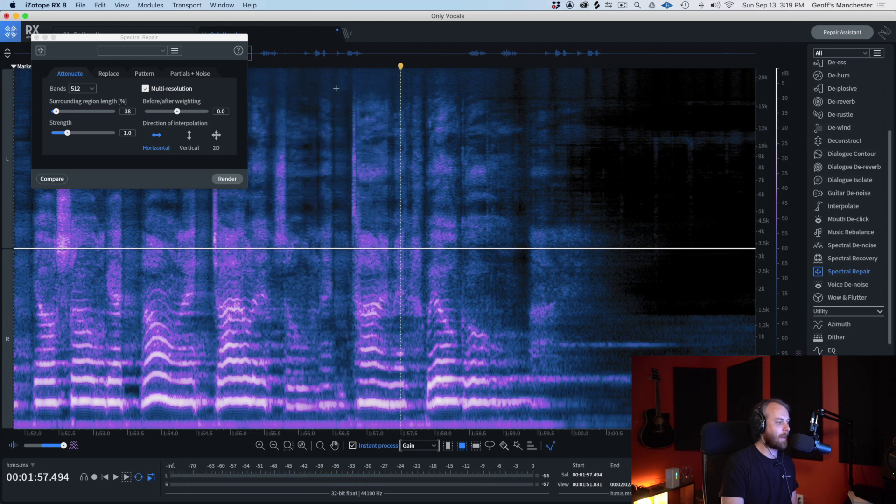
left_click(268, 270)
key("space")
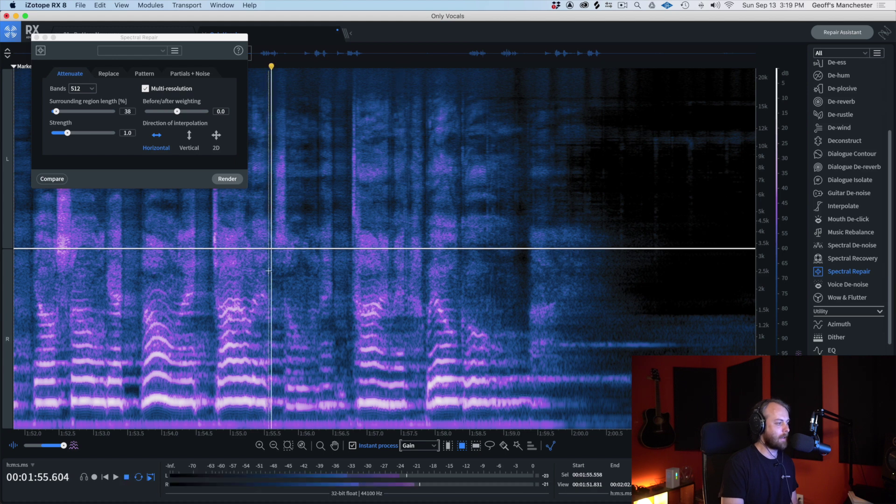
key("space")
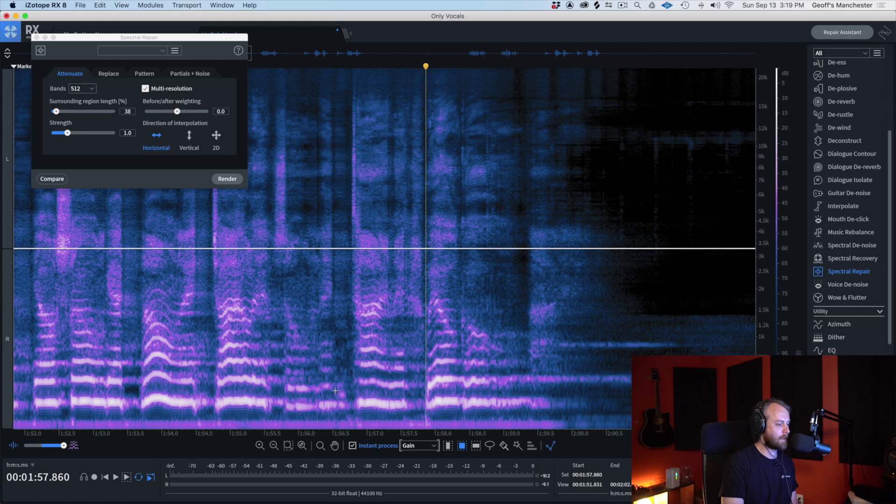
Step: Try instant Gain on a narrow low-frequency band of the gap starting at 1:56.5, replay it, undo the Gain, and replay from about 1:55.37
scroll(335, 391, "up", 5)
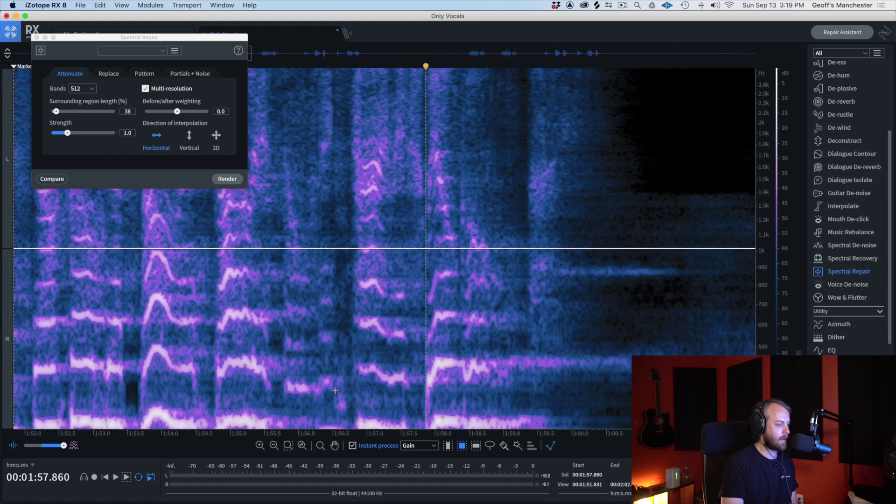
mouse_move(332, 396)
left_mouse_down()
mouse_move(350, 412)
mouse_move(334, 405)
left_mouse_up()
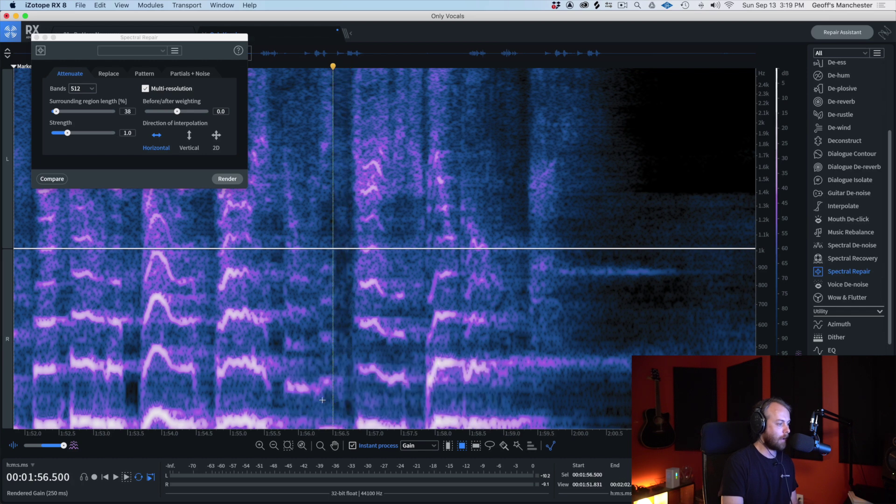
scroll(323, 401, "down", 5)
left_click(256, 376)
key("space")
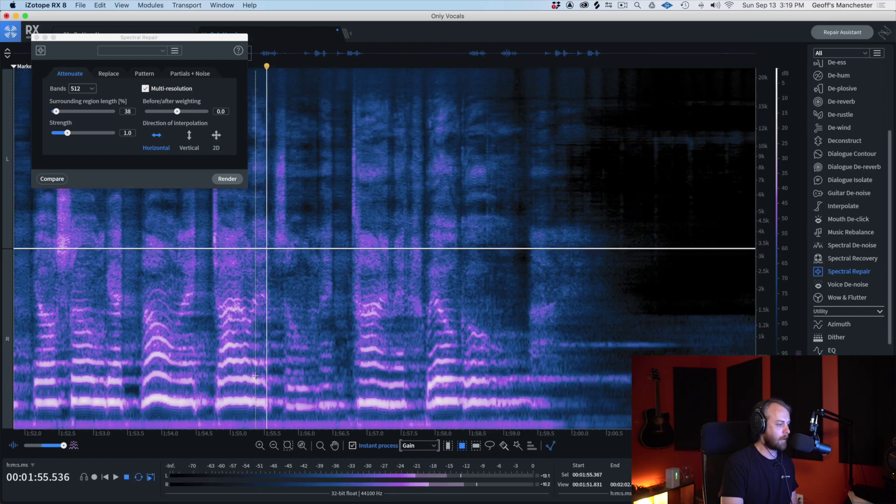
key("super+z")
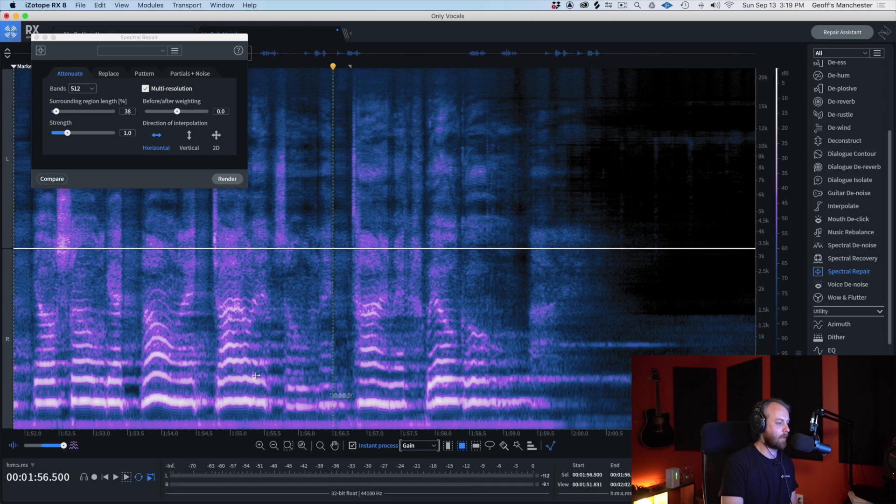
left_click(256, 376)
key("space")
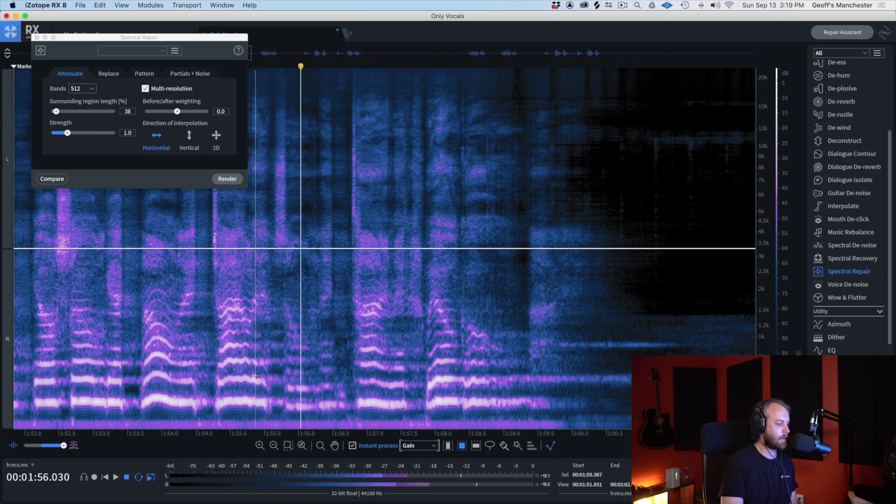
key("space")
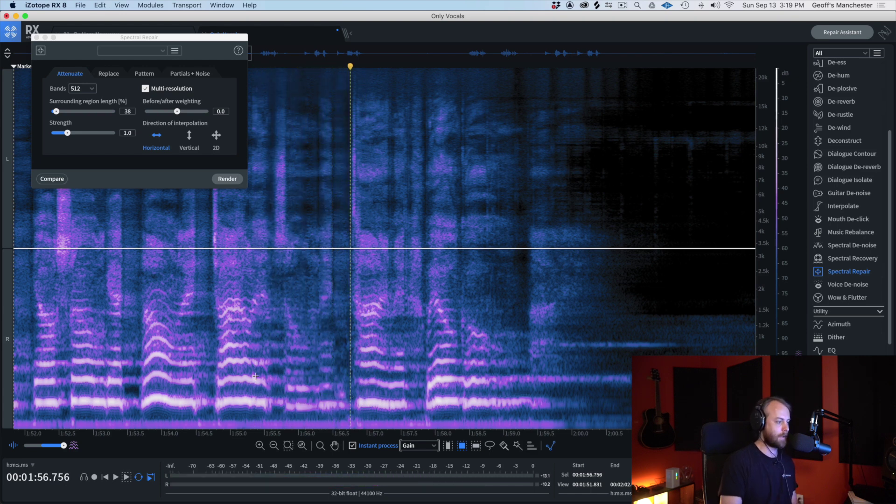
Step: Undo one further edit in the gap, and replay the vocal from about 1:54.75 and again from about 1:56.28
key("super+z")
left_click(213, 335)
key("space")
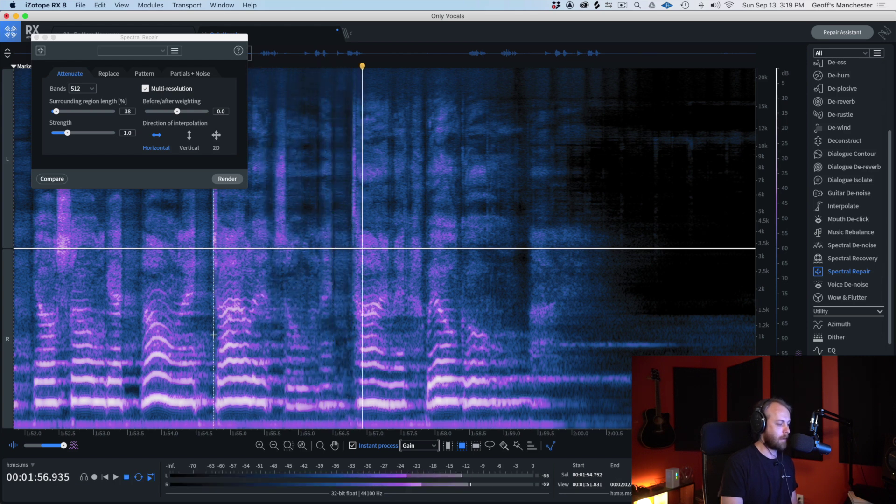
key("space")
left_click(318, 322)
key("space")
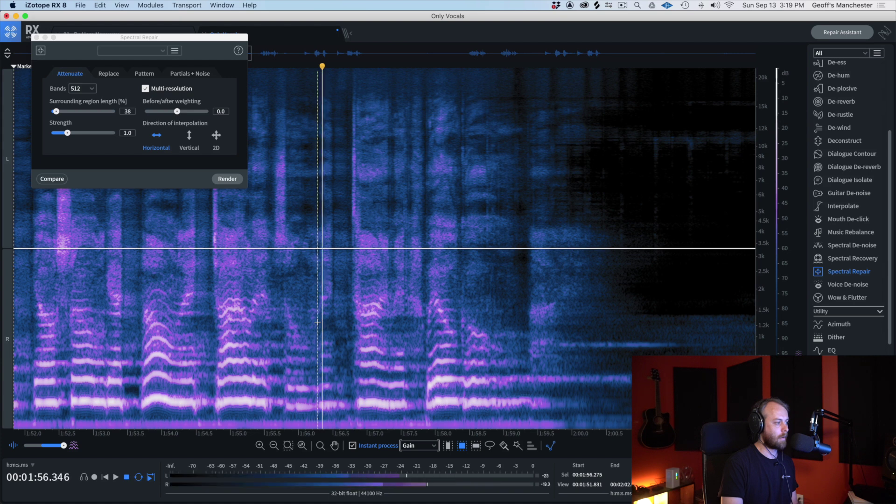
Step: Listen to the vocal from about 1:56.28 through the gap that ends near 1:57.85
key("space")
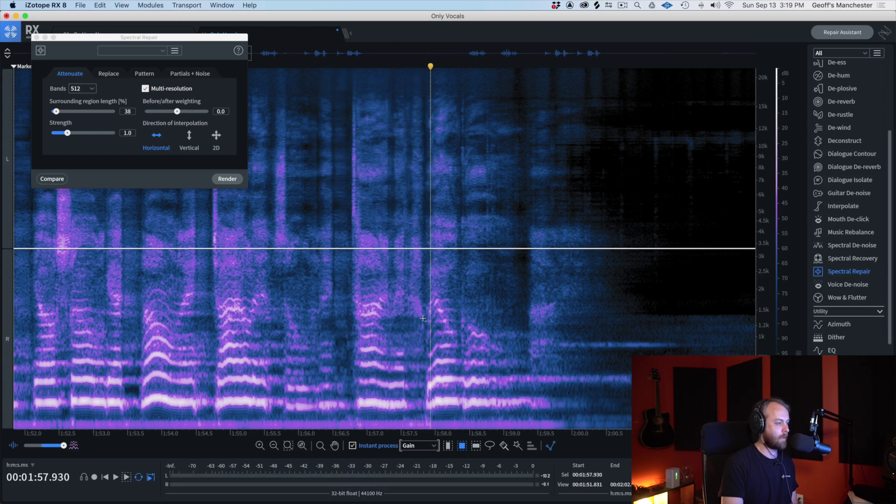
scroll(423, 319, "up", 3)
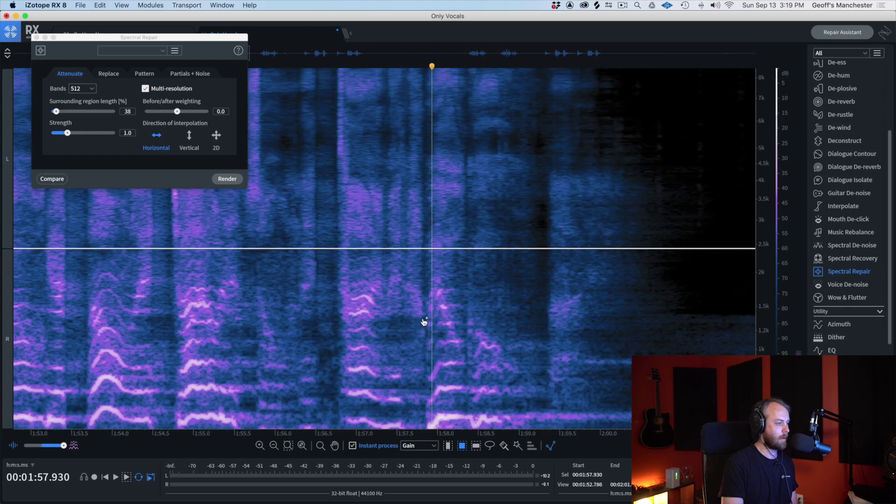
scroll(423, 322, "up", 2)
left_click(229, 289)
key("space")
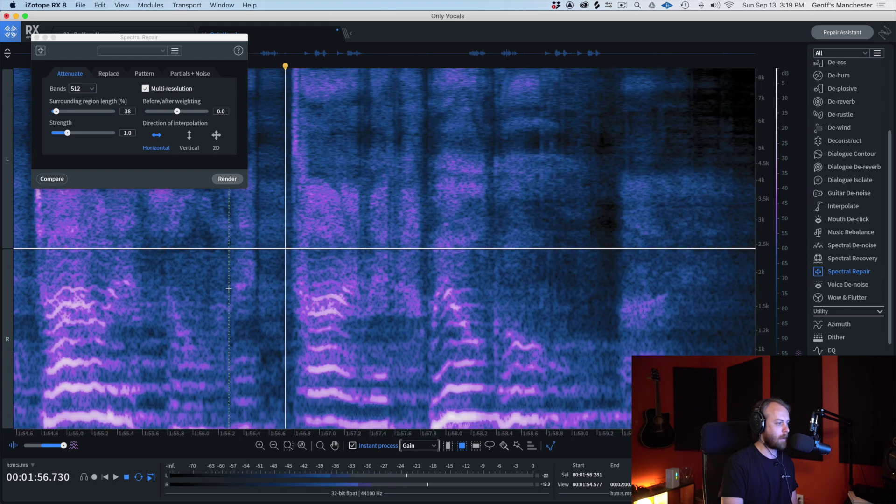
key("space")
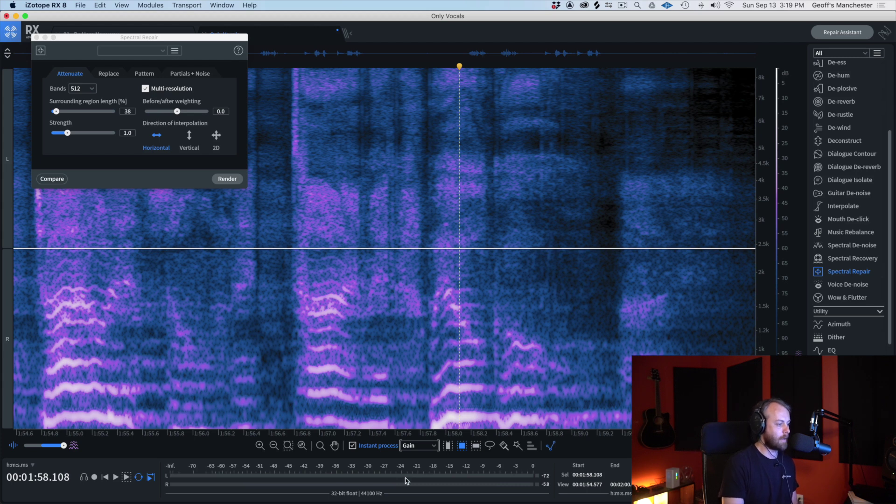
Step: Switch instant processing to Attenuate, apply it from about 1.2 kHz upward between about 1:57.62 and 1:57.85, and replay from about 1:56.85
left_click(412, 447)
left_click(414, 458)
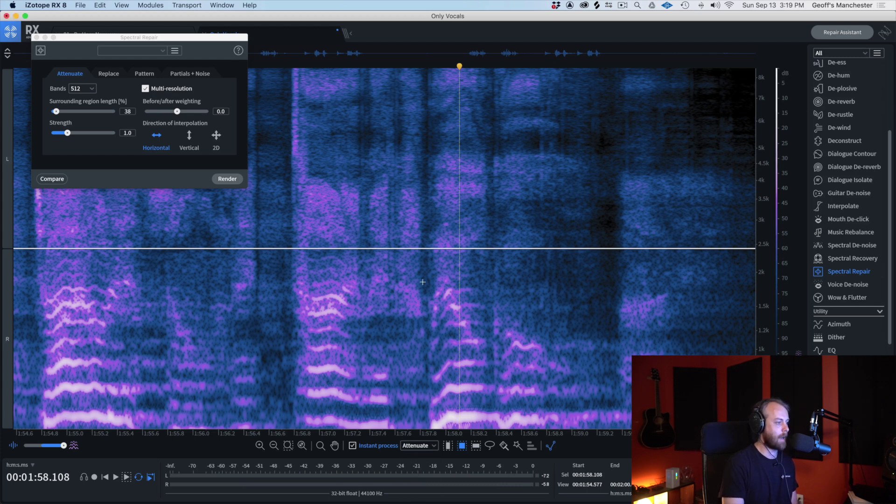
left_click_drag(426, 330, 397, 64)
left_click(300, 141)
key("space")
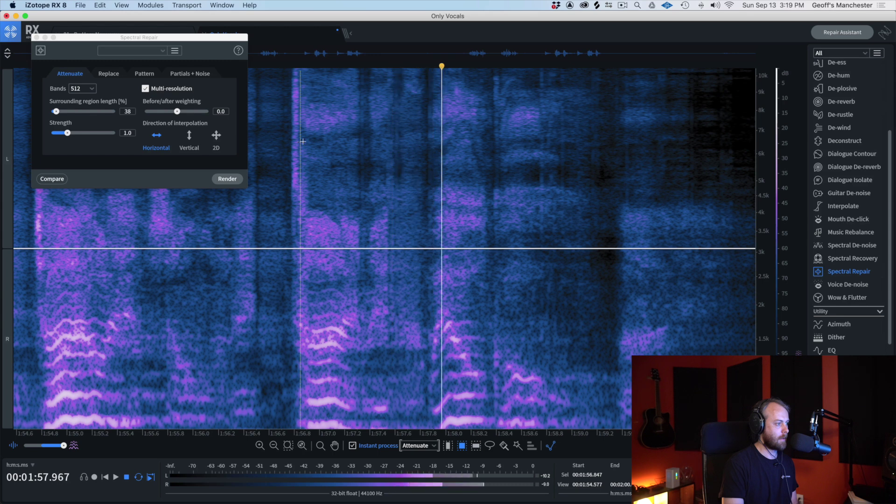
Step: Attenuate about 1.3 to 1.9 kHz in the gap from about 1:57.60 to 1:57.84, and replay from about 1:56.6
left_click_drag(424, 362, 394, 310)
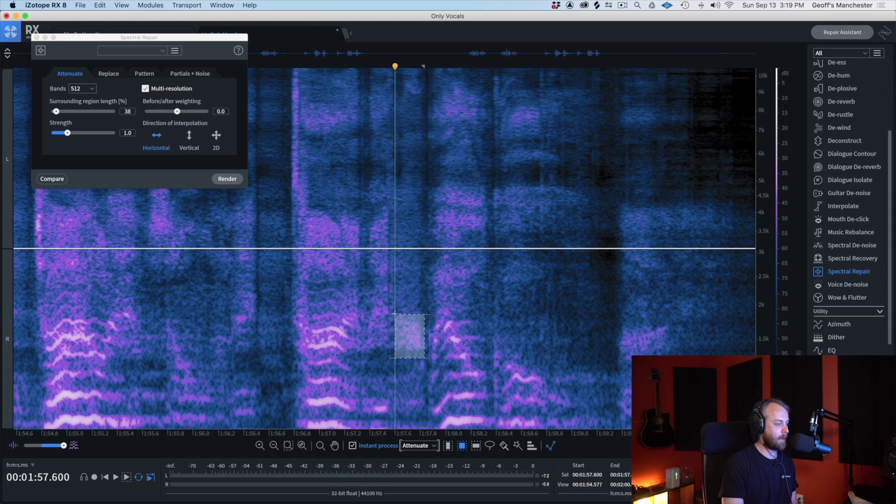
left_click(268, 269)
key("space")
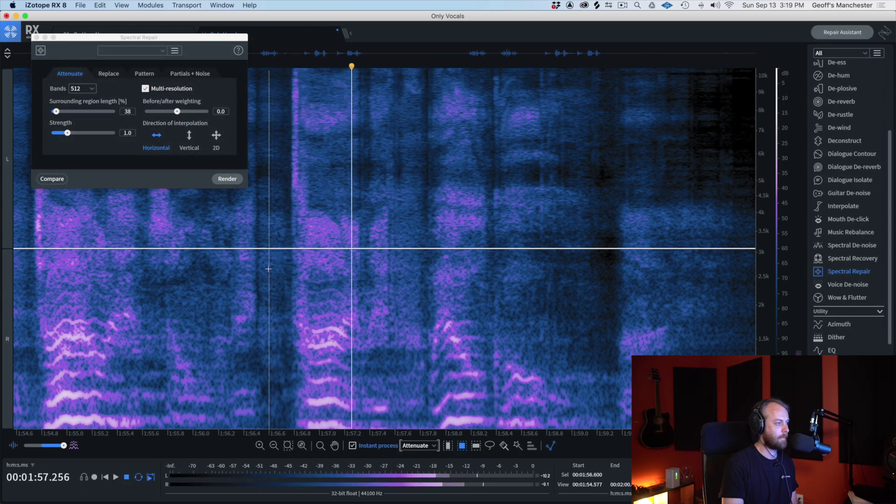
key("space")
Step: Examine the full frequency range around the gap and listen from about 1:57.02 and again from about 1:57.5
scroll(424, 217, "up", 3)
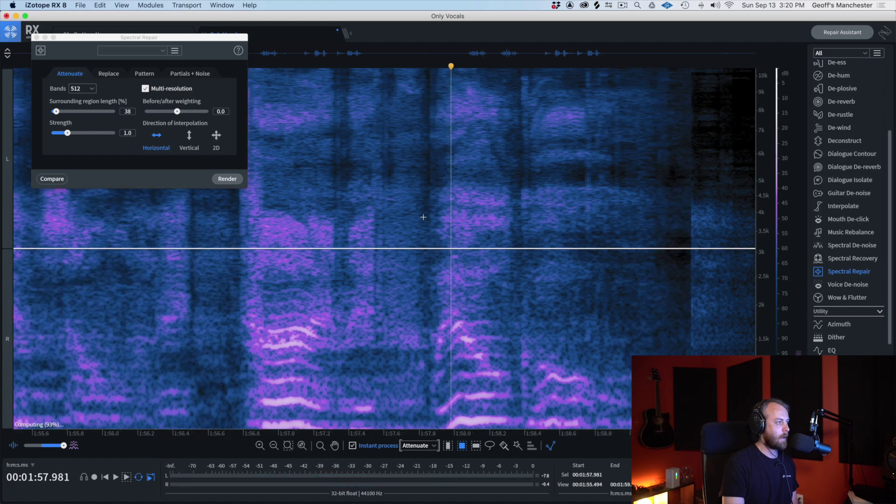
scroll(423, 217, "down", 5)
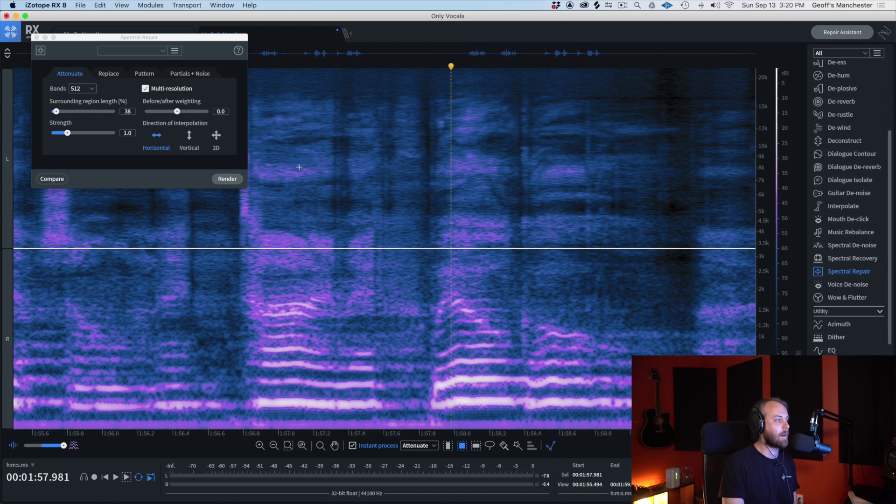
left_click(282, 131)
key("space")
key("space")
left_click(368, 280)
key("space")
Step: Attenuate about 1.3 to 2 kHz in the gap from about 1:57.58 to 1:57.84, and replay from about 1:57.0
left_click_drag(428, 321, 380, 292)
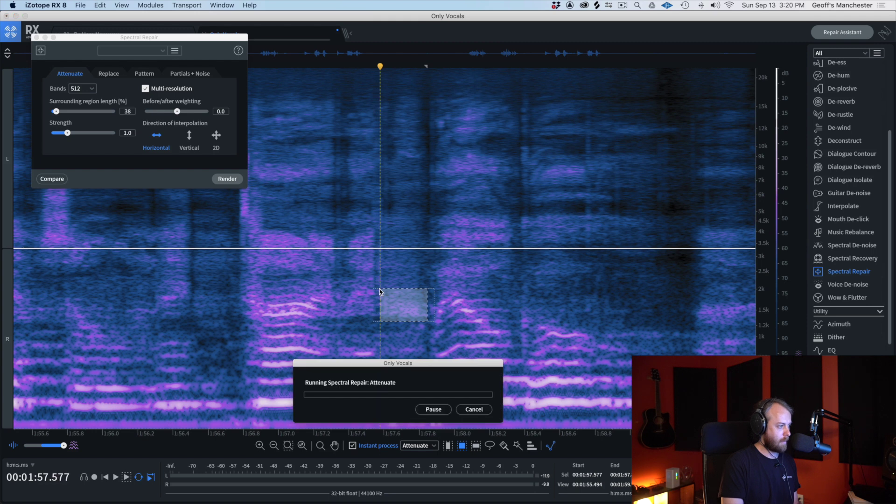
left_click(278, 284)
key("space")
key("space")
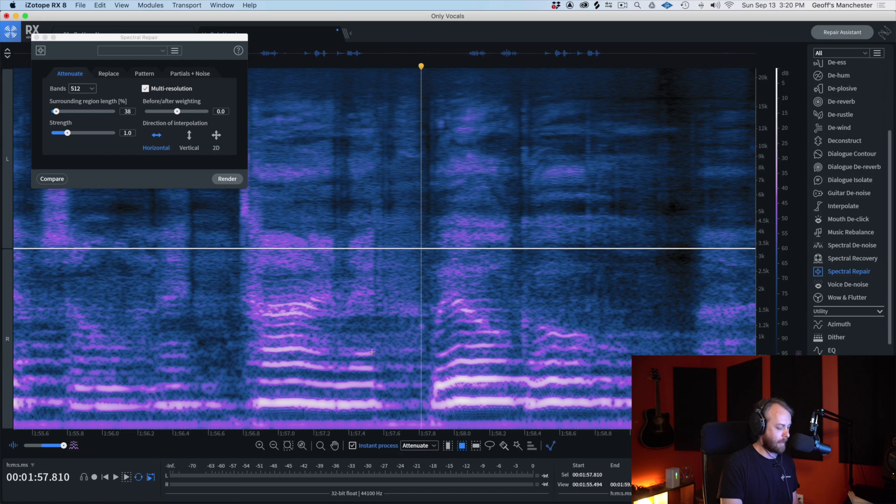
Step: Turn off instant processing and audition the gap's band up to about 2.5 kHz and its band at about 6 to 15 kHz
key("i")
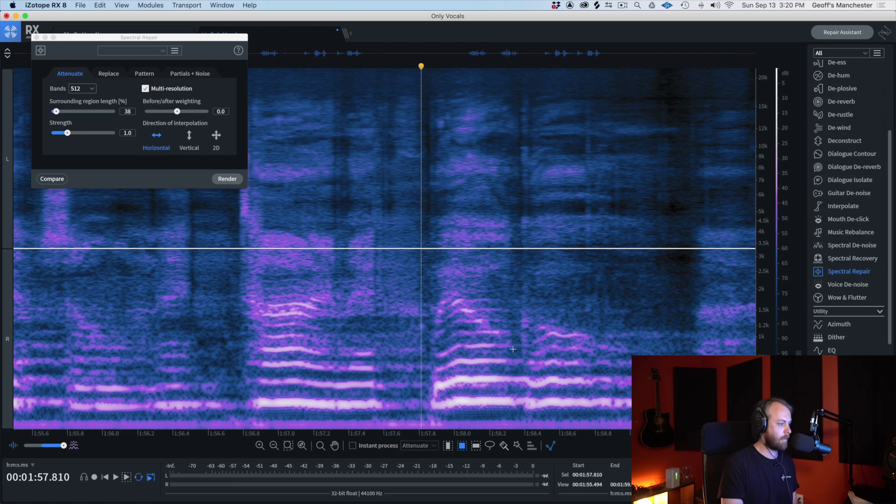
left_click_drag(431, 357, 375, 272)
key("space")
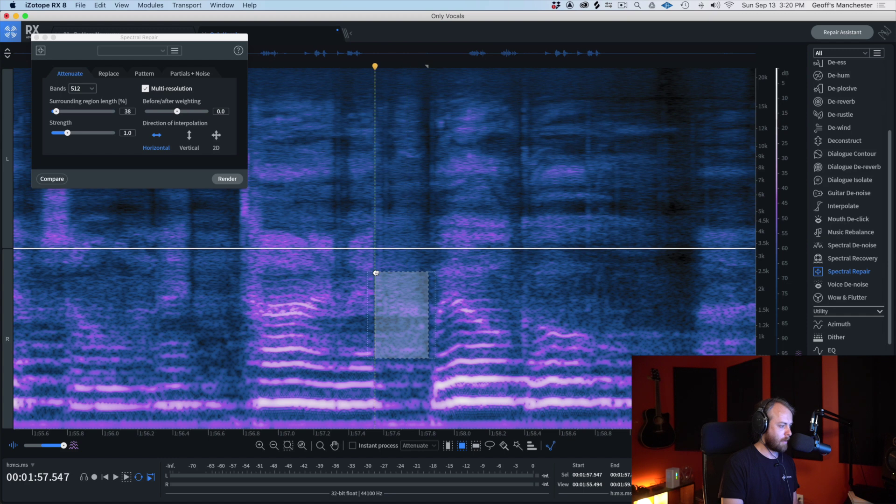
left_click_drag(395, 303, 408, 146)
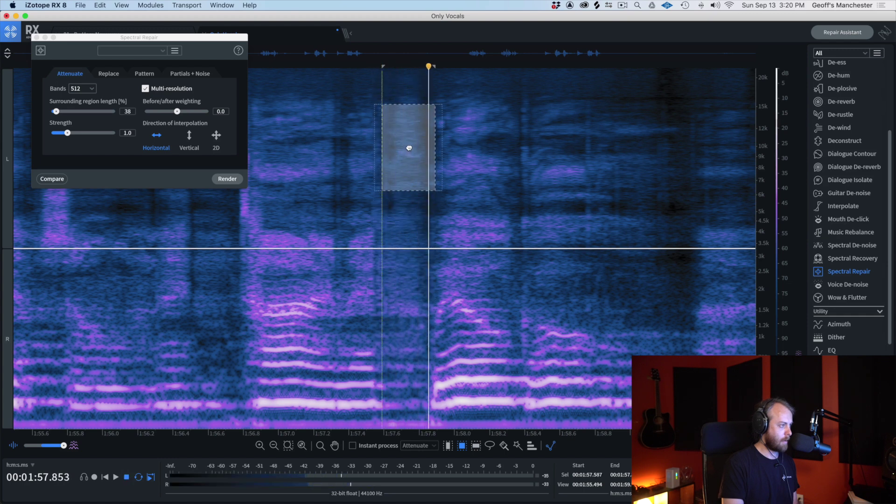
left_click(397, 145)
key("space")
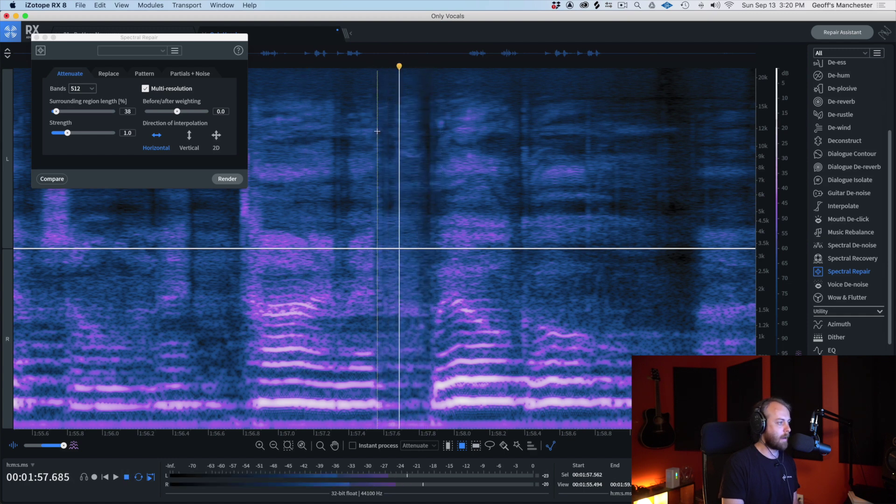
Step: Select about 8.5 to 10.5 kHz in the gap from about 1:57.65, and audition the passage from about 1:57.22
left_click_drag(423, 161, 392, 140)
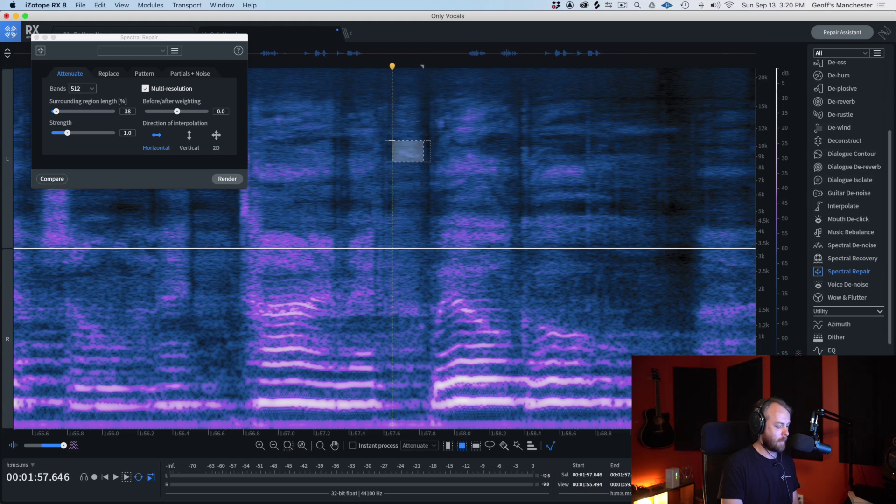
left_click(317, 128)
key("space")
key("space")
key("space")
Step: Turn instant Attenuate back on, select the gap's band above about 10 kHz, and replay from about 1:57.05 and 1:57.14
left_click_drag(424, 147, 385, 83)
left_click(287, 122)
key("space")
left_click(304, 311)
key("space")
key("space")
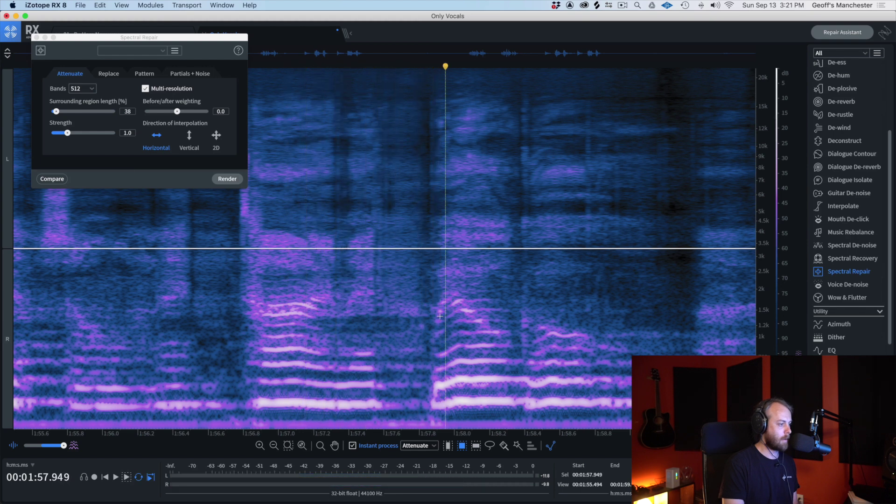
Step: Attenuate about 1.3 to 1.9 kHz twice in the gap from about 1:57.6 to 1:57.85, replaying from about 1:56.75 and 1:57.13
left_click_drag(424, 329, 379, 291)
left_click(332, 317)
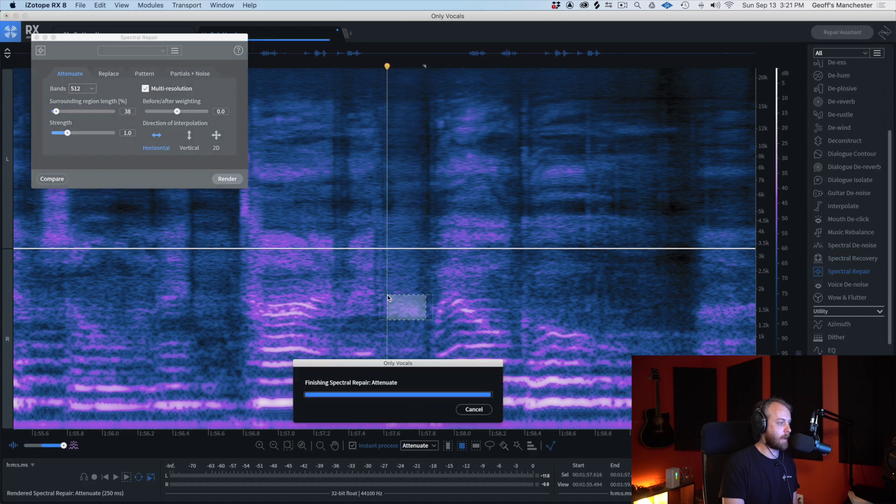
left_click(234, 277)
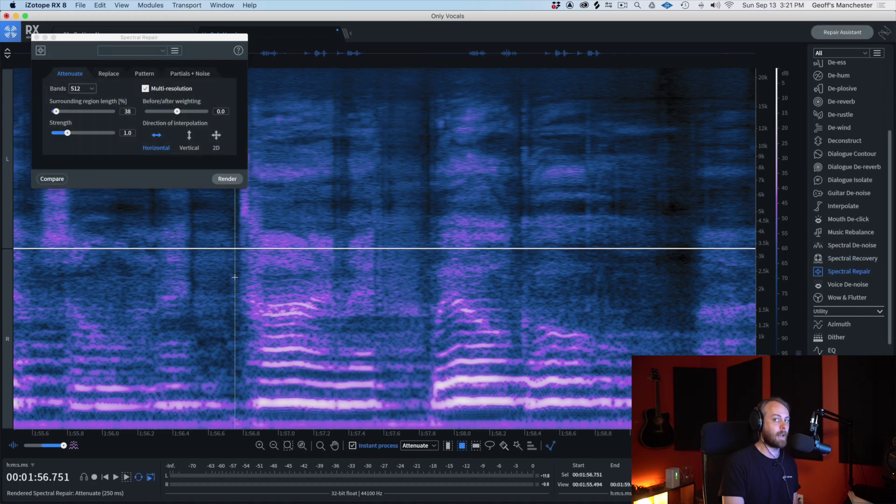
key("space")
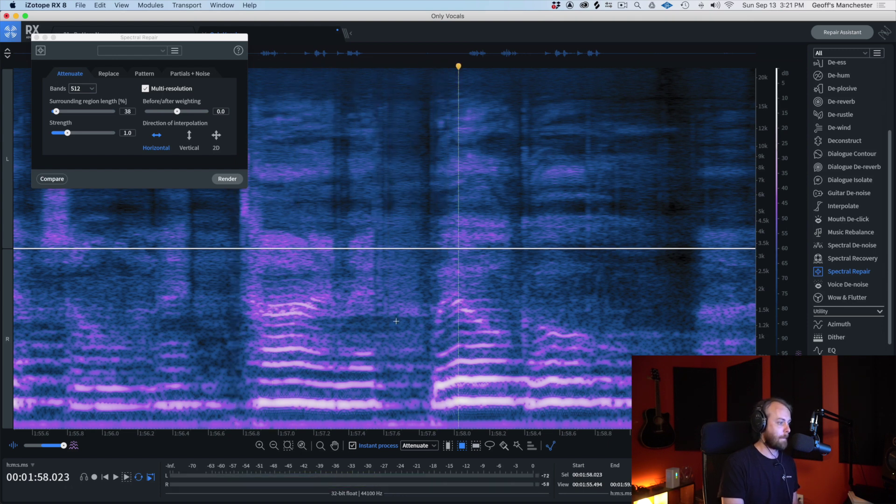
left_click_drag(431, 317, 383, 292)
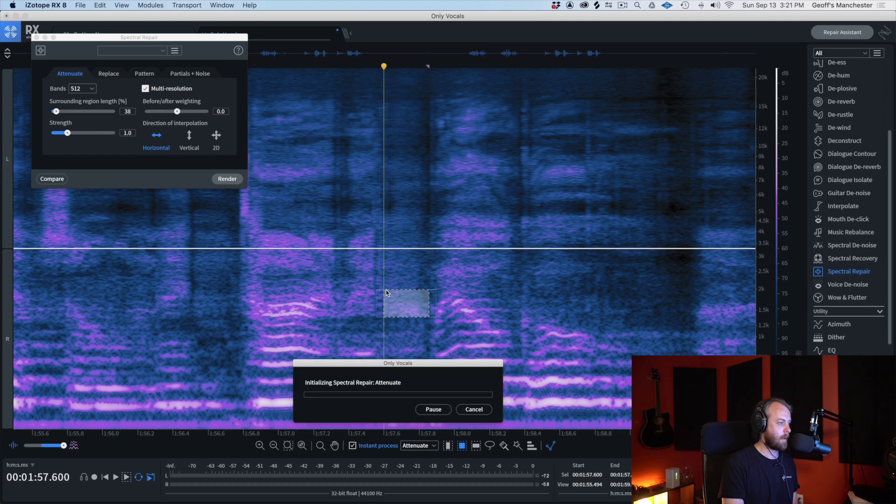
left_click(302, 251)
key("space")
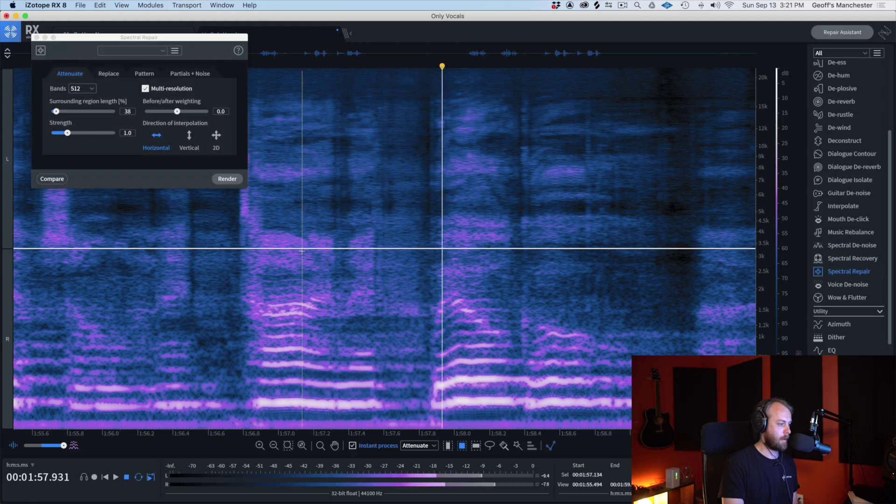
Step: Attenuate about 2 to 4.5 kHz in the gap from about 1:57.62 to 1:57.83, and replay from about 1:57.0
left_click_drag(425, 291, 386, 219)
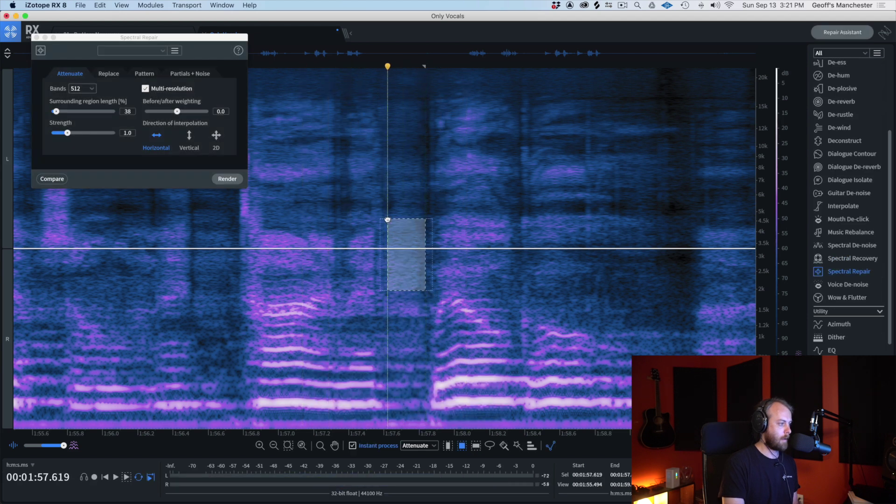
left_click(277, 162)
key("space")
key("space")
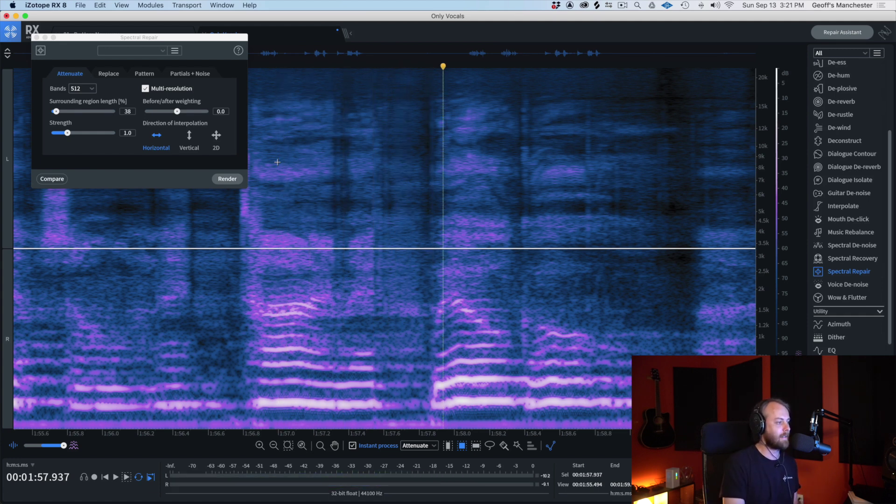
Step: Attenuate the low harmonics in the gap from about 1:57.55 to 1:57.84, and replay from about 1:56.71 and 1:57.23
left_click(384, 392)
left_click_drag(417, 398, 418, 398)
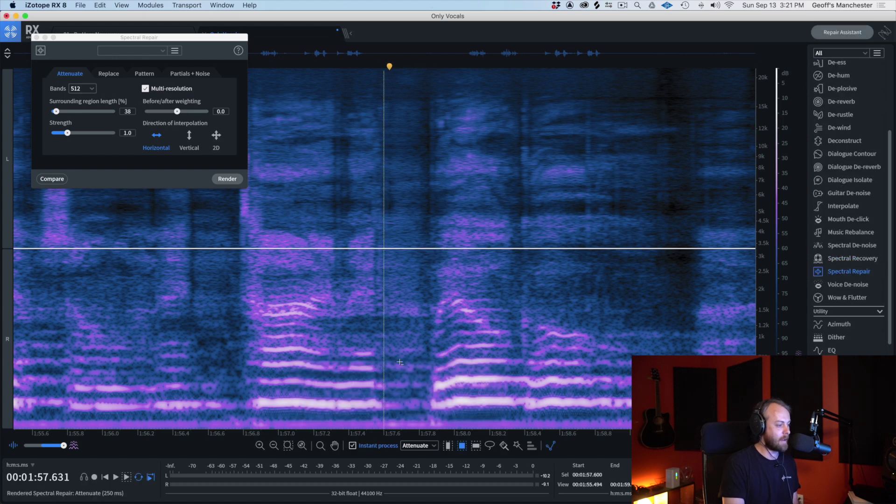
scroll(400, 362, "up", 3)
left_click_drag(384, 384, 423, 394)
left_click_drag(377, 353, 427, 397)
left_click(228, 280)
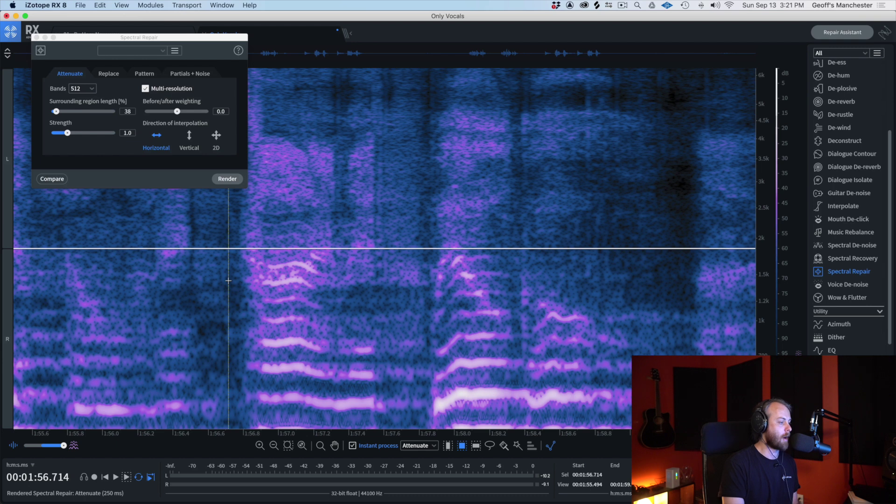
key("space")
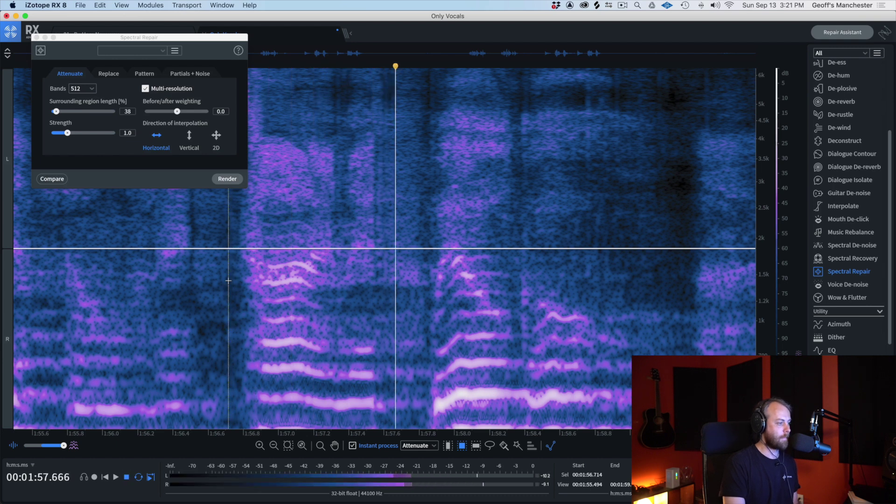
key("space")
scroll(282, 301, "down", 5)
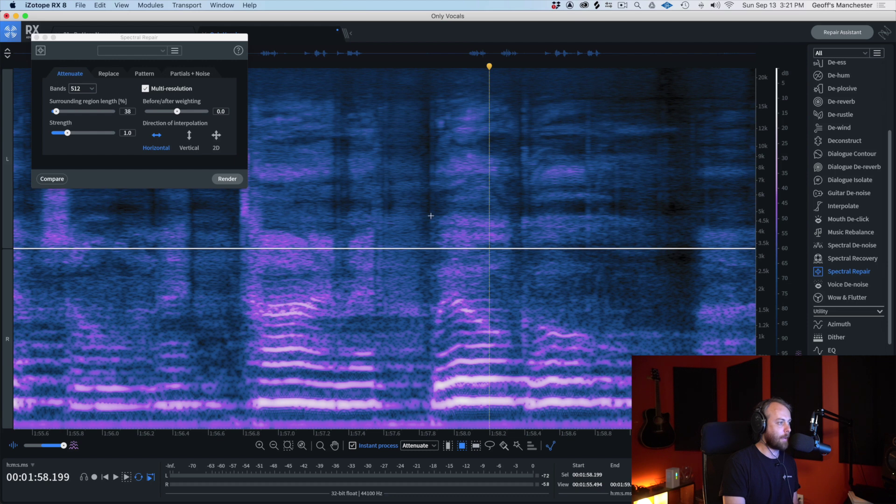
left_click(317, 136)
key("space")
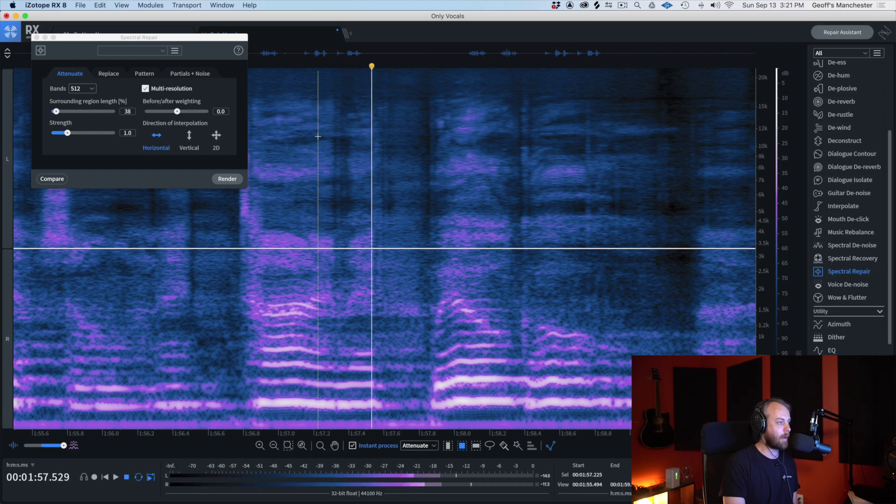
key("space")
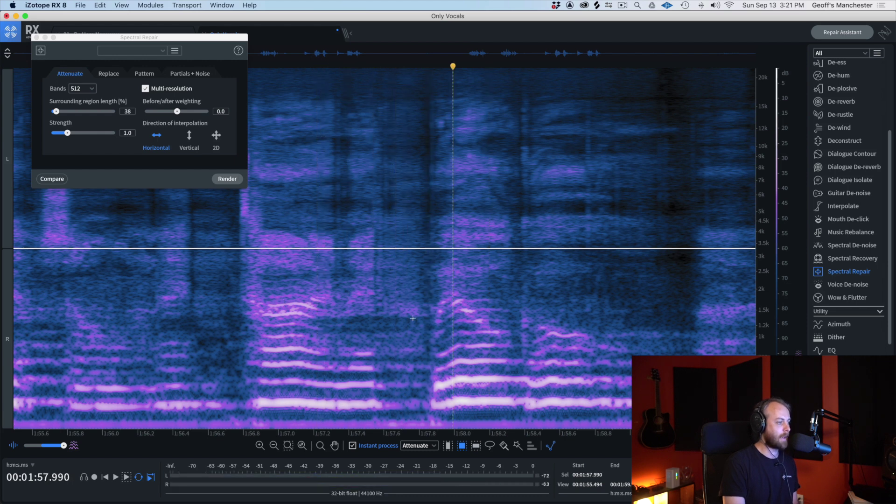
Step: Switch instant processing to Gain, try brushing it over the gap's patch at about 1.3 to 1.9 kHz, and replay from about 1:56.4
left_click(434, 445)
left_click(422, 489)
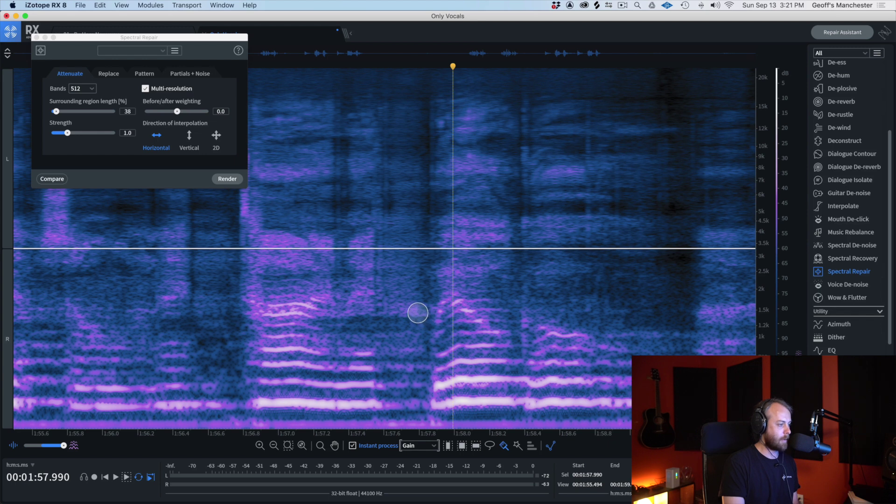
left_click_drag(426, 314, 393, 301)
left_click(173, 302)
key("space")
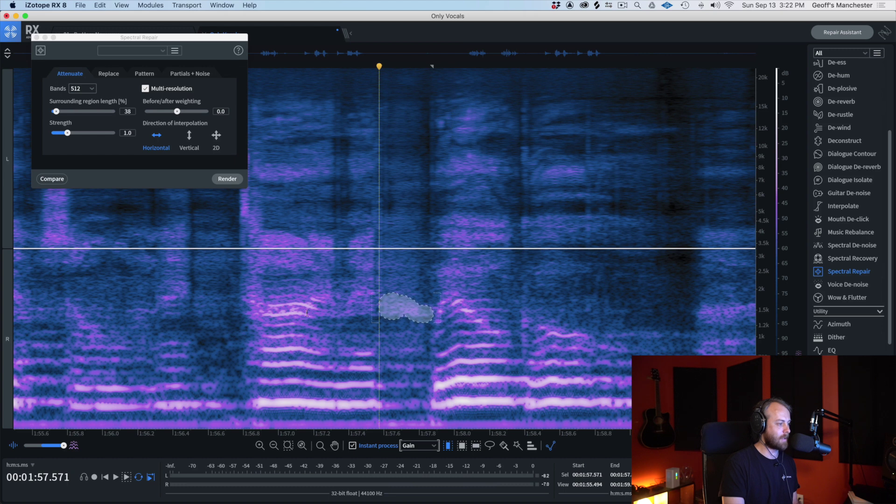
left_click(307, 313)
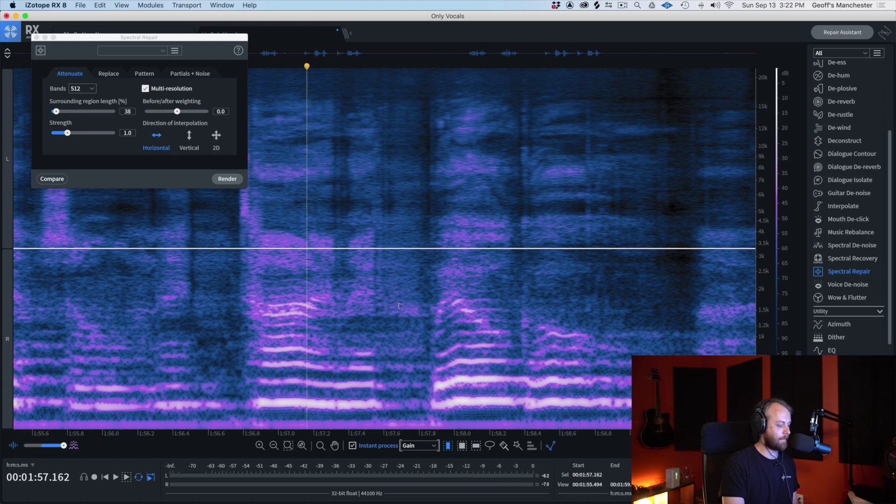
Step: Apply instant Gain to a rectangle at about 1.2 to 1.9 kHz from about 1:57.58 to 1:57.86, and replay from about 1:57.12
key("r")
left_click(383, 295)
left_click_drag(381, 295, 431, 327)
left_click(300, 297)
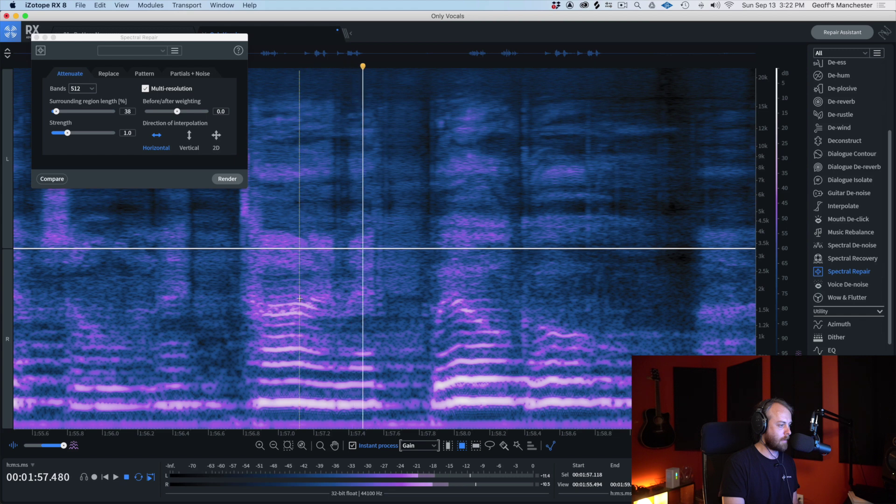
Step: Stop playback and undo the last Gain edit in the gap, returning the playhead to about 1:57.1
key("space")
key("super+z")
left_click(300, 297)
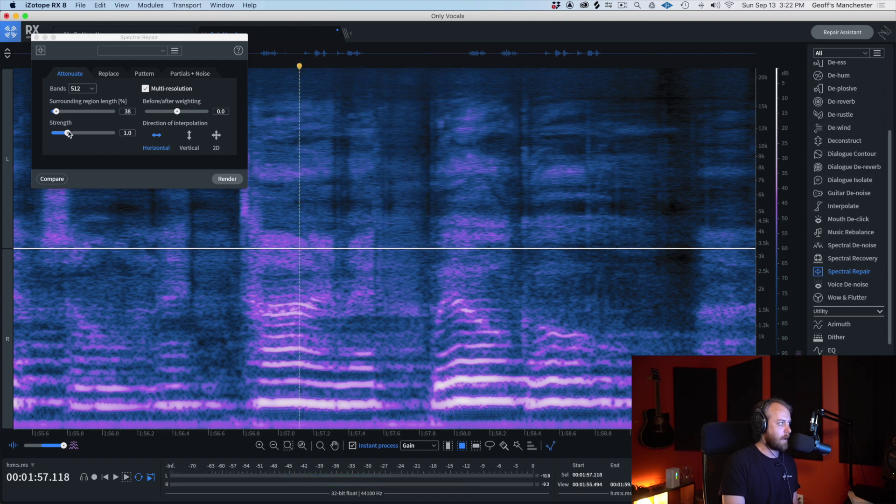
Step: Set the Spectral Repair Attenuate strength to 2.2 and switch instant processing to Attenuate
left_click_drag(67, 133, 87, 133)
left_click(419, 446)
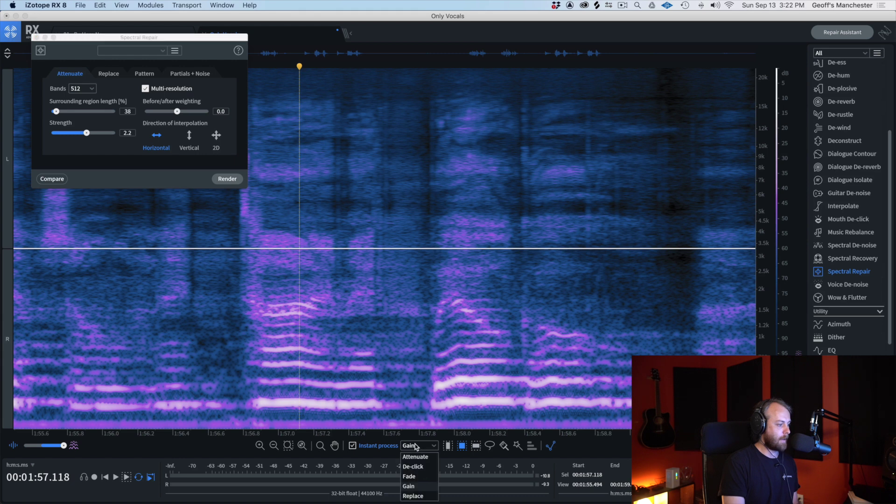
left_click(419, 458)
Step: Attenuate about 1.3 to 1.8 kHz in the gap from about 1:57.58 to 1:57.85, and replay from about 1:56.94
mouse_move(381, 297)
left_mouse_down()
mouse_move(427, 322)
mouse_move(410, 316)
left_mouse_up()
left_click(427, 322)
left_click(419, 320)
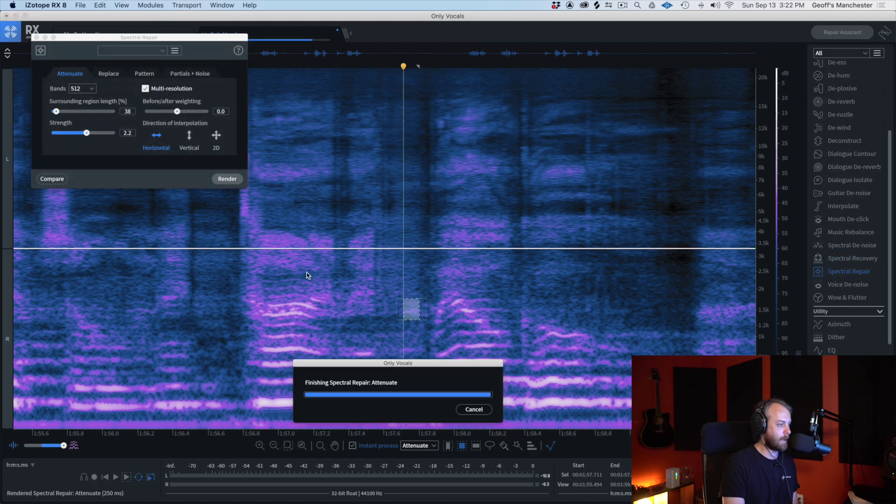
left_click(267, 281)
key("space")
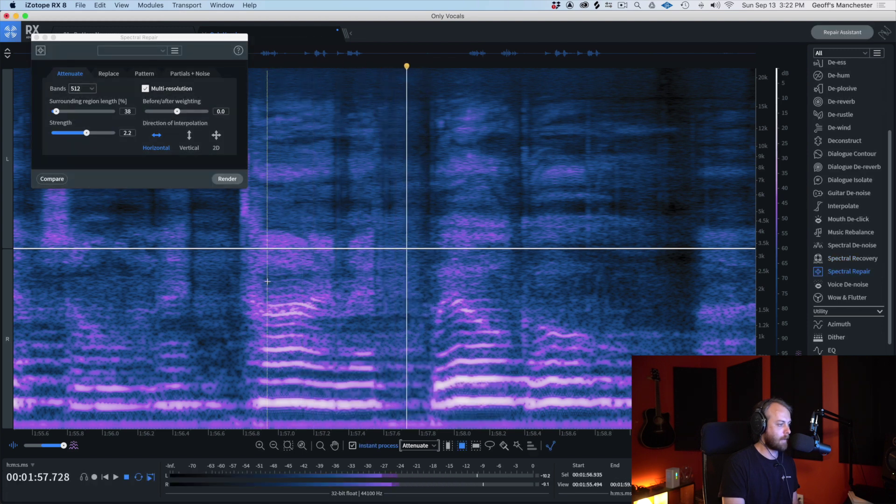
key("space")
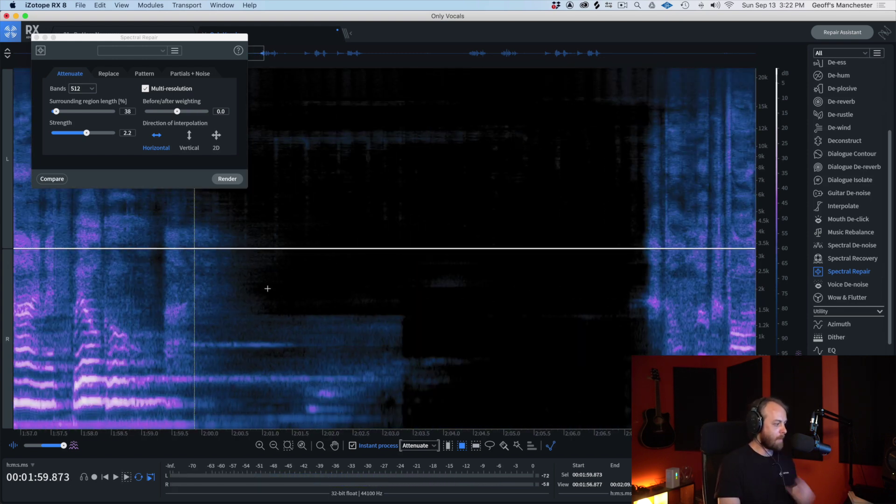
Step: Close Spectral Repair, switch to 01 - Be Here Now.wav and play the original mix from about 1:22.2
scroll(267, 282, "down", 2)
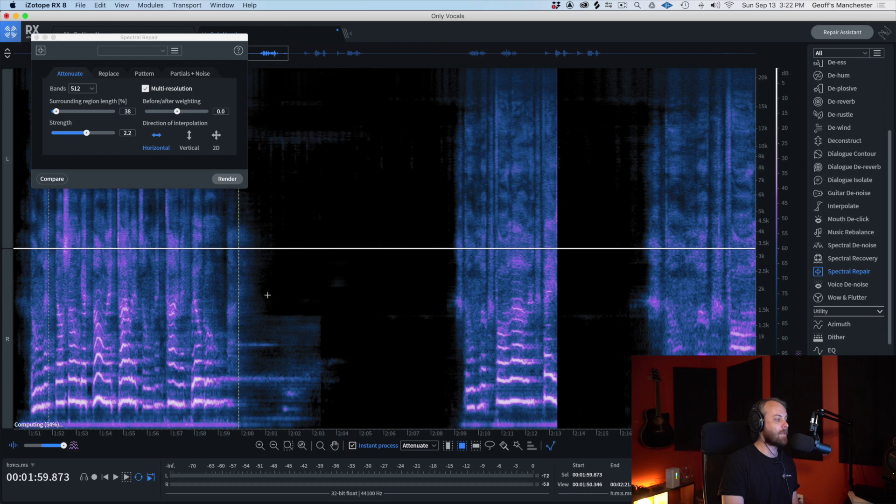
scroll(268, 295, "left", 2)
scroll(40, 390, "left", 1)
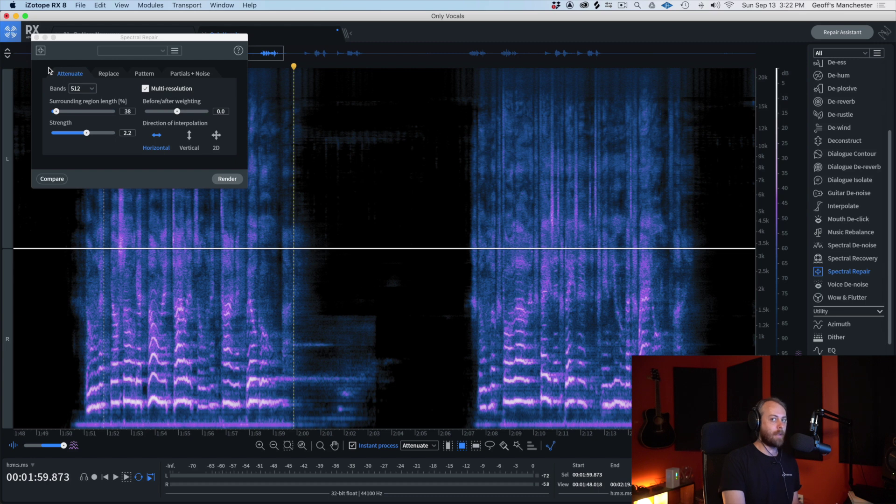
left_click(38, 38)
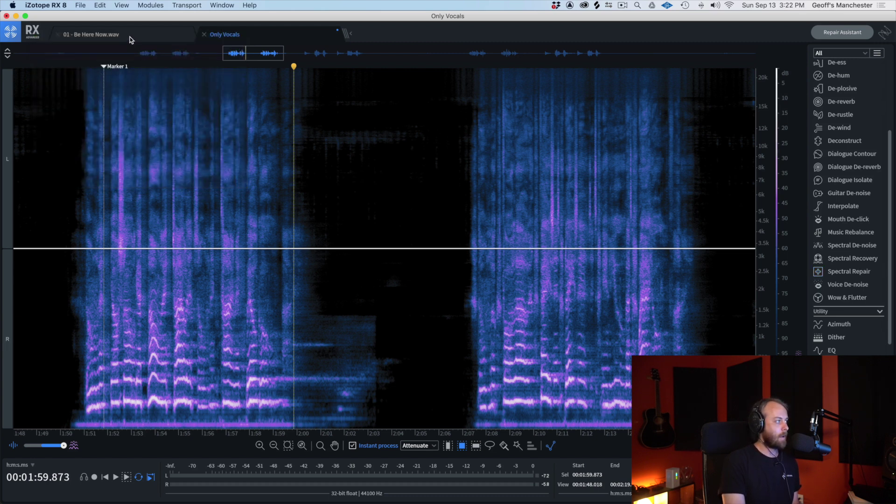
left_click(130, 37)
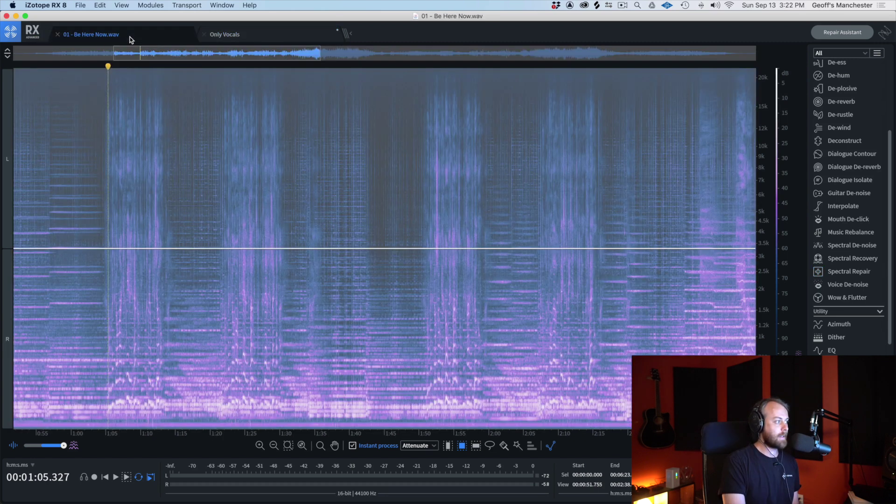
left_click(225, 274)
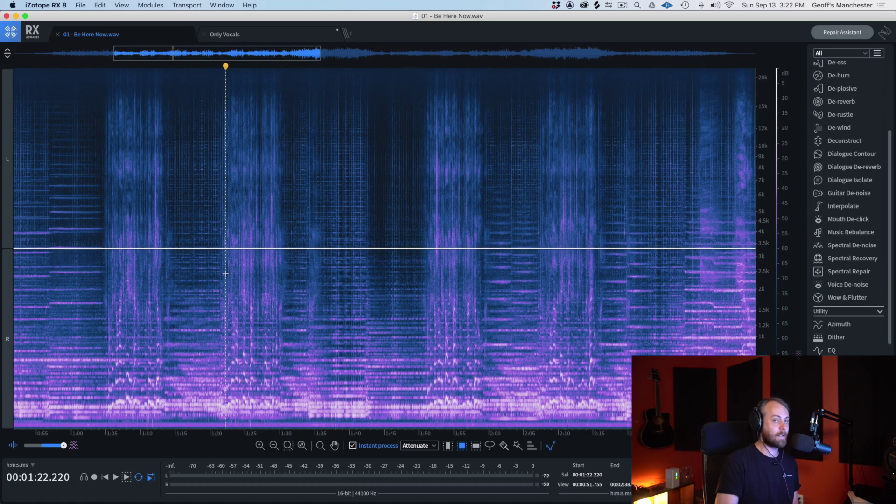
key("space")
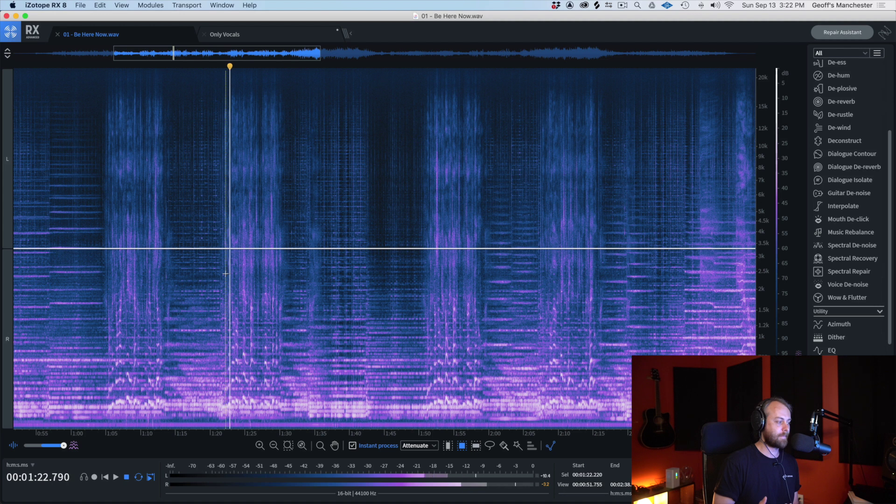
key("space")
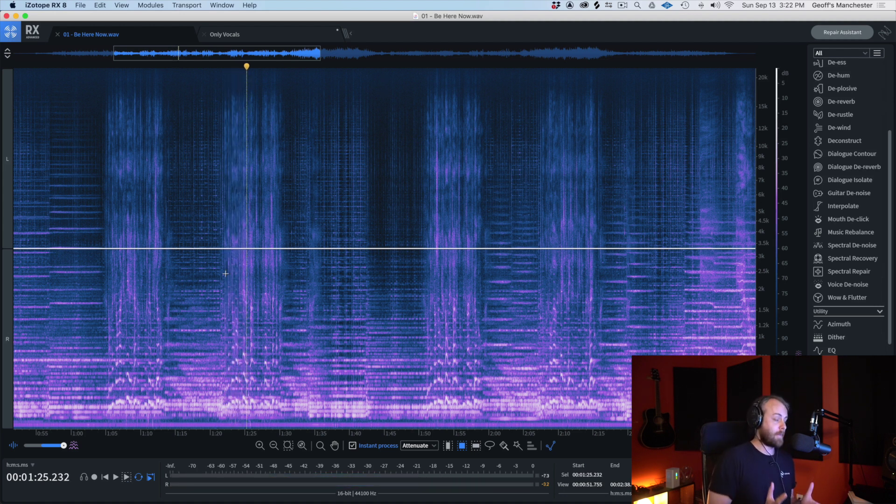
Step: Select the entire Only Vocals file and copy it to the clipboard
left_click(267, 32)
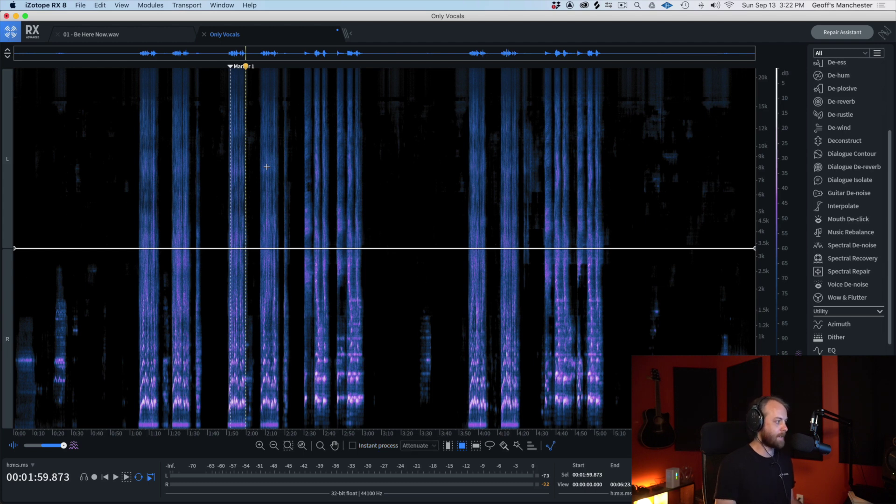
key("super+a")
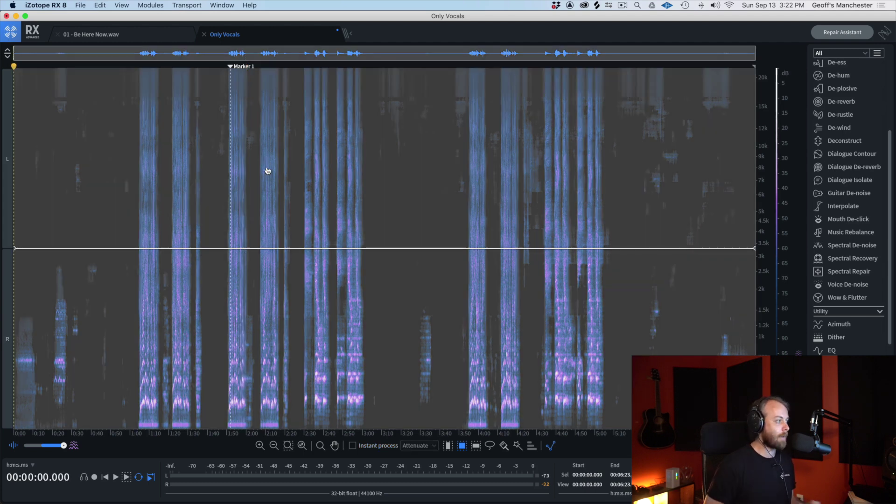
key("super+c")
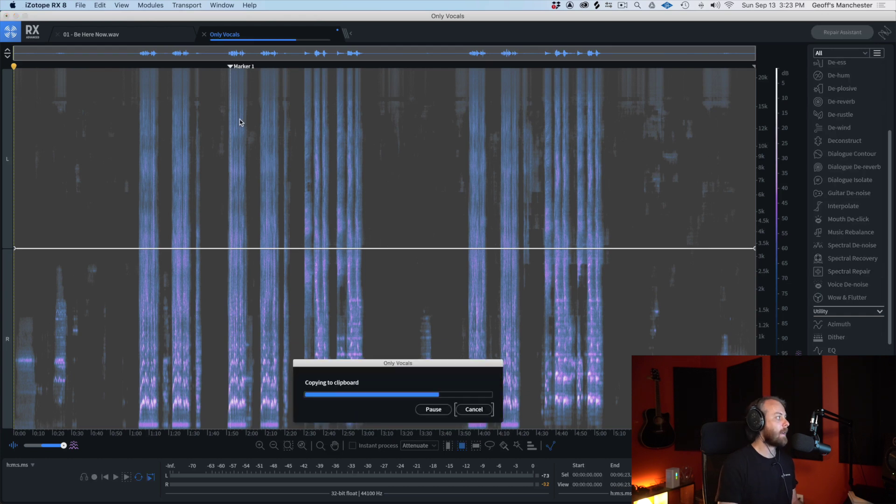
Step: Try to paste the copied vocals into 01 - Be Here Now.wav using Invert and Mix
left_click(153, 41)
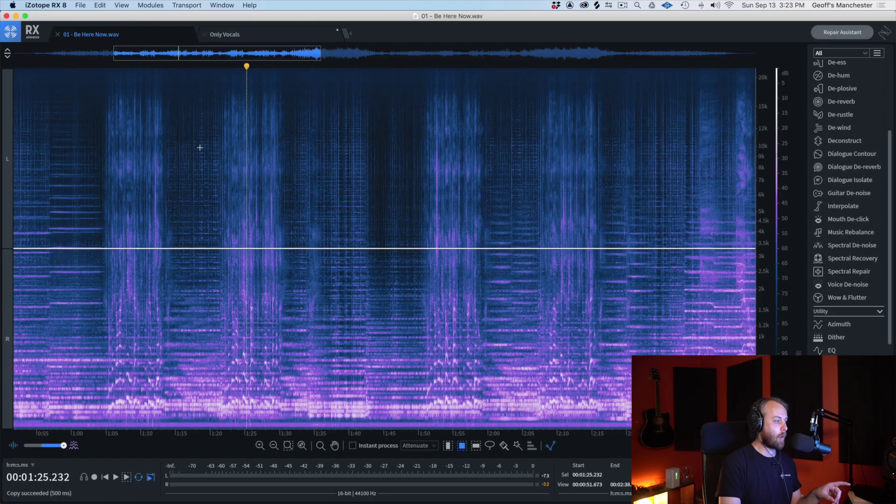
scroll(200, 146, "down", 5)
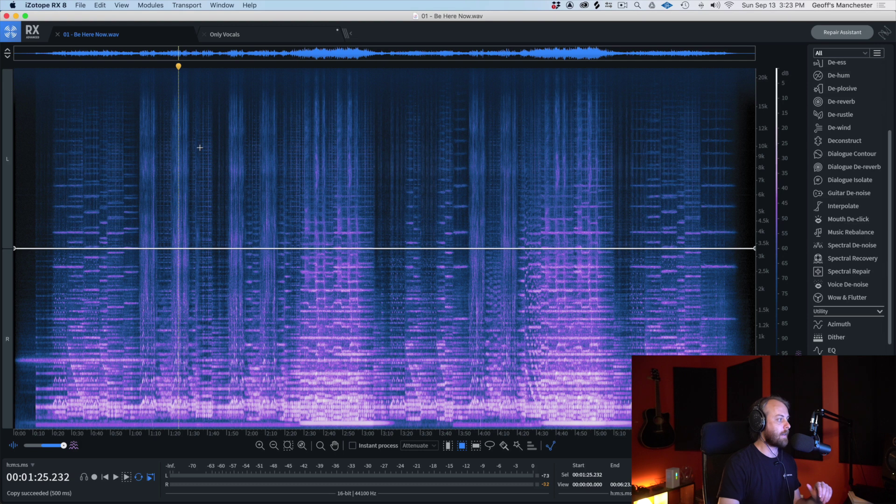
right_click(199, 147)
mouse_move(260, 237)
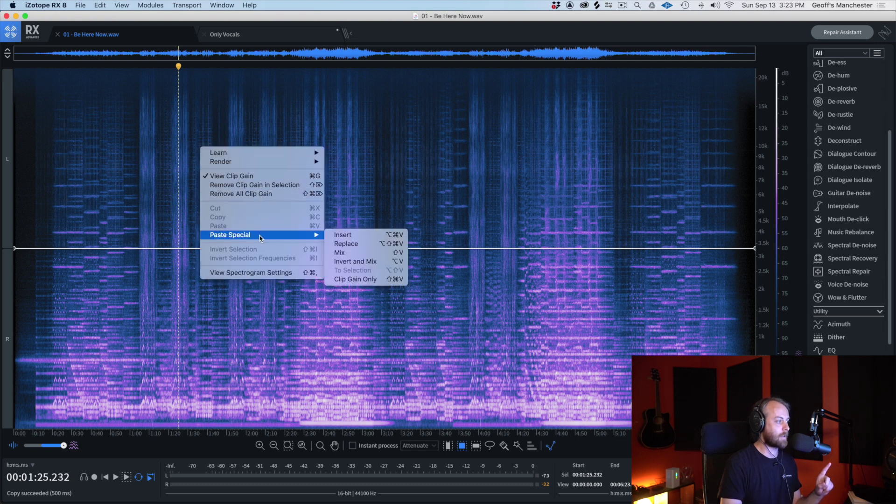
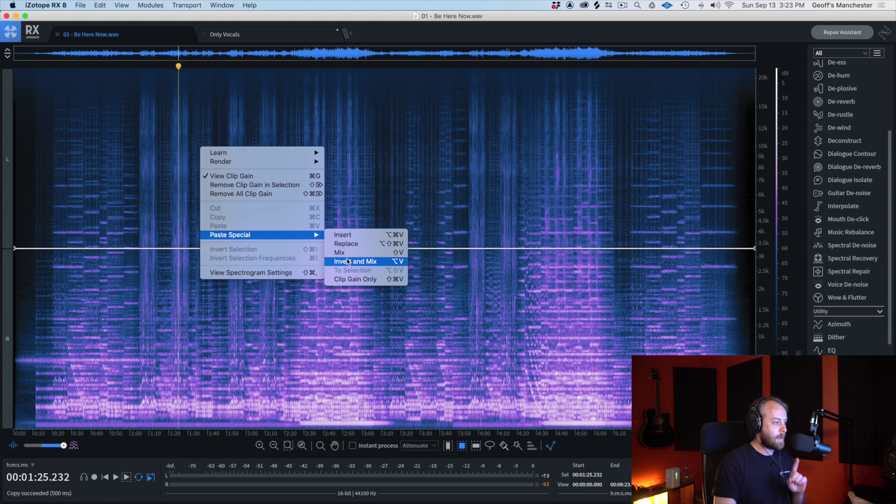
left_click(348, 262)
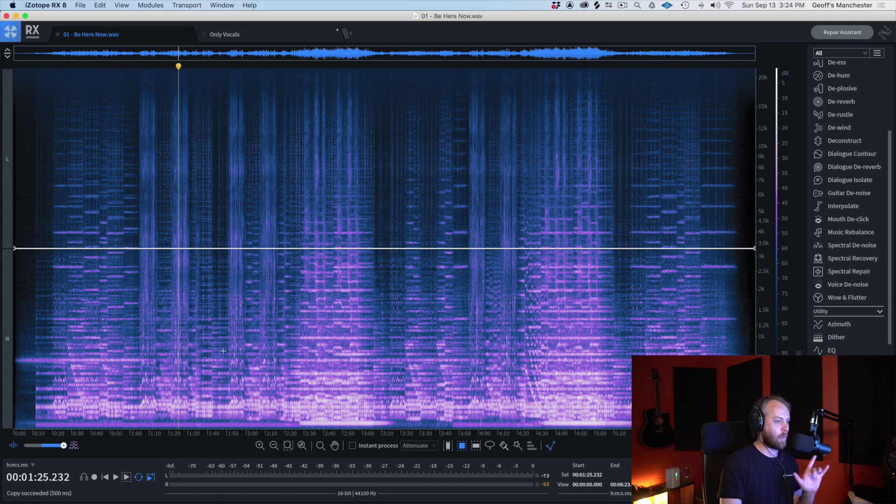
Step: Render Music Rebalance on 01 - Be Here Now.wav with vocal gain at -Inf and bass, percussion and other at 0 dB
left_click(840, 234)
left_click(339, 269)
left_click_drag(338, 211, 338, 253)
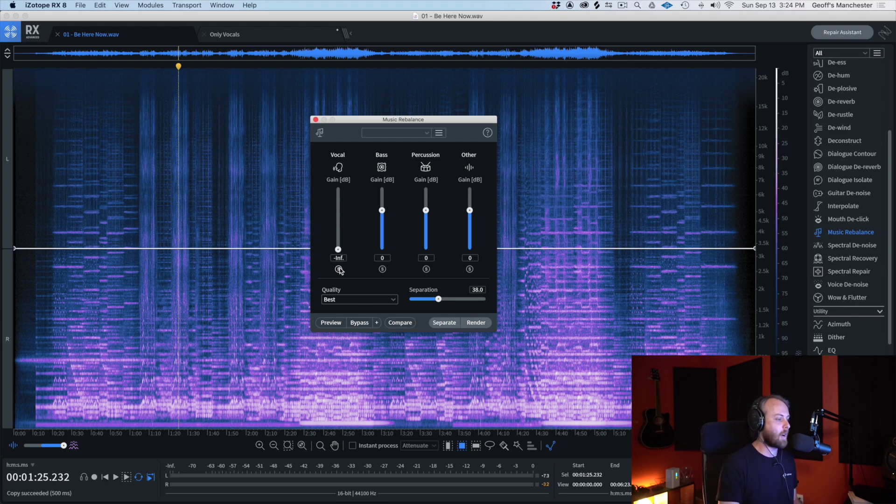
left_click(484, 323)
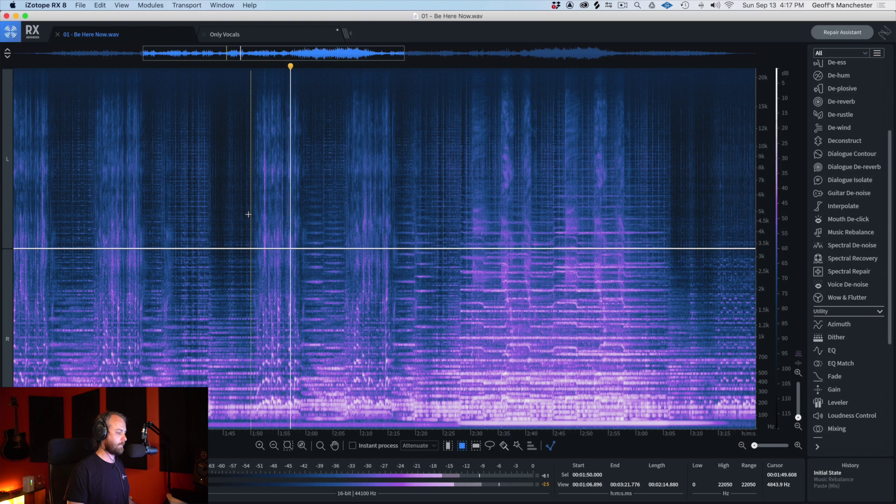
Step: Redo the Music Rebalance edit on 01 - Be Here Now.wav and play the instrumental from about 1:49.6
key("super+shift+z")
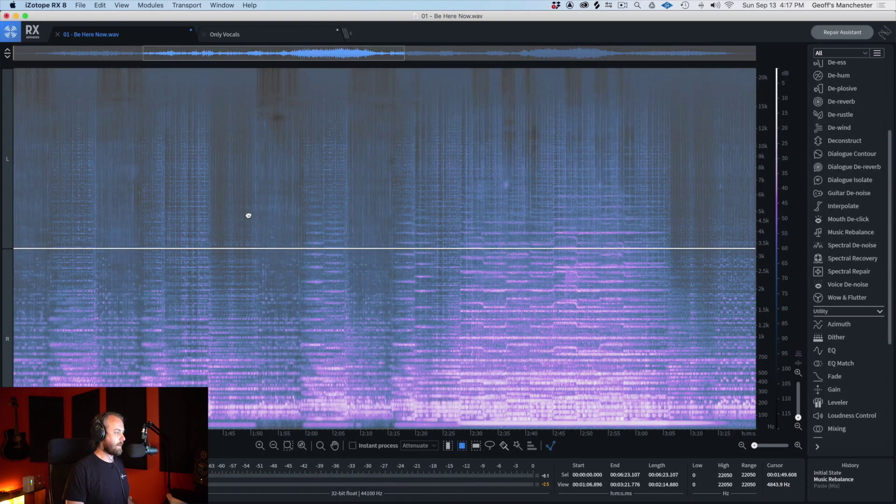
left_click(249, 214)
key("space")
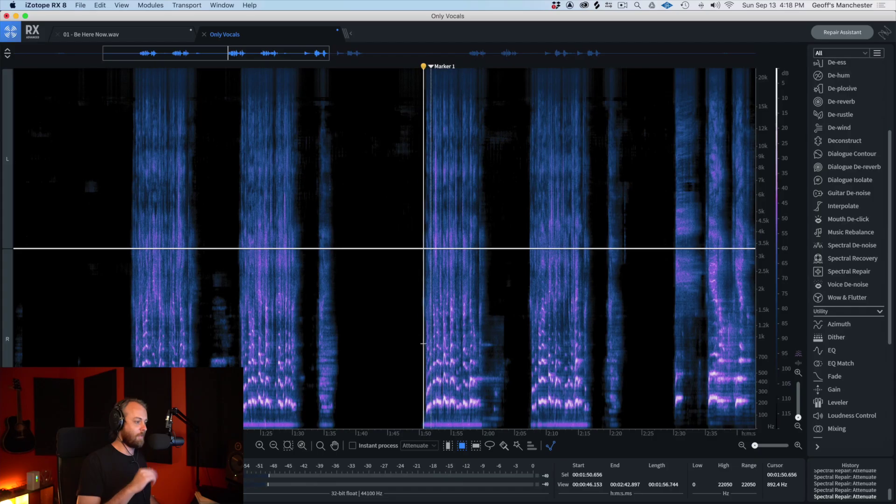
Step: Play Only Vocals from about 1:50.66, and copy the entire file to the clipboard
key("space")
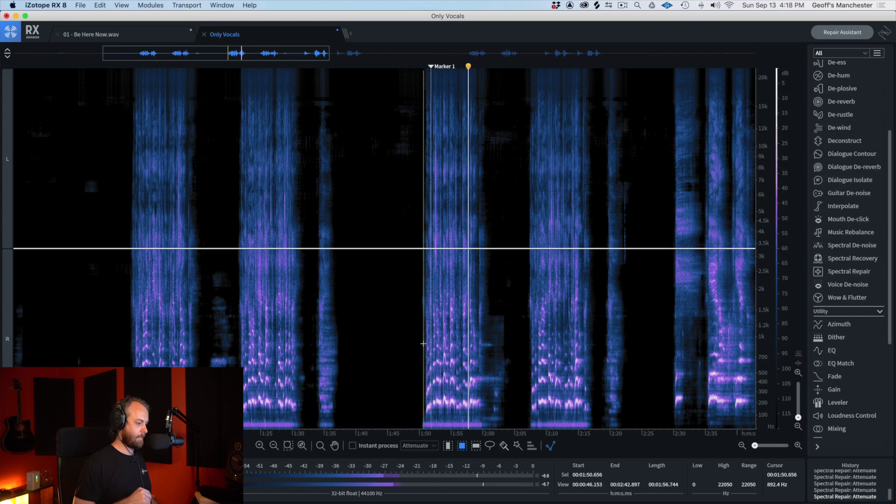
key("space")
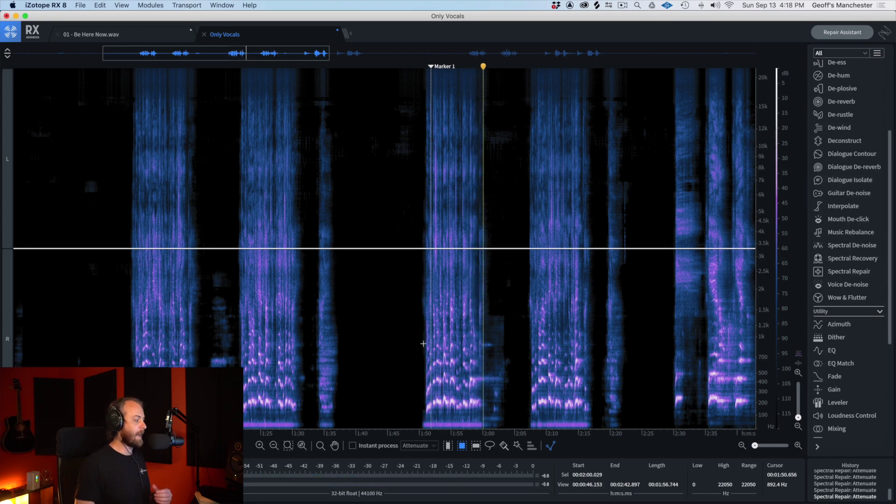
scroll(423, 344, "down", 5)
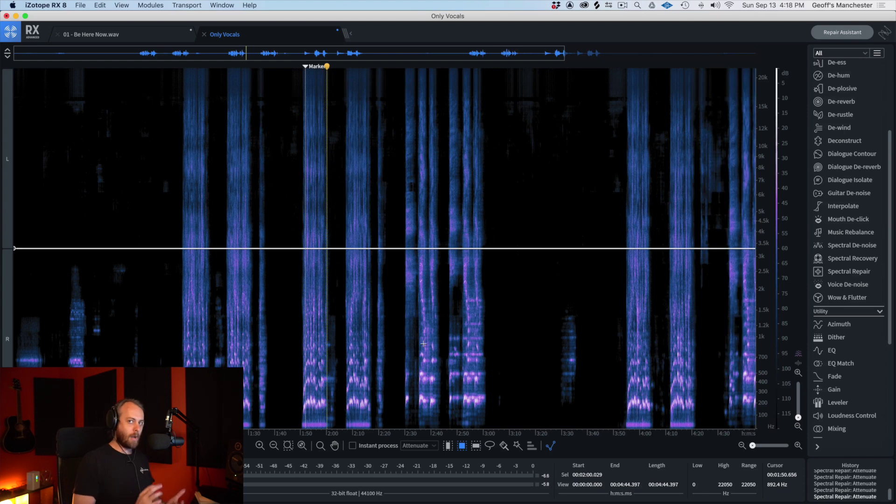
scroll(423, 344, "down", 4)
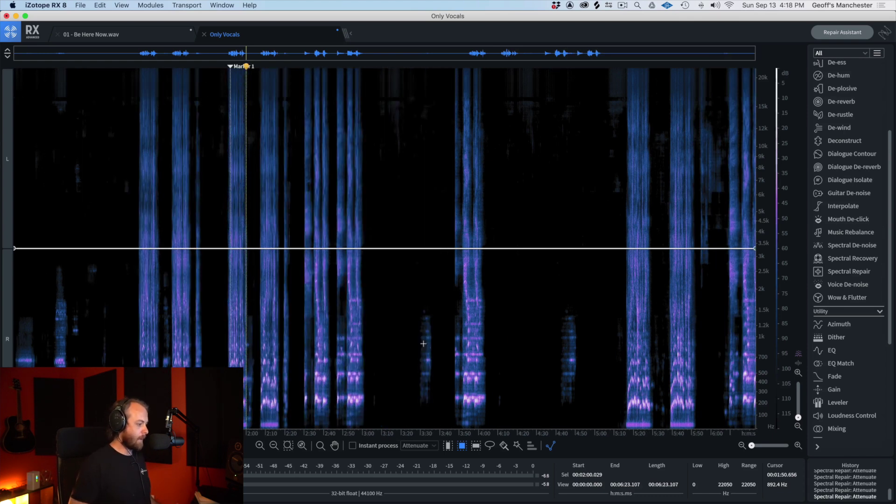
key("super+a")
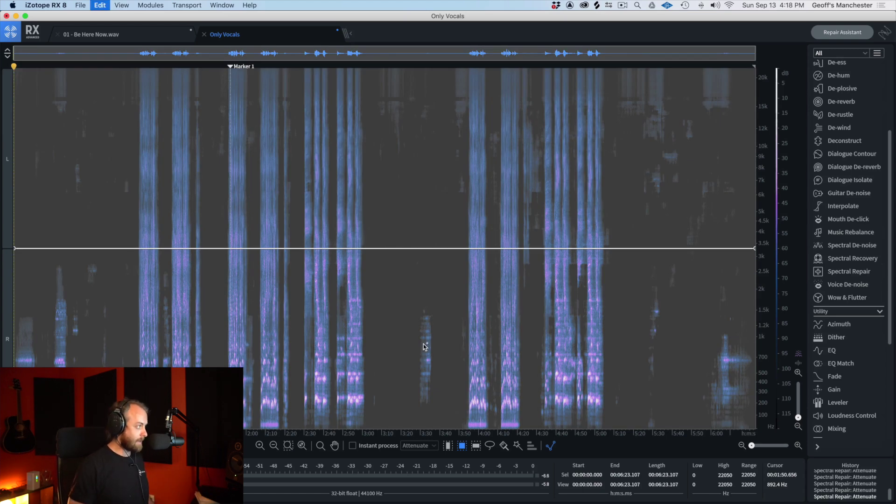
key("super+c")
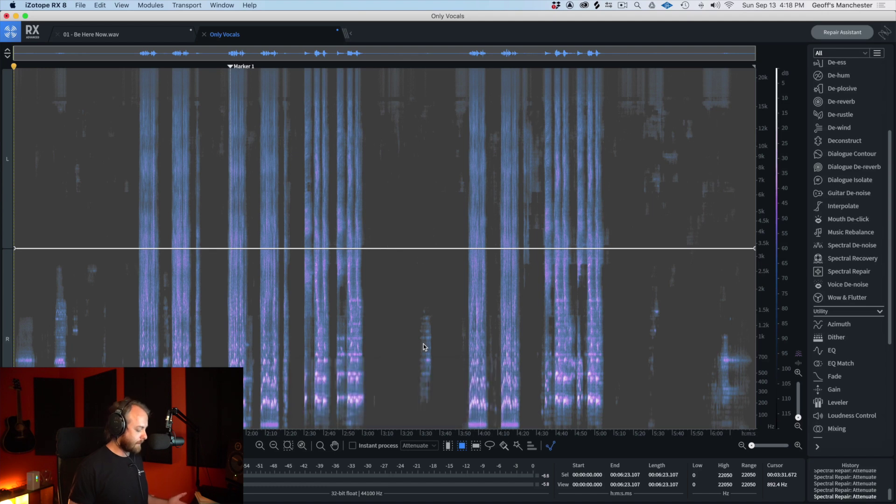
Step: Select all of 01 - Be Here Now.wav and paste the copied vocals into it with the Mix paste option
left_click(131, 36)
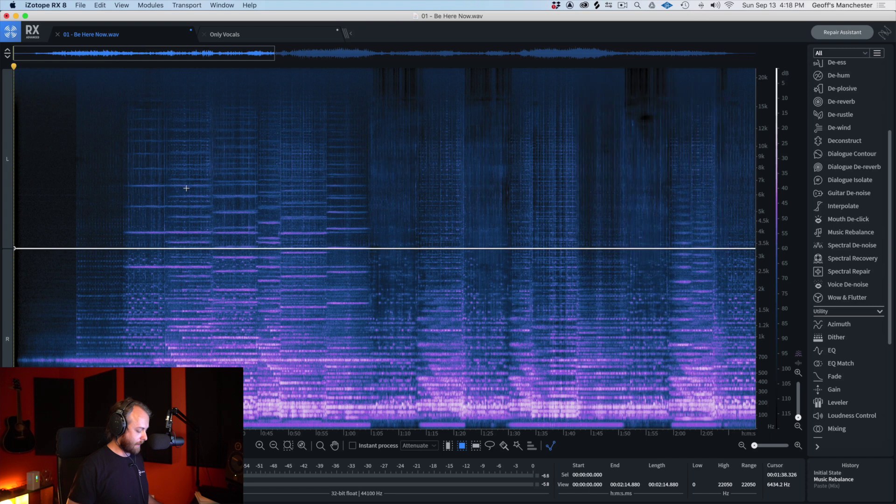
key("super+a")
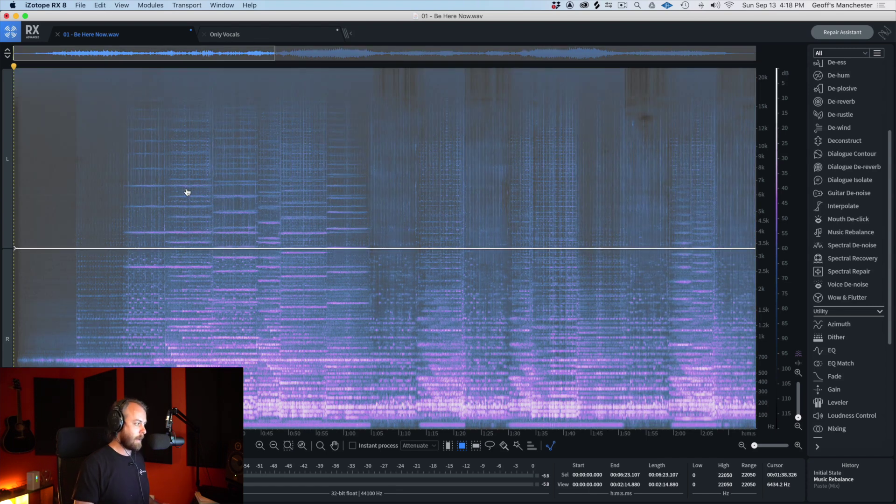
right_click(187, 192)
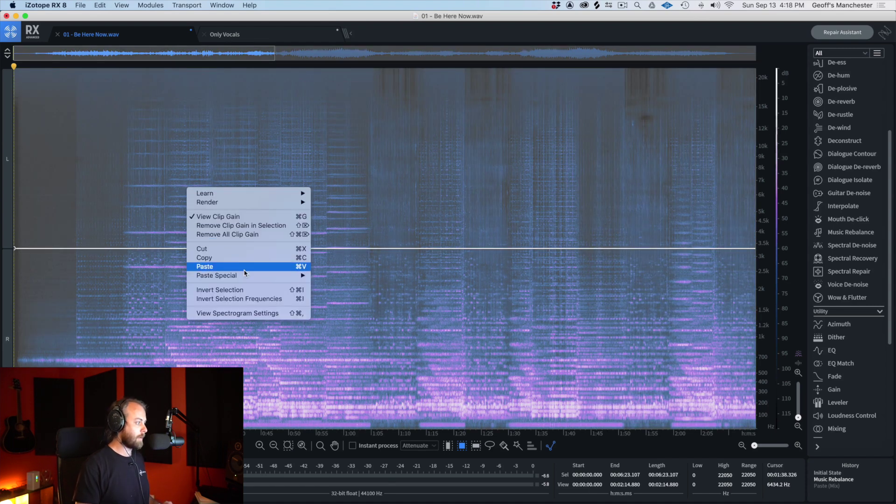
mouse_move(244, 276)
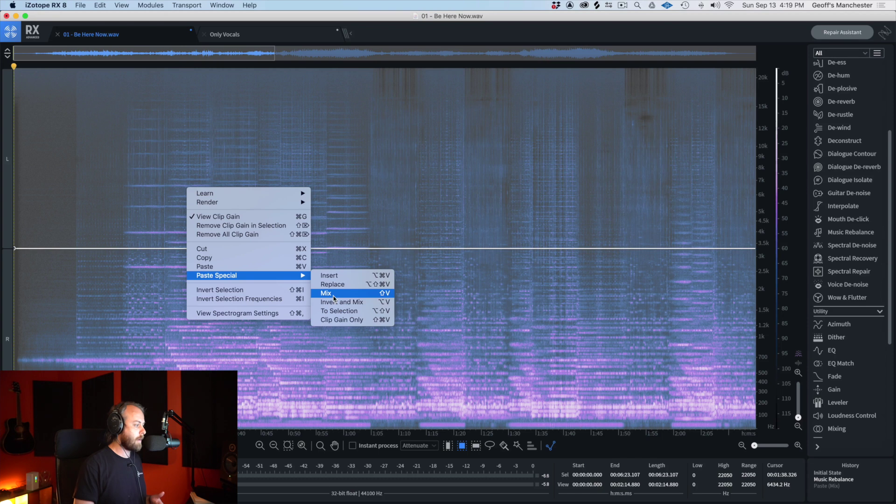
left_click(333, 297)
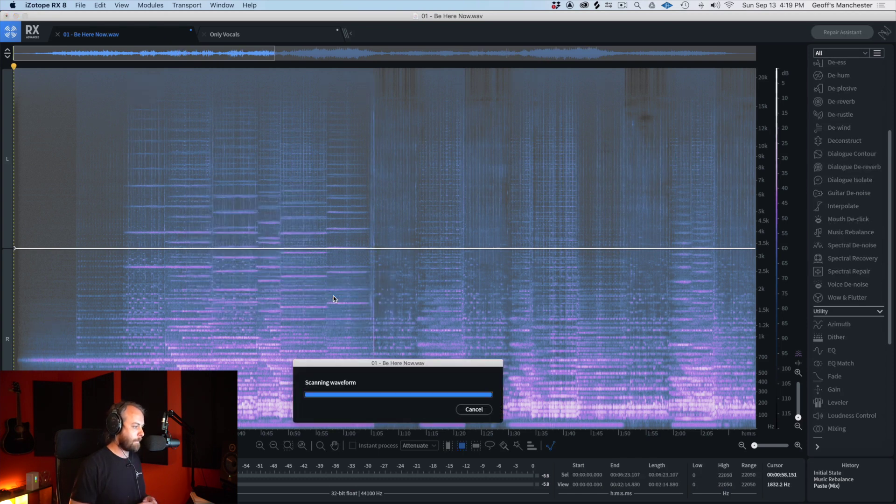
Step: Place the playhead just before the first vocal section of 01 - Be Here Now.wav, with the whole file in view
scroll(333, 298, "down", 5)
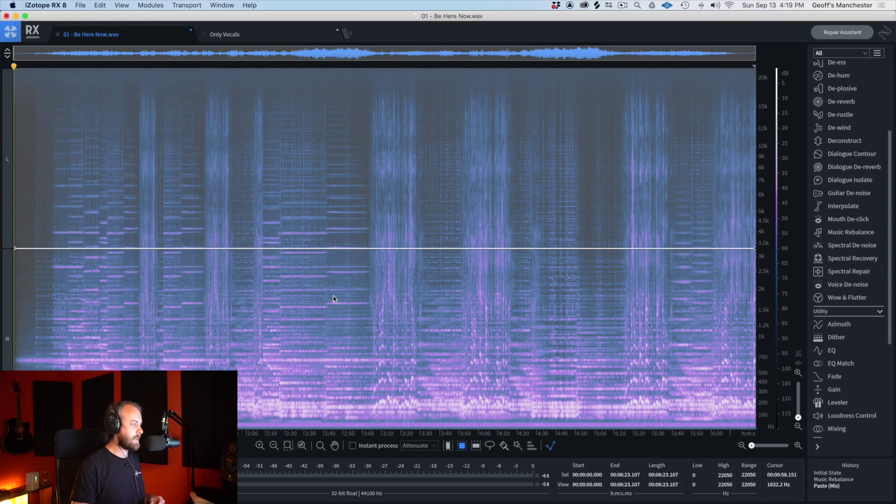
left_click(145, 303)
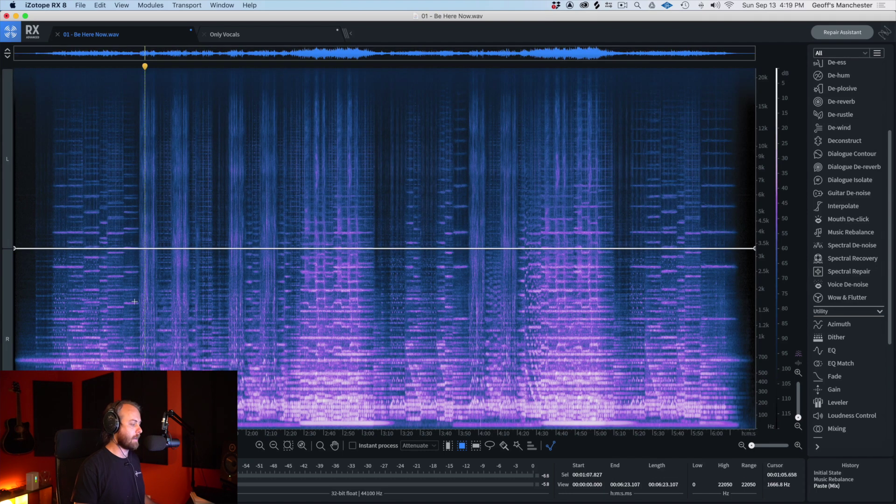
left_click(135, 301)
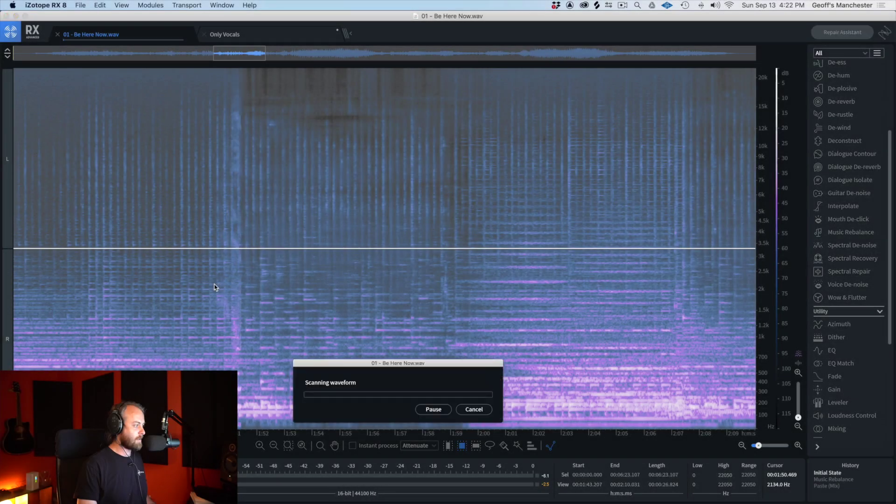
Step: Play the original, unedited state of 01 - Be Here Now.wav from about 1:50.47, and stop playback after a few seconds
left_click(214, 285)
key("space")
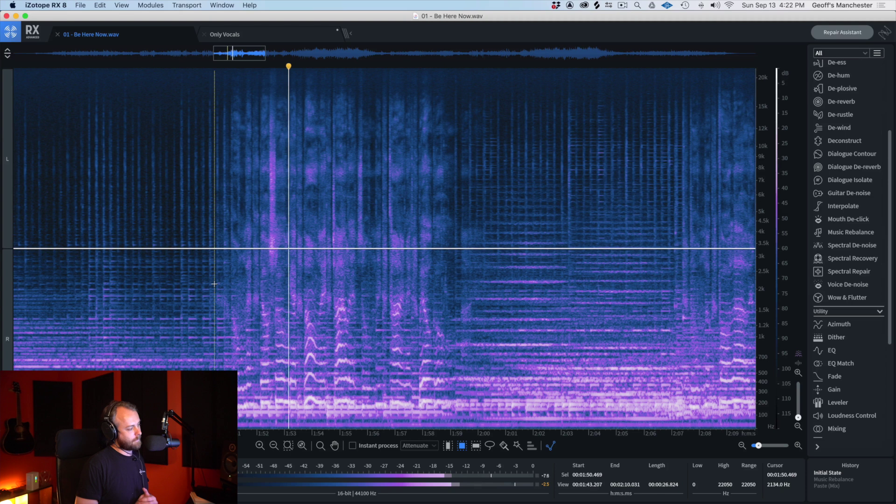
key("space")
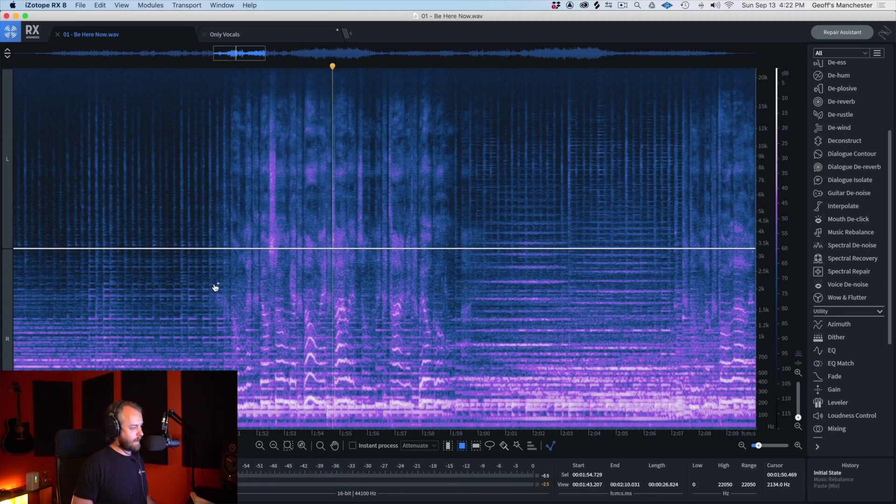
Step: Redo the Music Rebalance and Mix paste edits on 01 - Be Here Now.wav, and play the remixed version from about 1:50.47
key("super+shift+z")
key("super+shift+z")
left_click(215, 284)
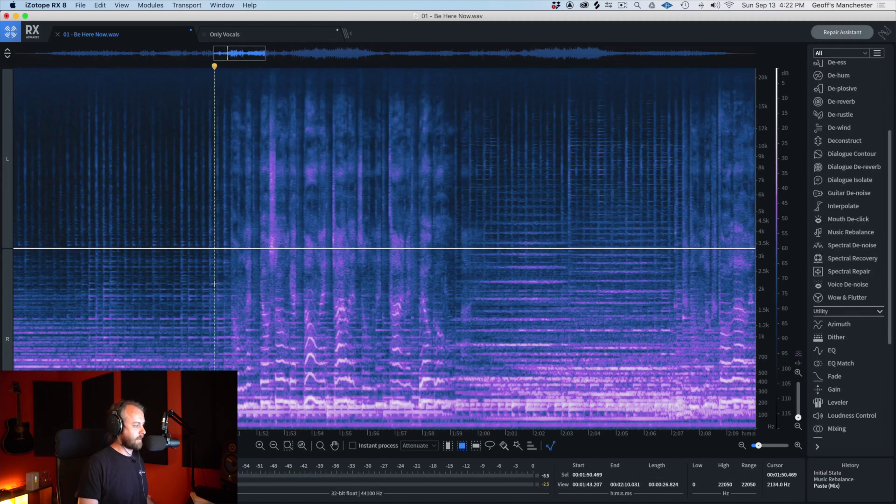
key("space")
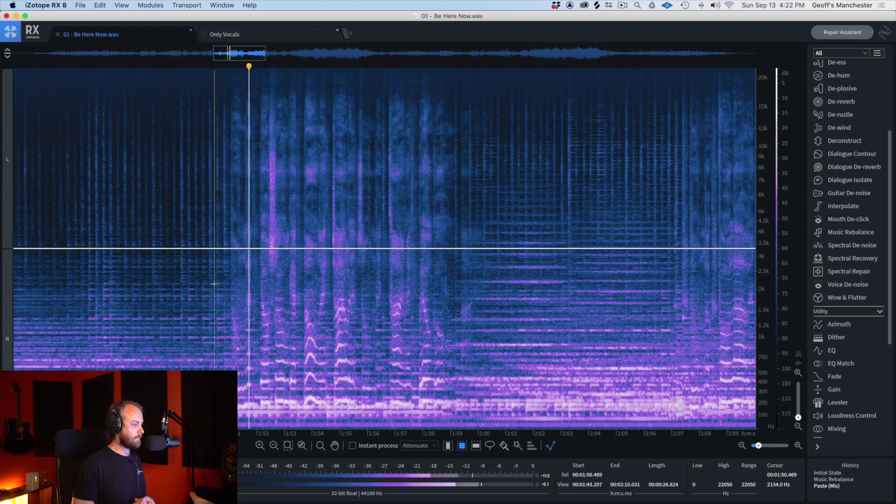